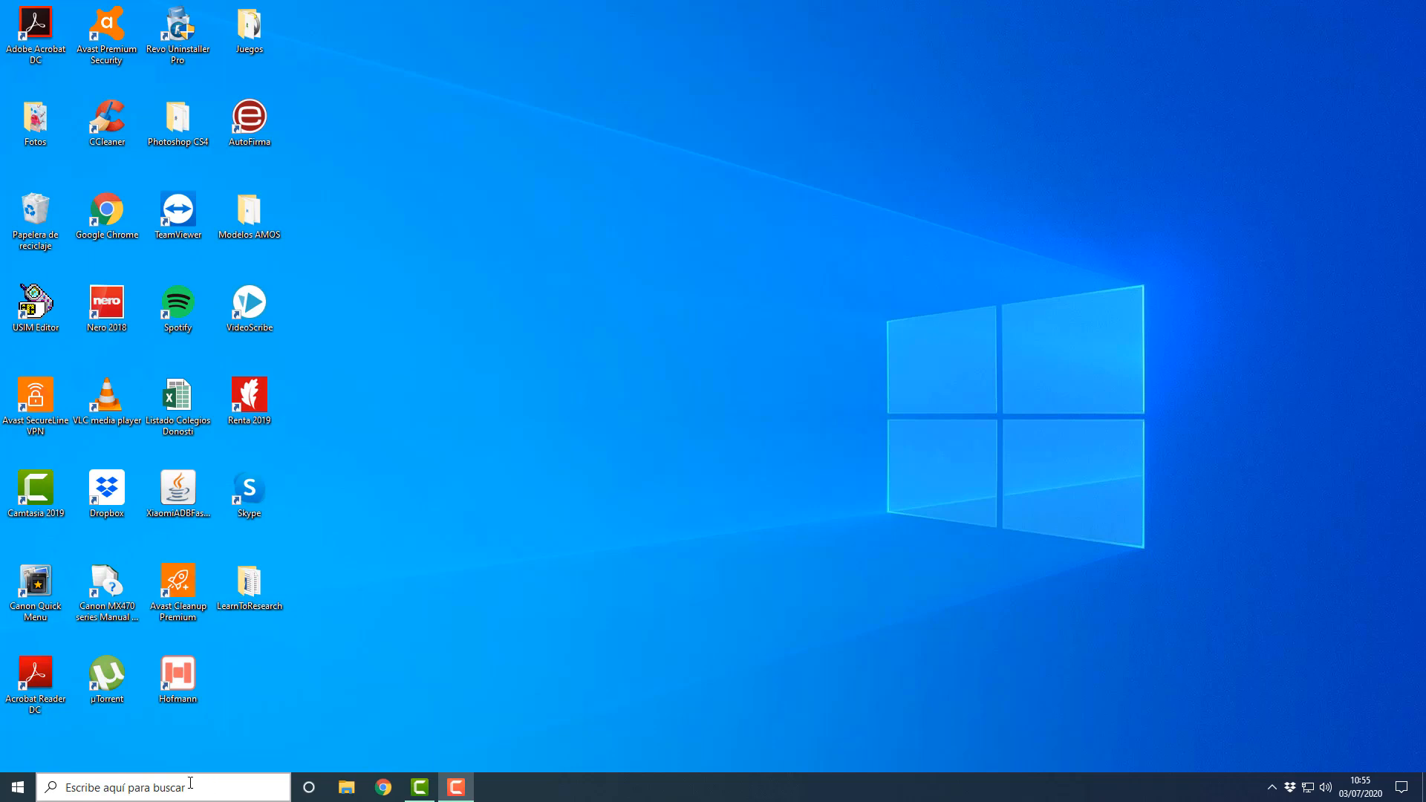
# Step: Launch IBM SPSS Statistics 23, dismiss the welcome dialog and maximize the empty data editor
pyautogui.click(192, 787)
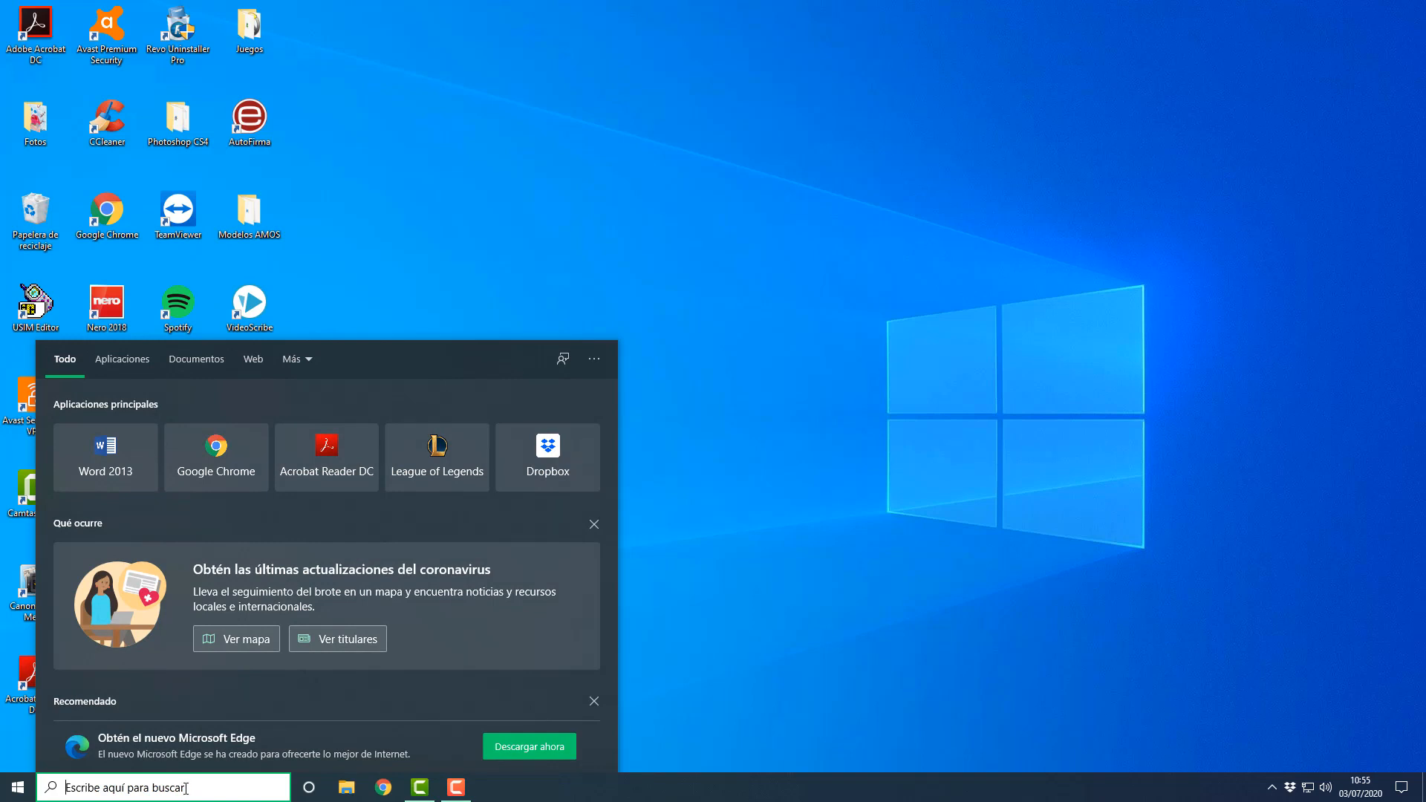
pyautogui.write('spss')
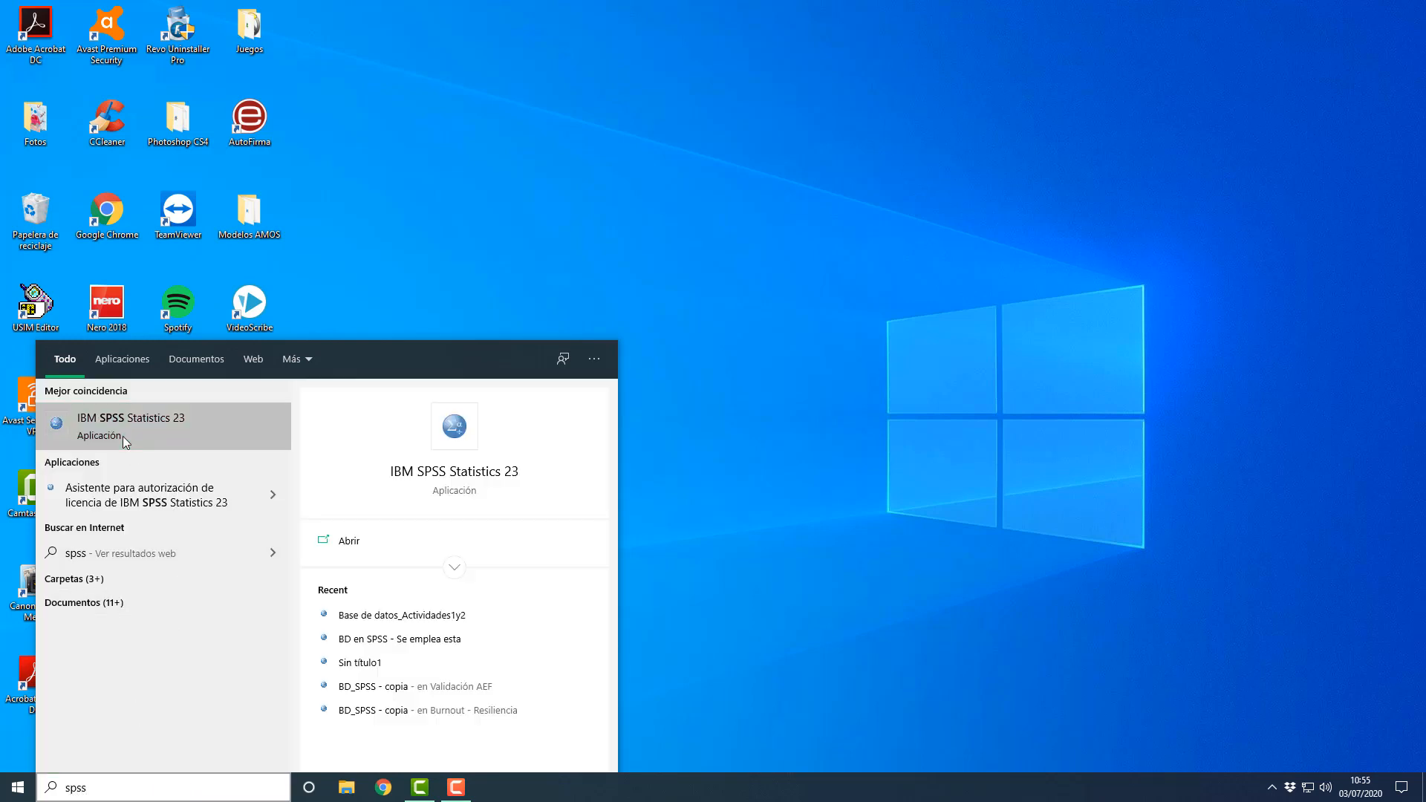
pyautogui.click(122, 435)
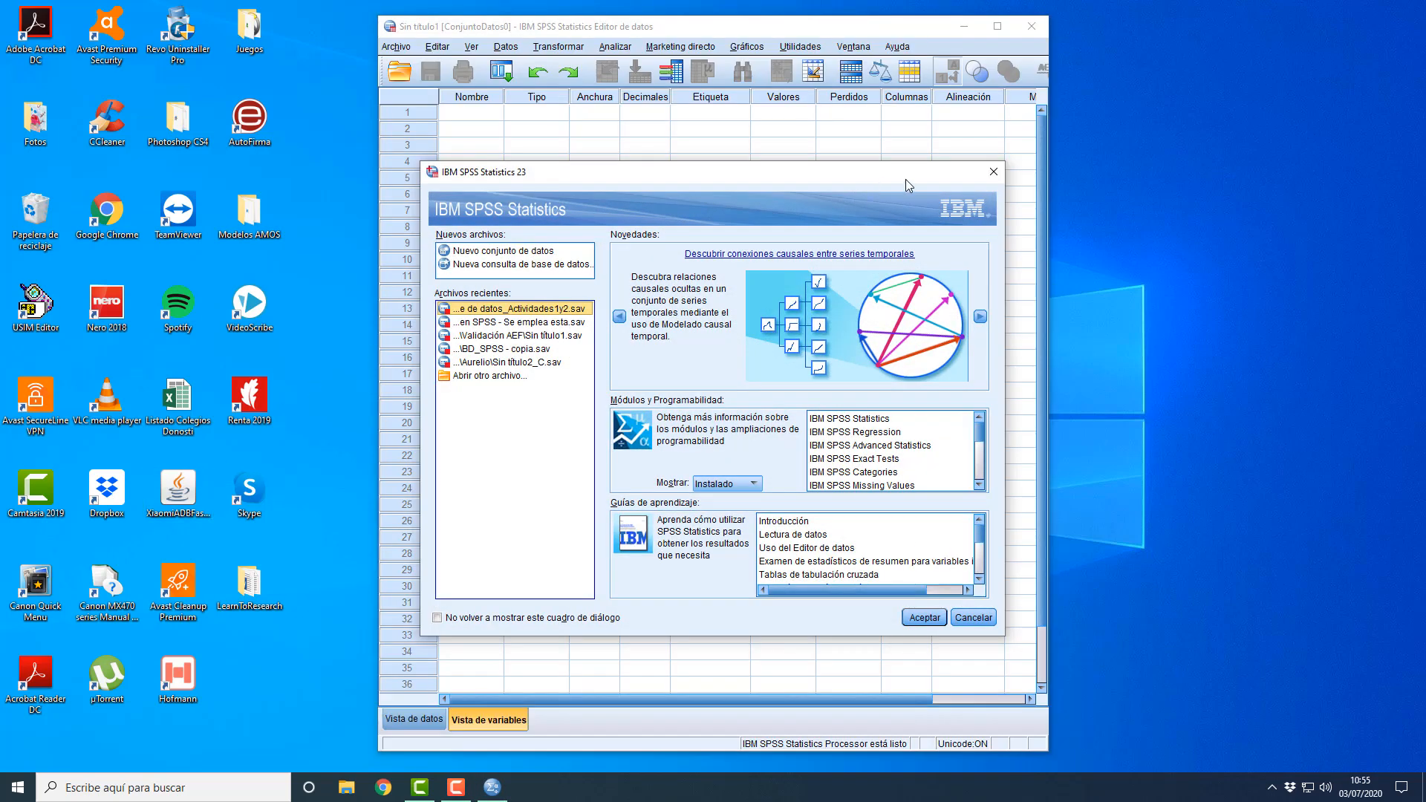
pyautogui.click(993, 172)
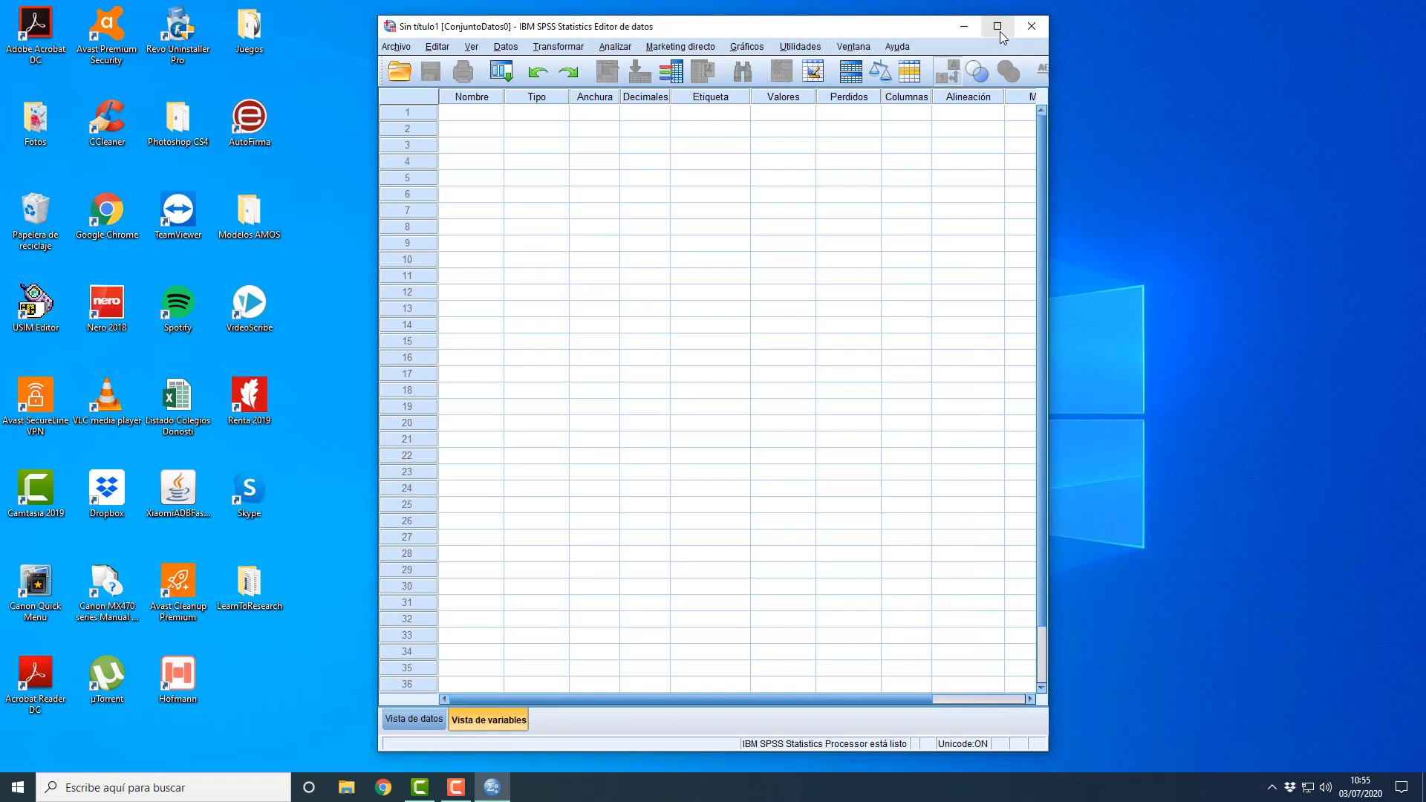
pyautogui.click(998, 26)
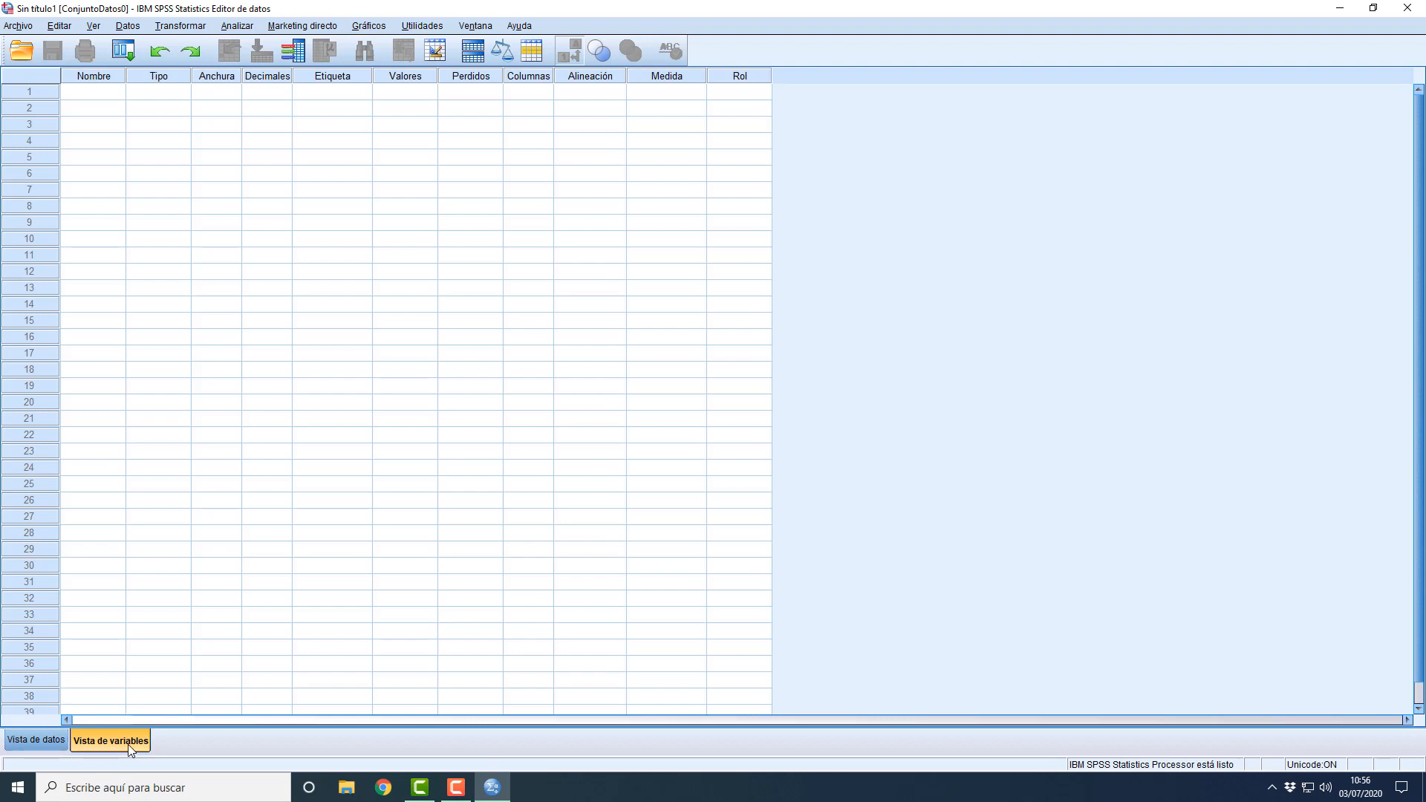
# Step: Compare the empty data view (Vista de datos) with the variable view (Vista de variables)
pyautogui.click(46, 741)
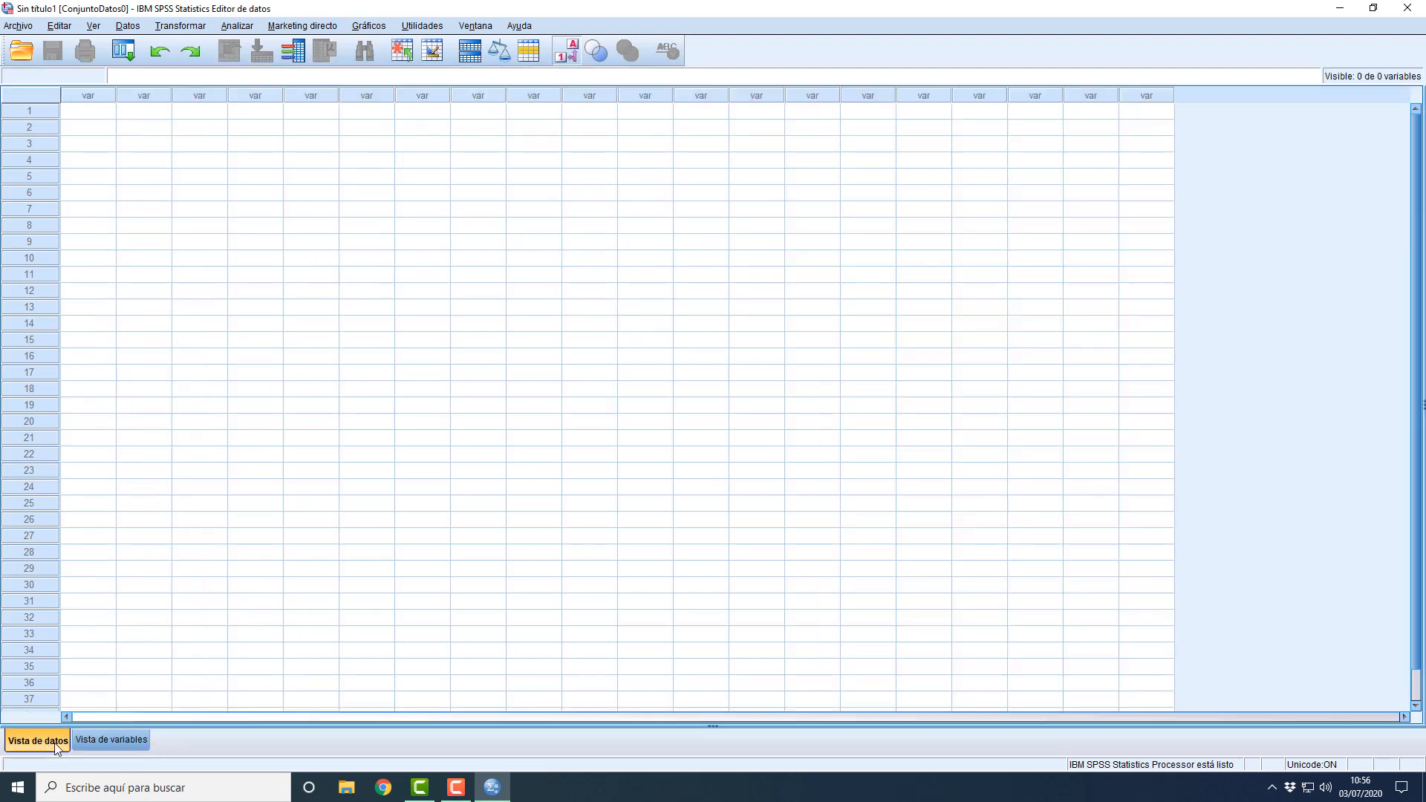
pyautogui.click(125, 739)
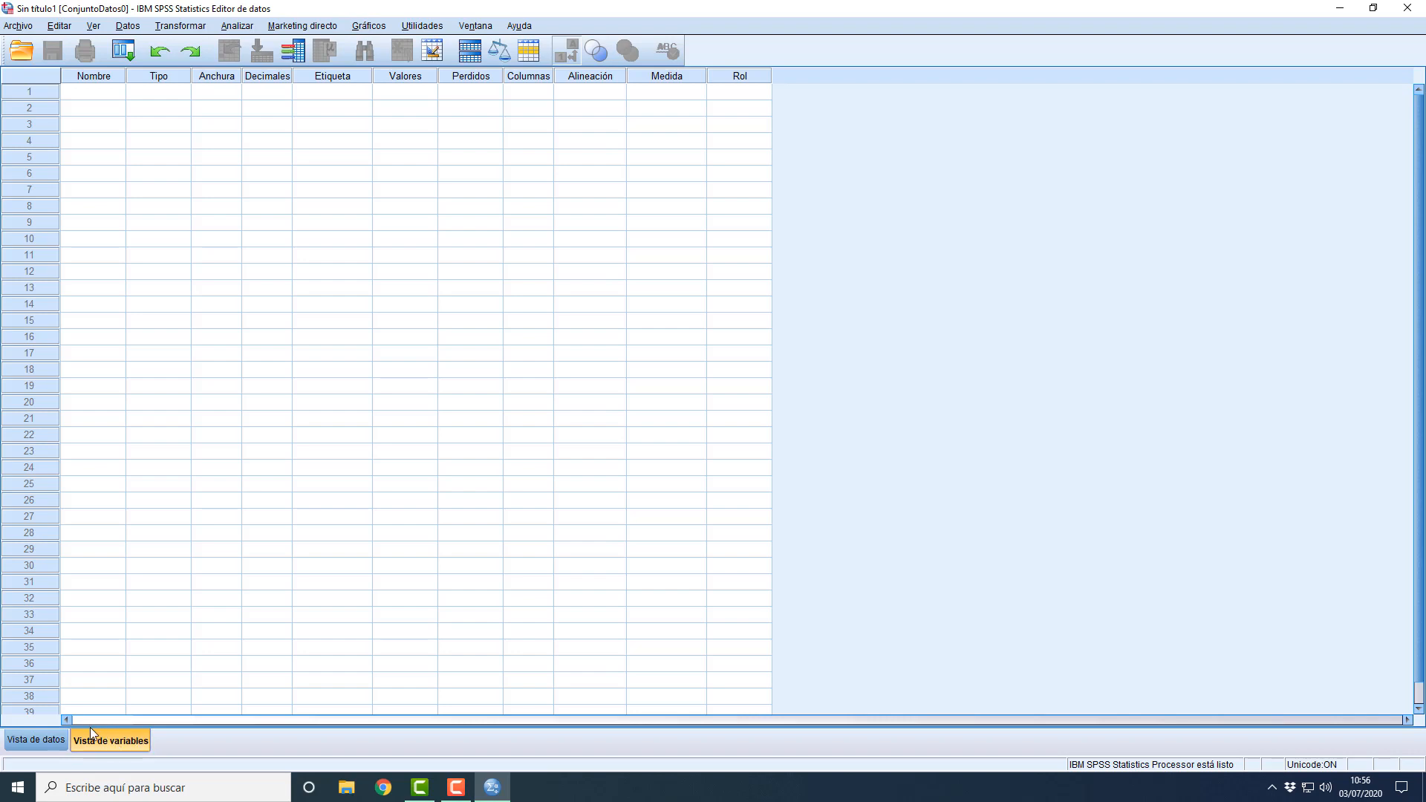
pyautogui.click(45, 739)
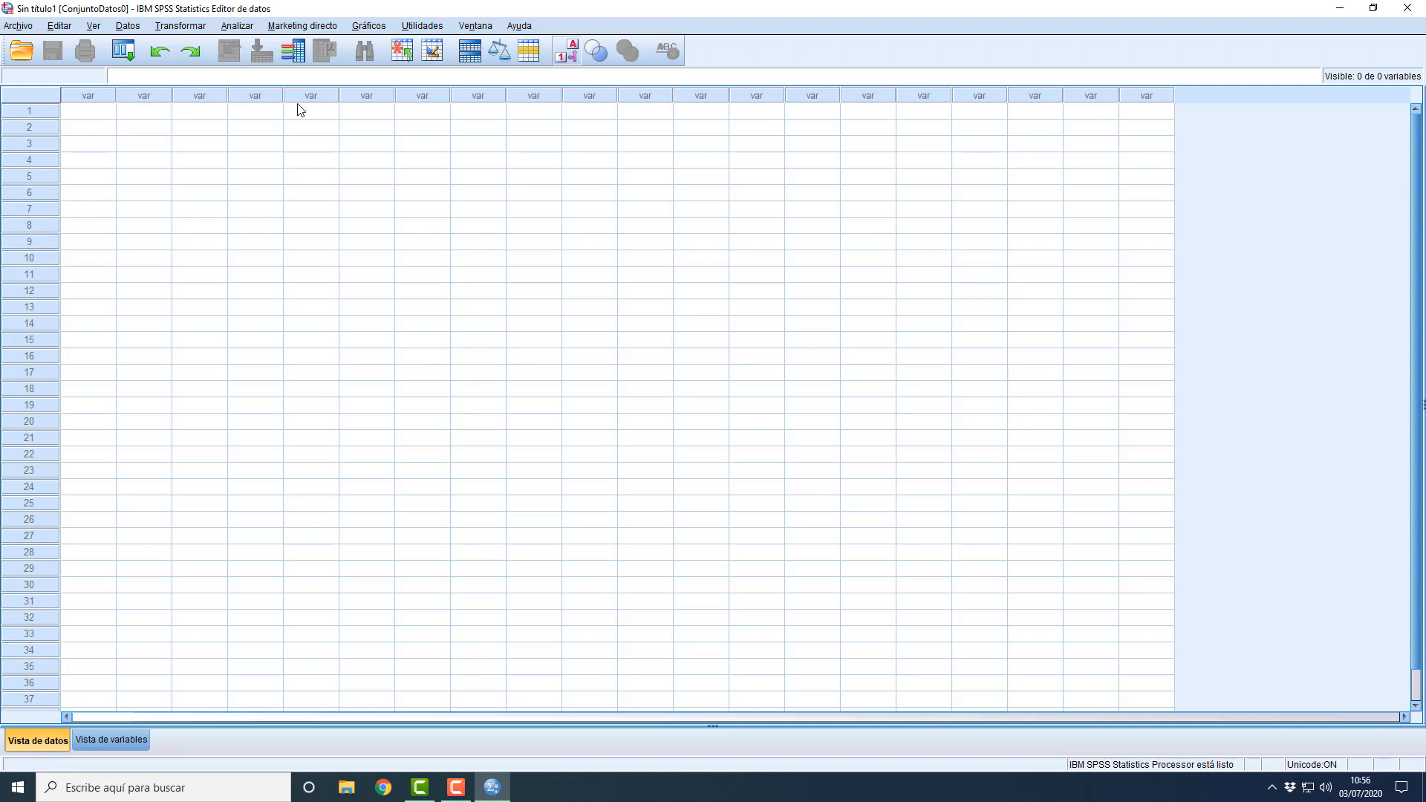
pyautogui.click(123, 741)
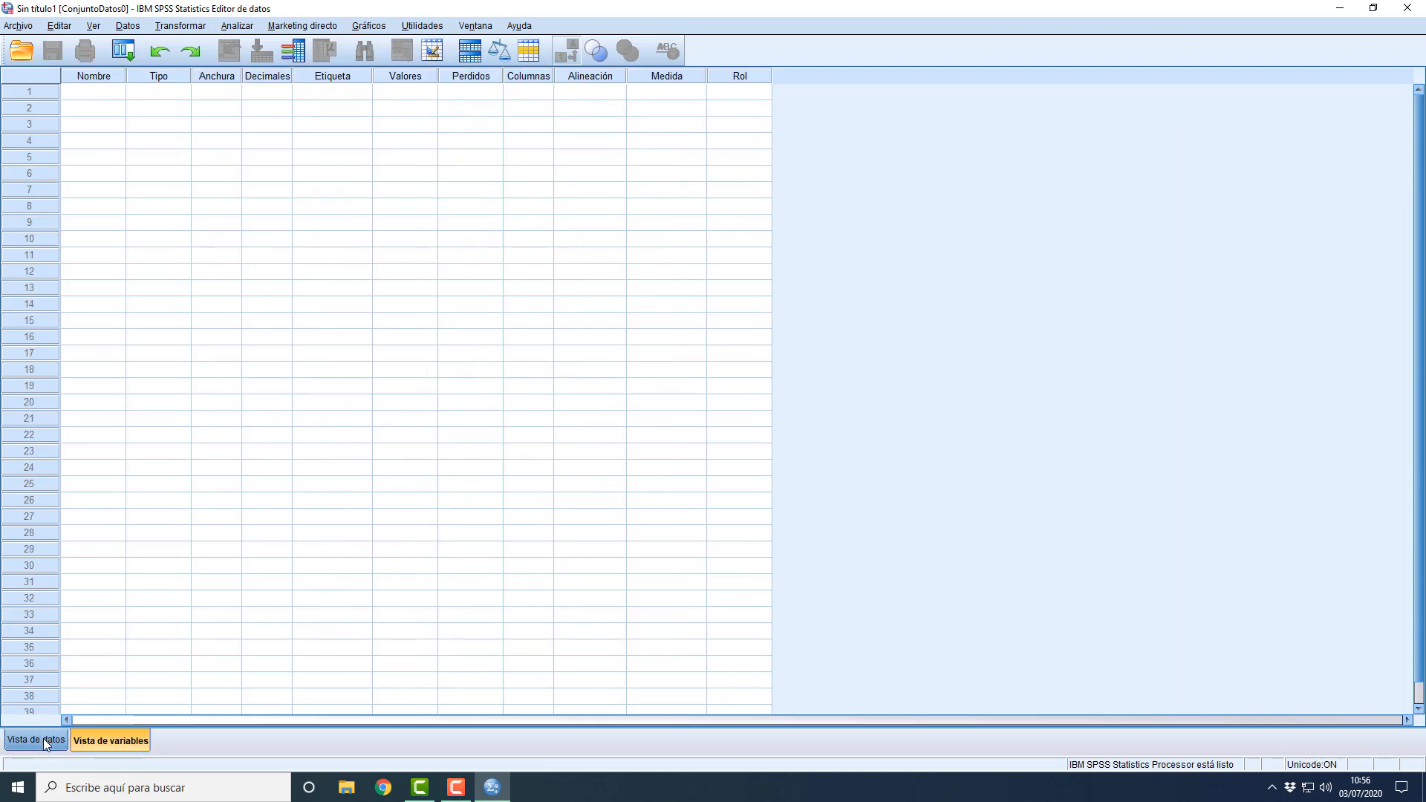
pyautogui.click(59, 743)
pyautogui.click(107, 741)
pyautogui.click(55, 742)
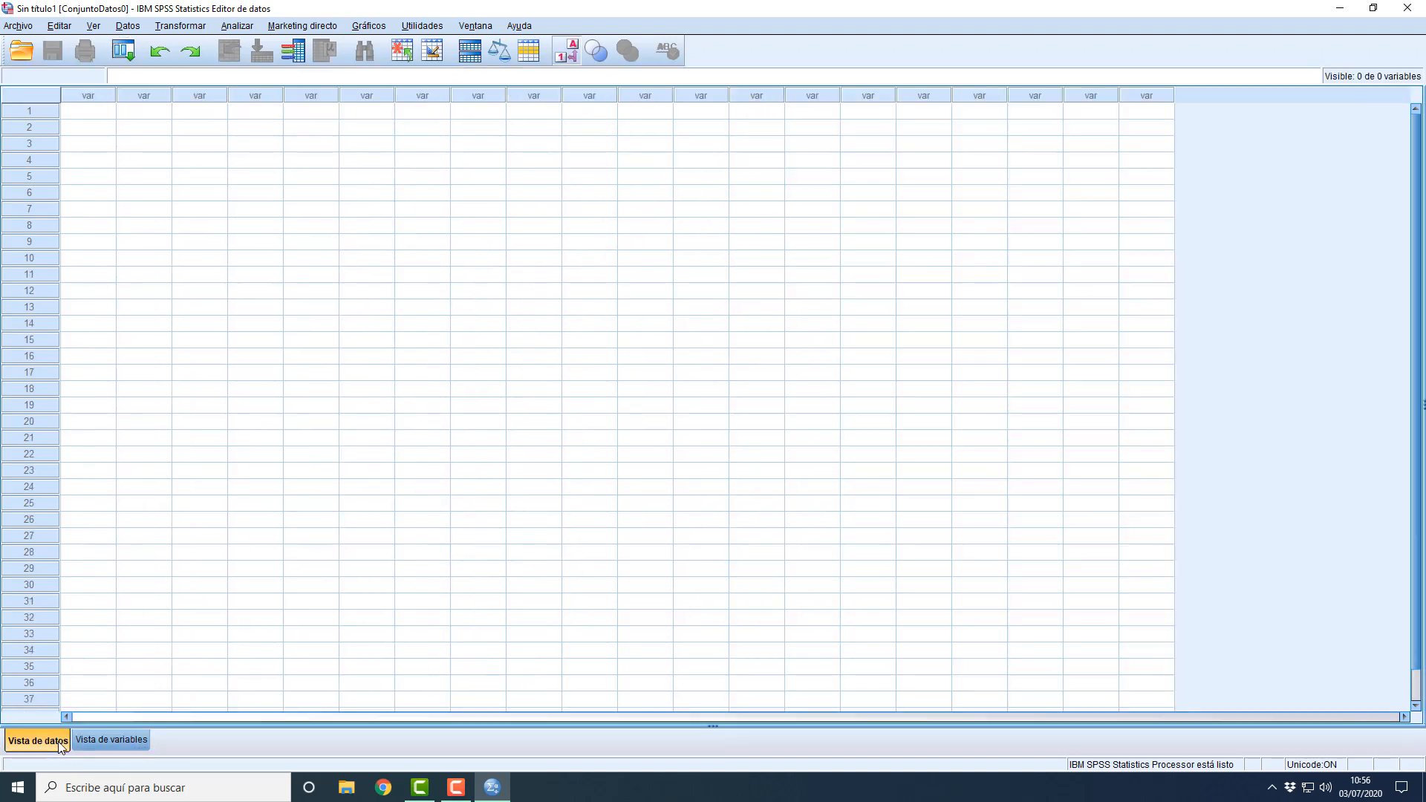
pyautogui.click(113, 742)
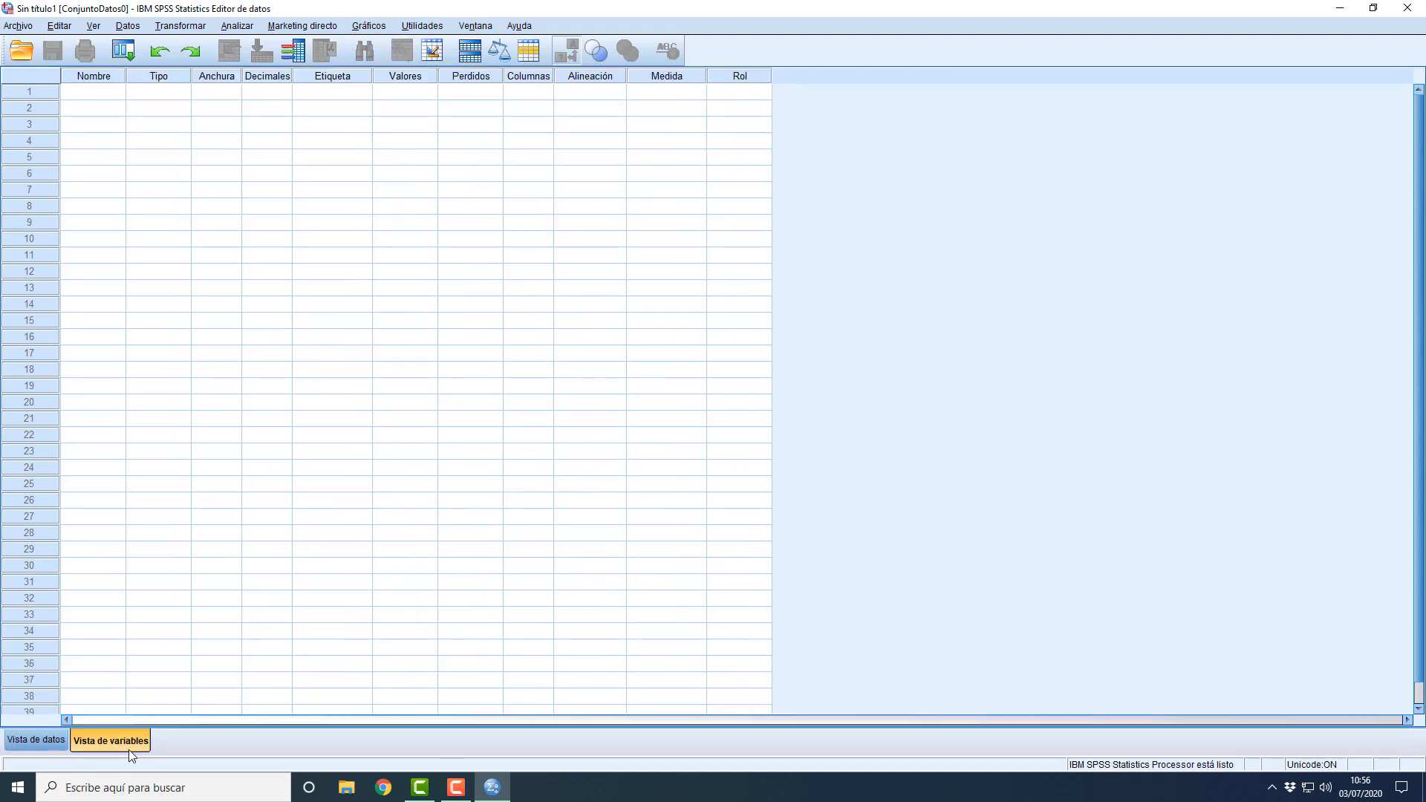
# Step: Define a variable named DNI in the first row of the variable view
pyautogui.click(75, 89)
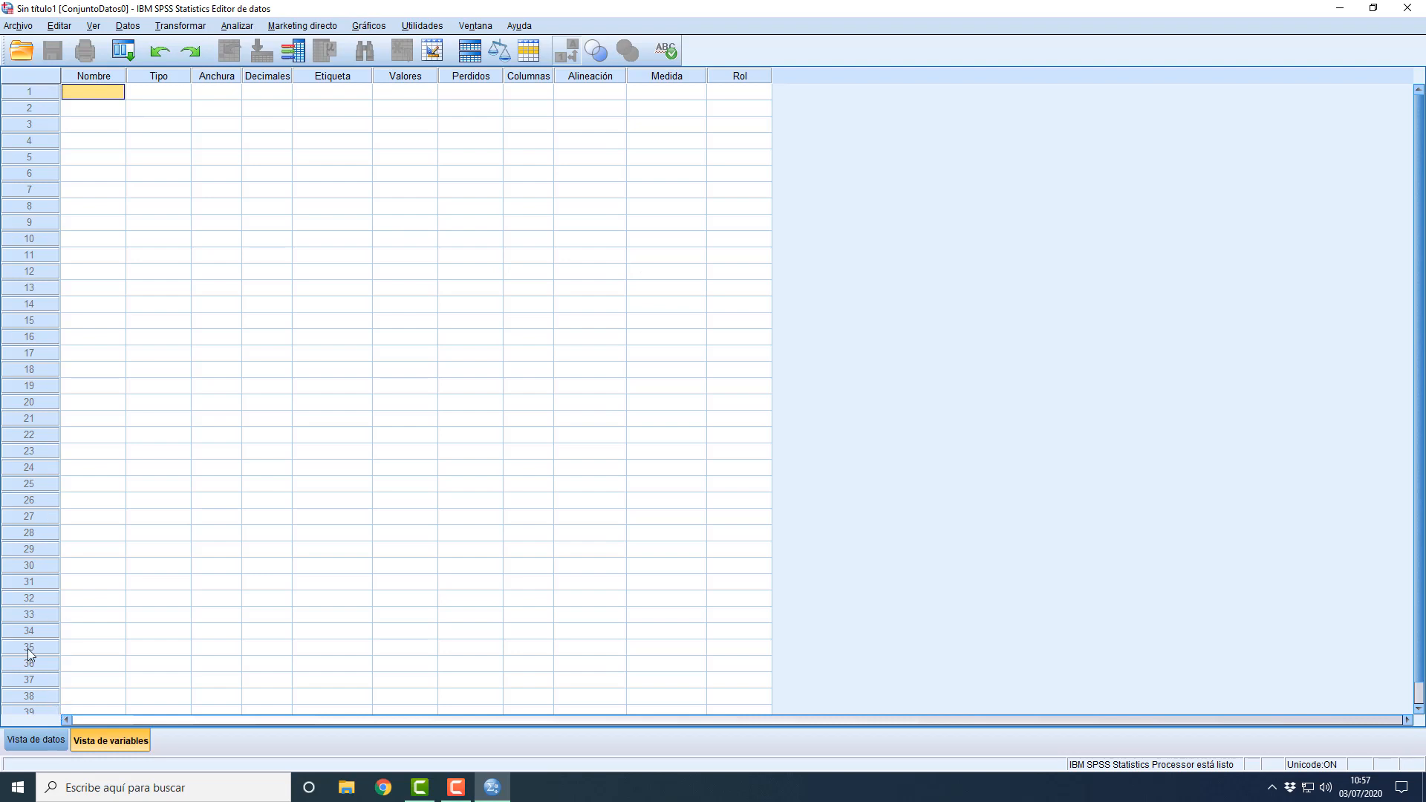
pyautogui.click(96, 95)
pyautogui.write('DNI')
pyautogui.press('Return')
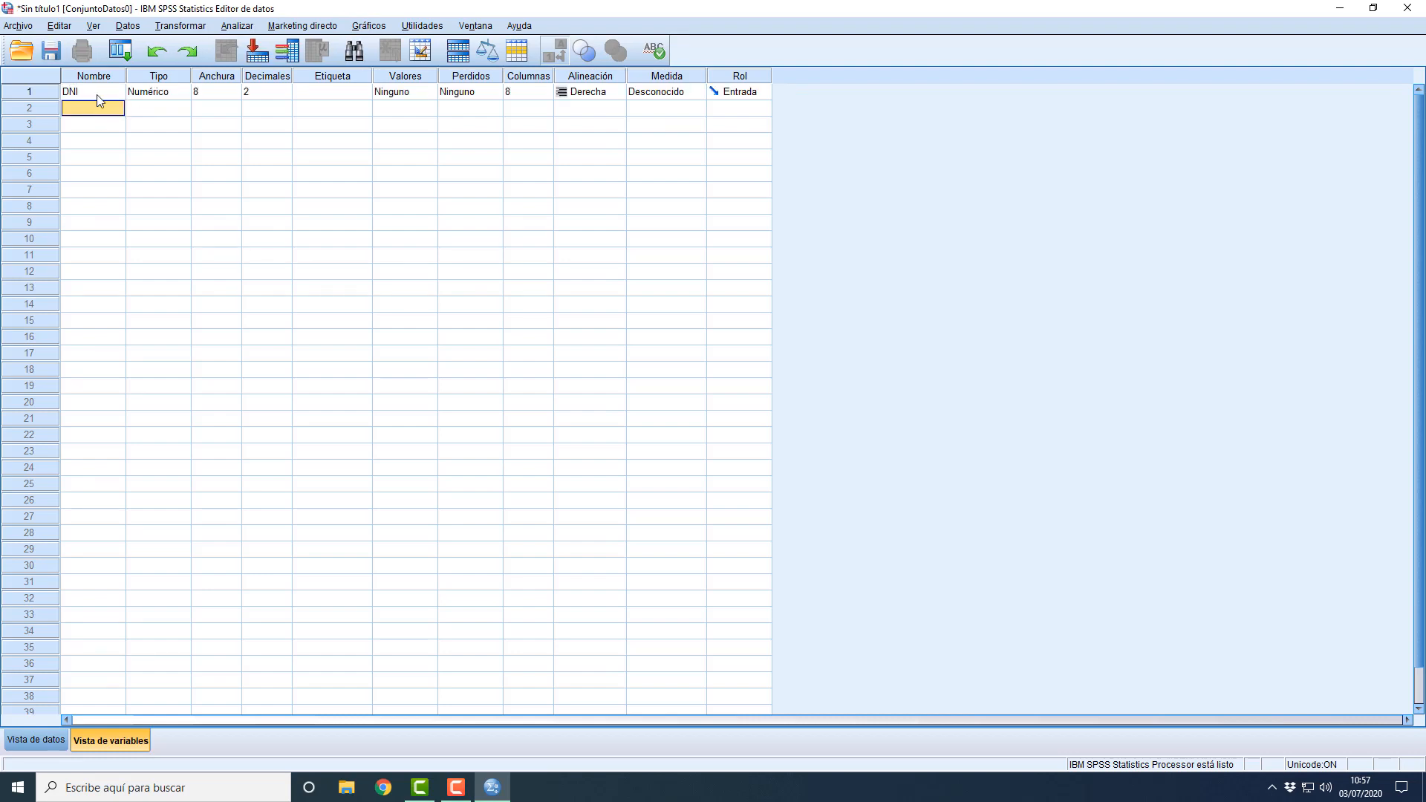
# Step: Set the DNI variable's type to Cadena with 8 characters
pyautogui.click(186, 91)
pyautogui.click(186, 91)
pyautogui.moveTo(811, 280); pyautogui.dragTo(644, 283)
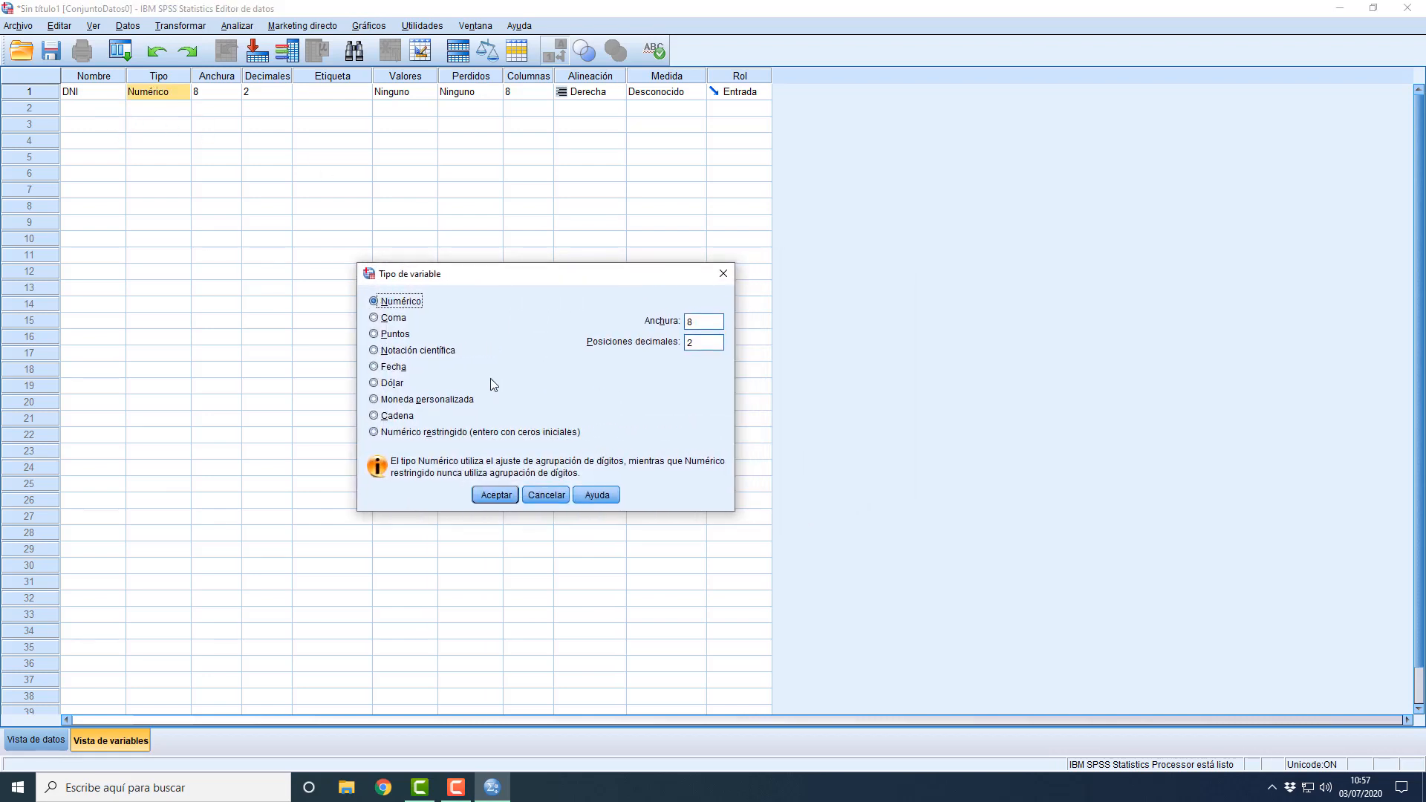
pyautogui.moveTo(494, 286); pyautogui.dragTo(525, 292)
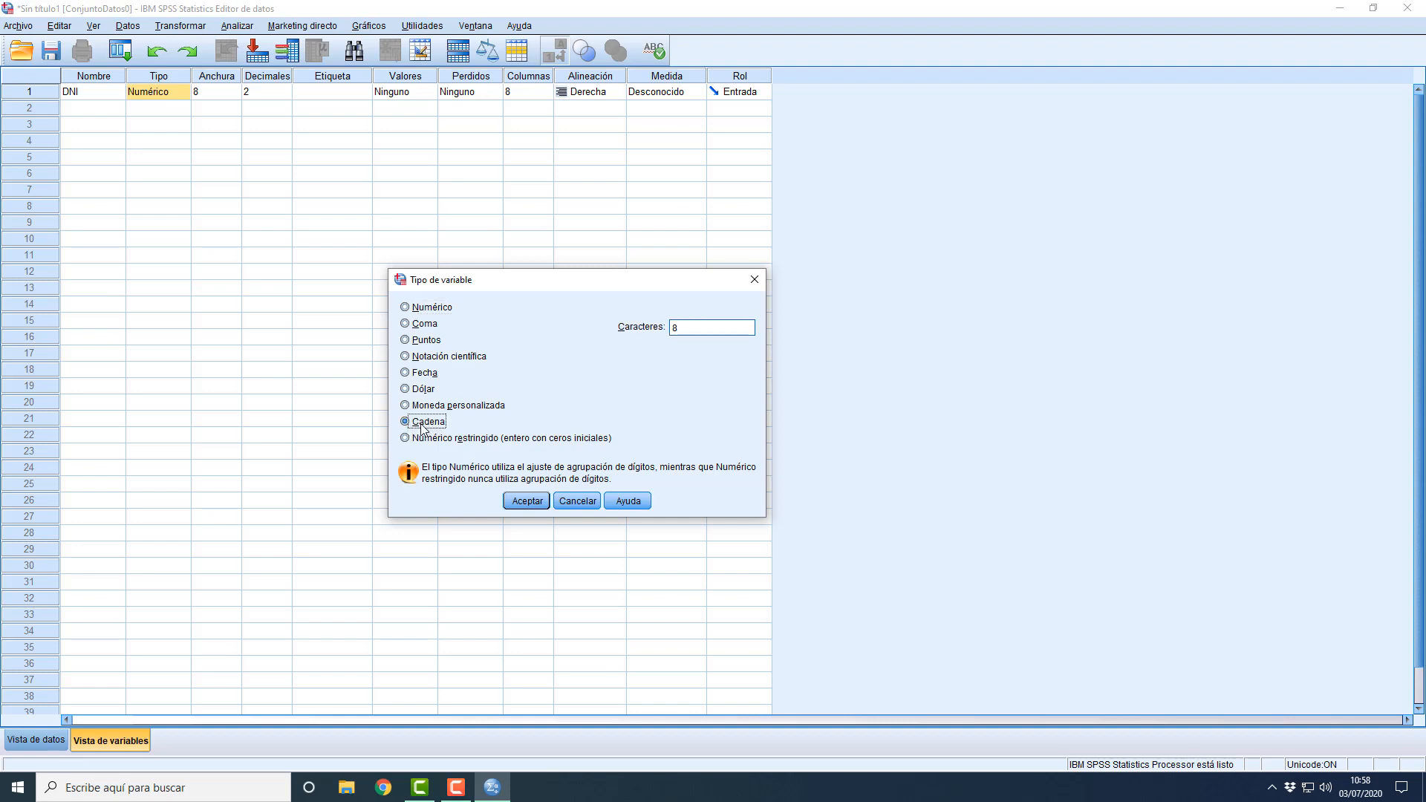
pyautogui.click(537, 502)
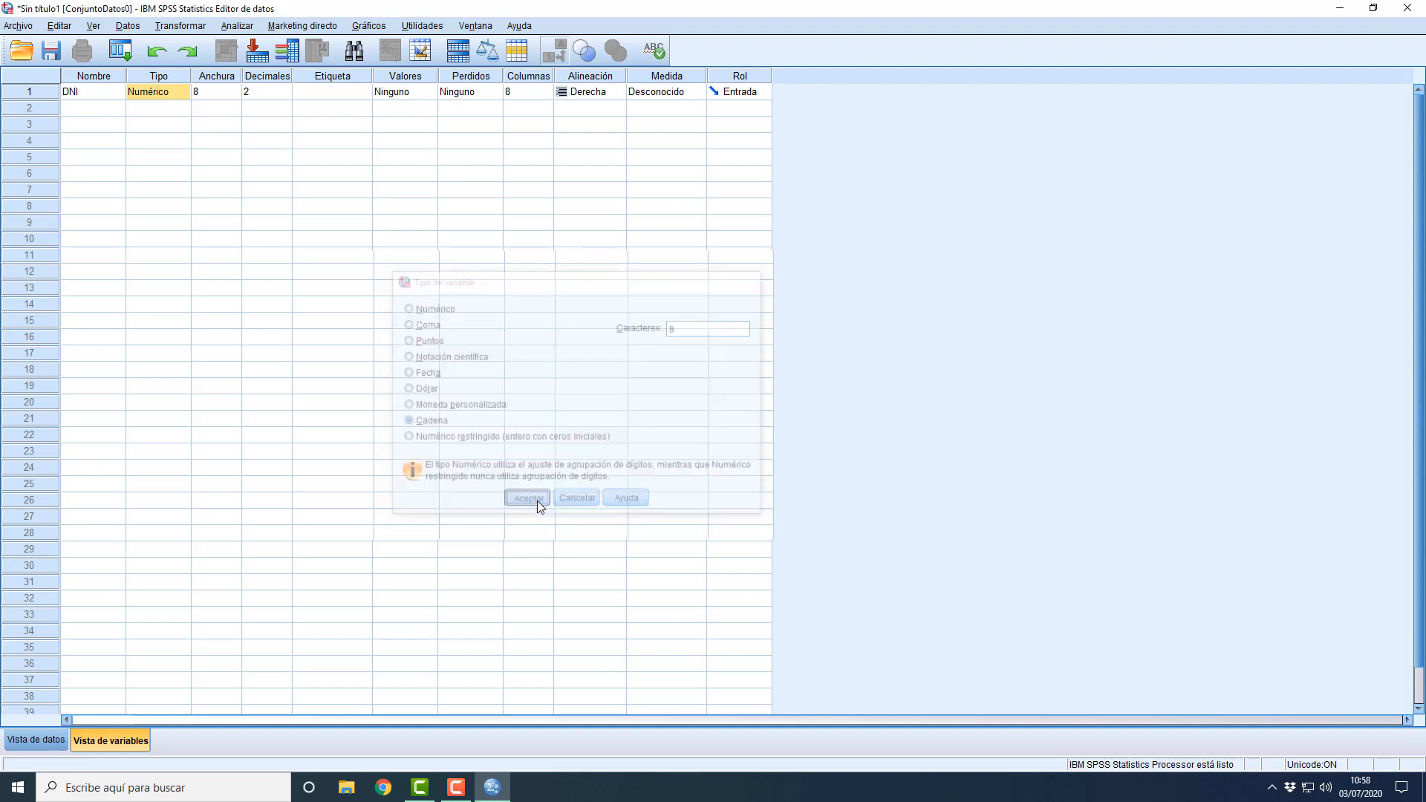
pyautogui.click(32, 87)
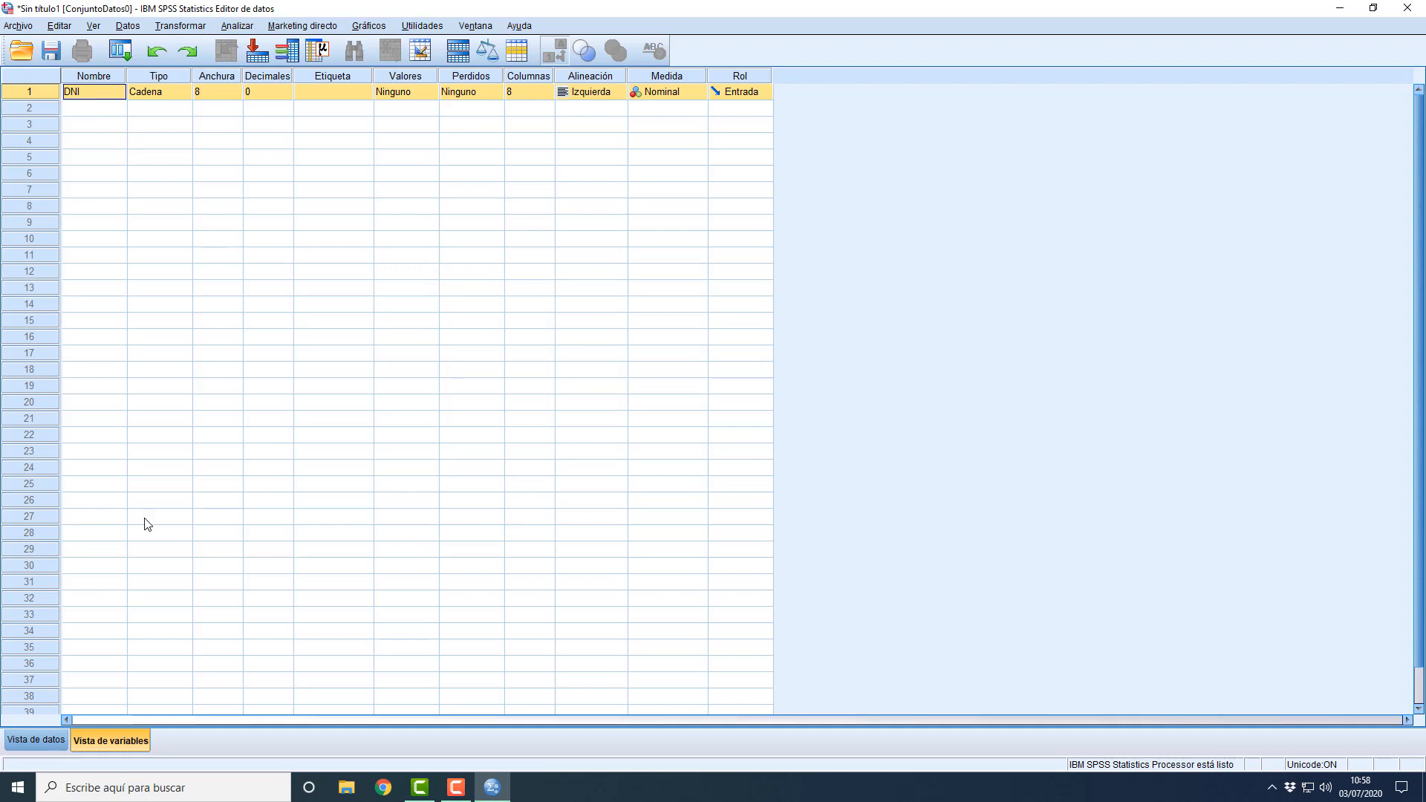
# Step: Enter an identity document number as the first case's DNI value in the data view
pyautogui.click(52, 740)
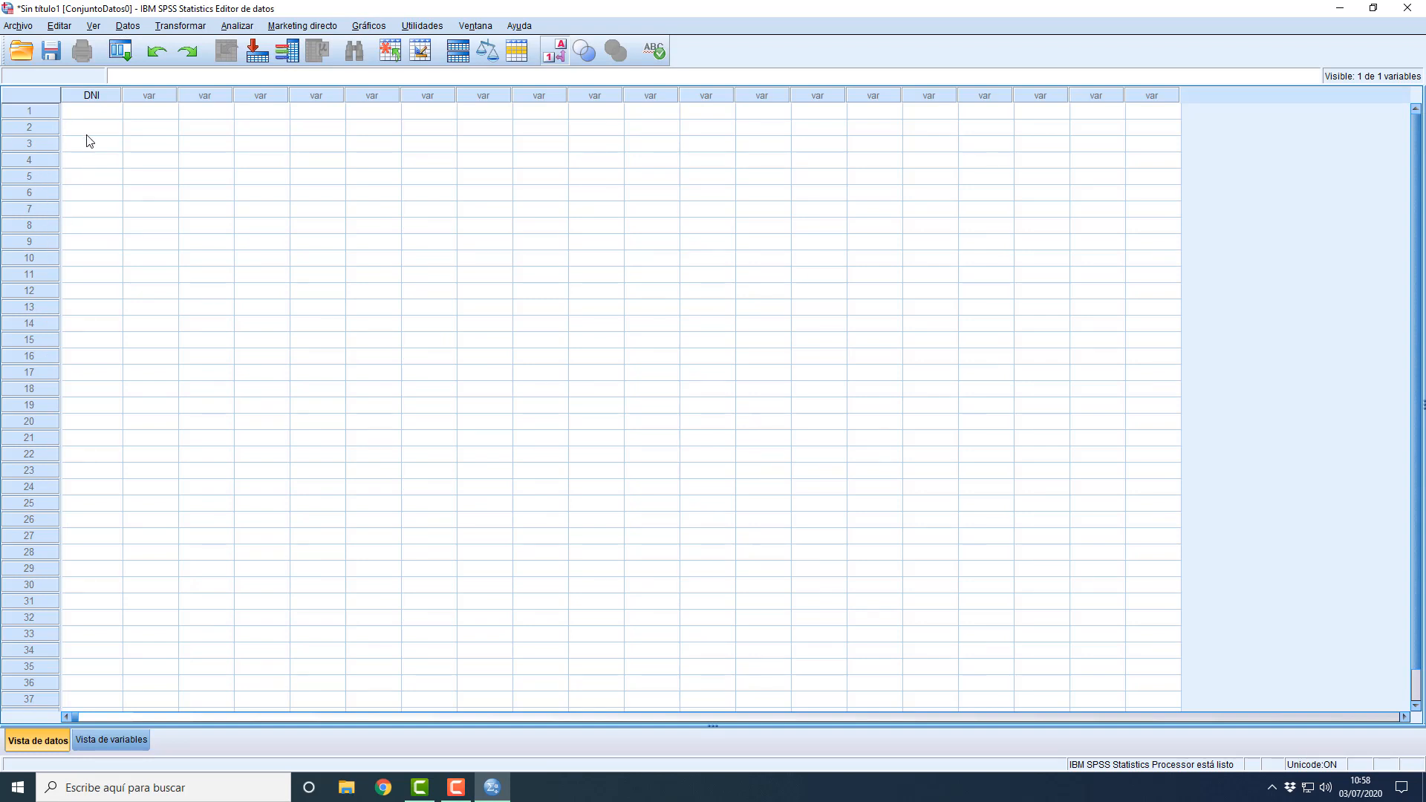
pyautogui.click(93, 112)
pyautogui.click(93, 115)
pyautogui.write('4745')
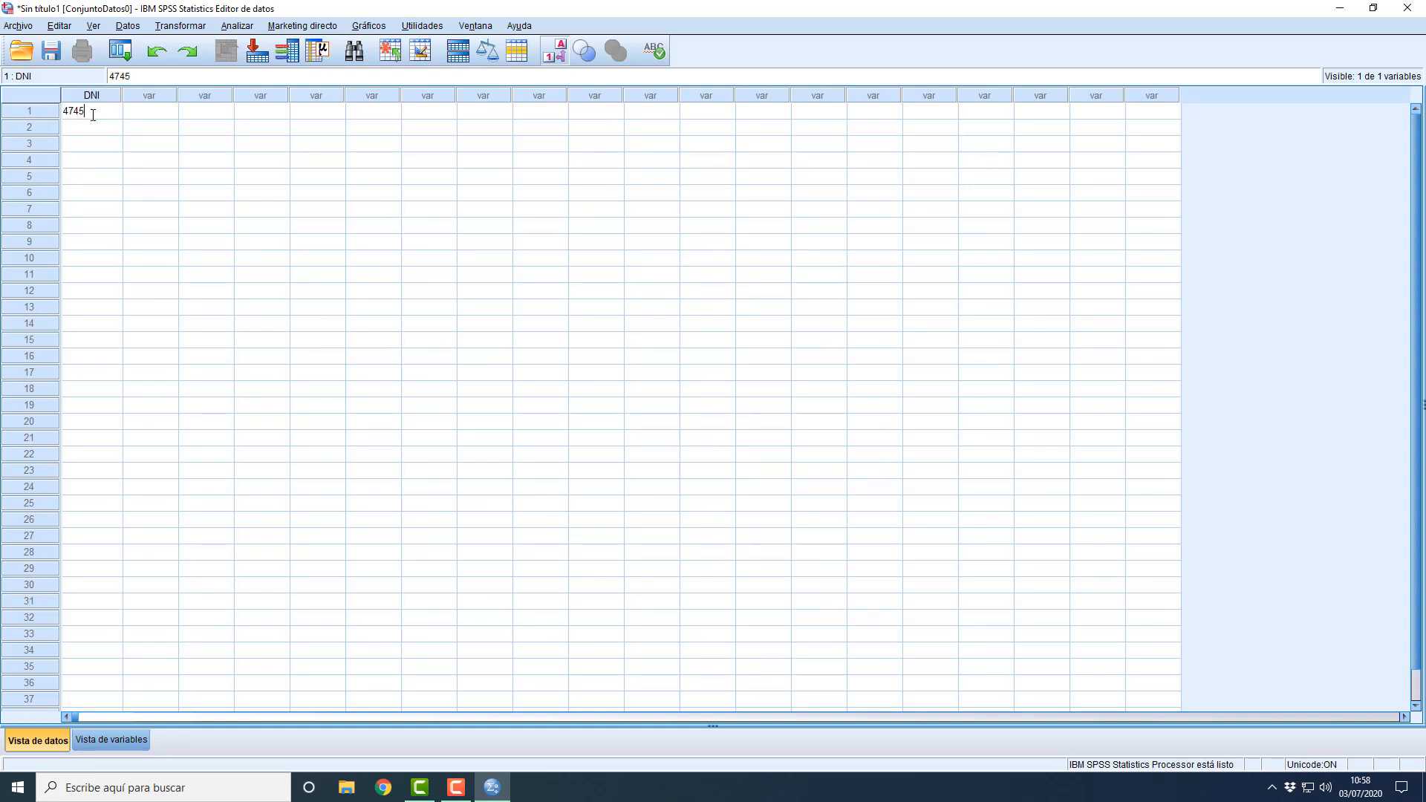
pyautogui.write('674D')
pyautogui.click(72, 131)
pyautogui.click(30, 113)
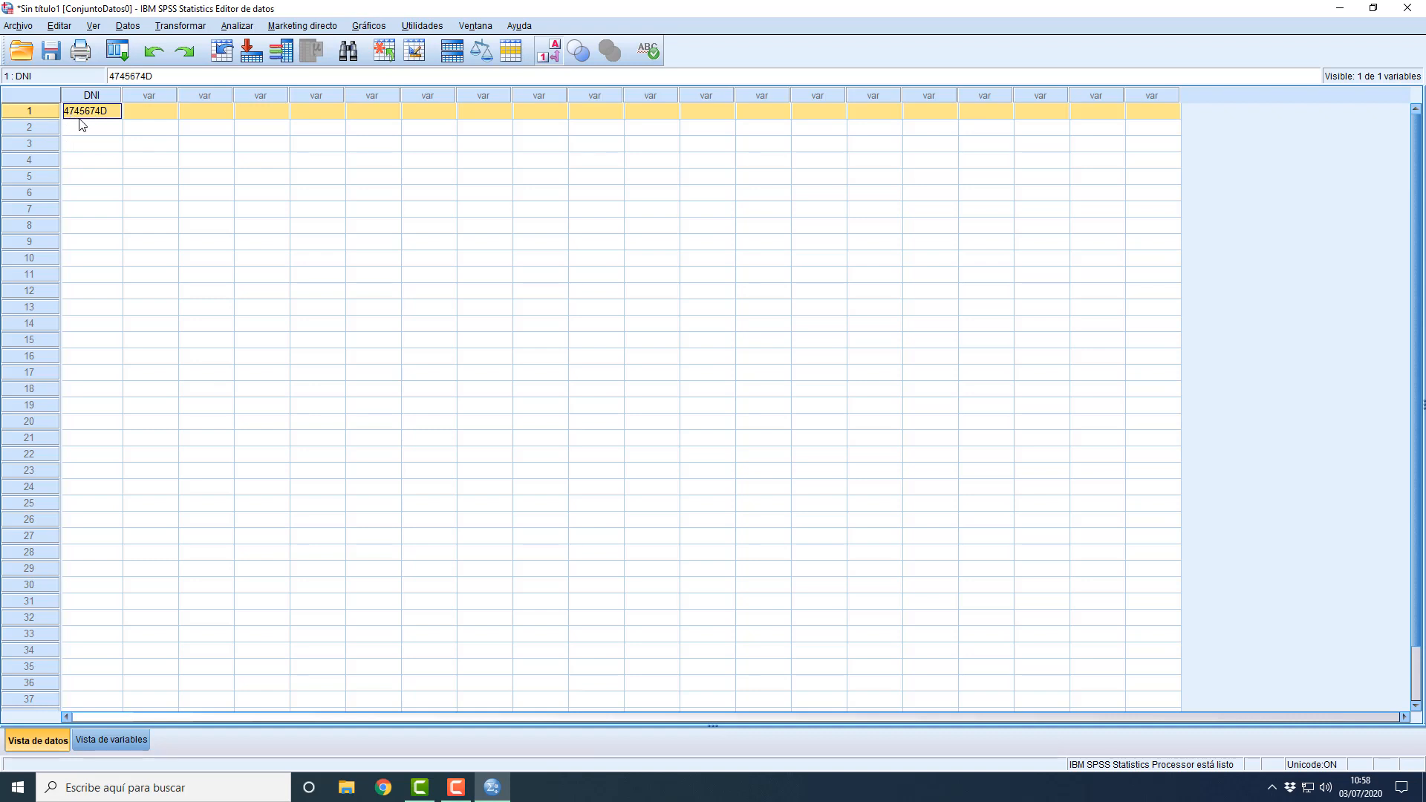
# Step: Examine the DNI variable's width setting and compare it with the characters of the first case's value
pyautogui.click(96, 736)
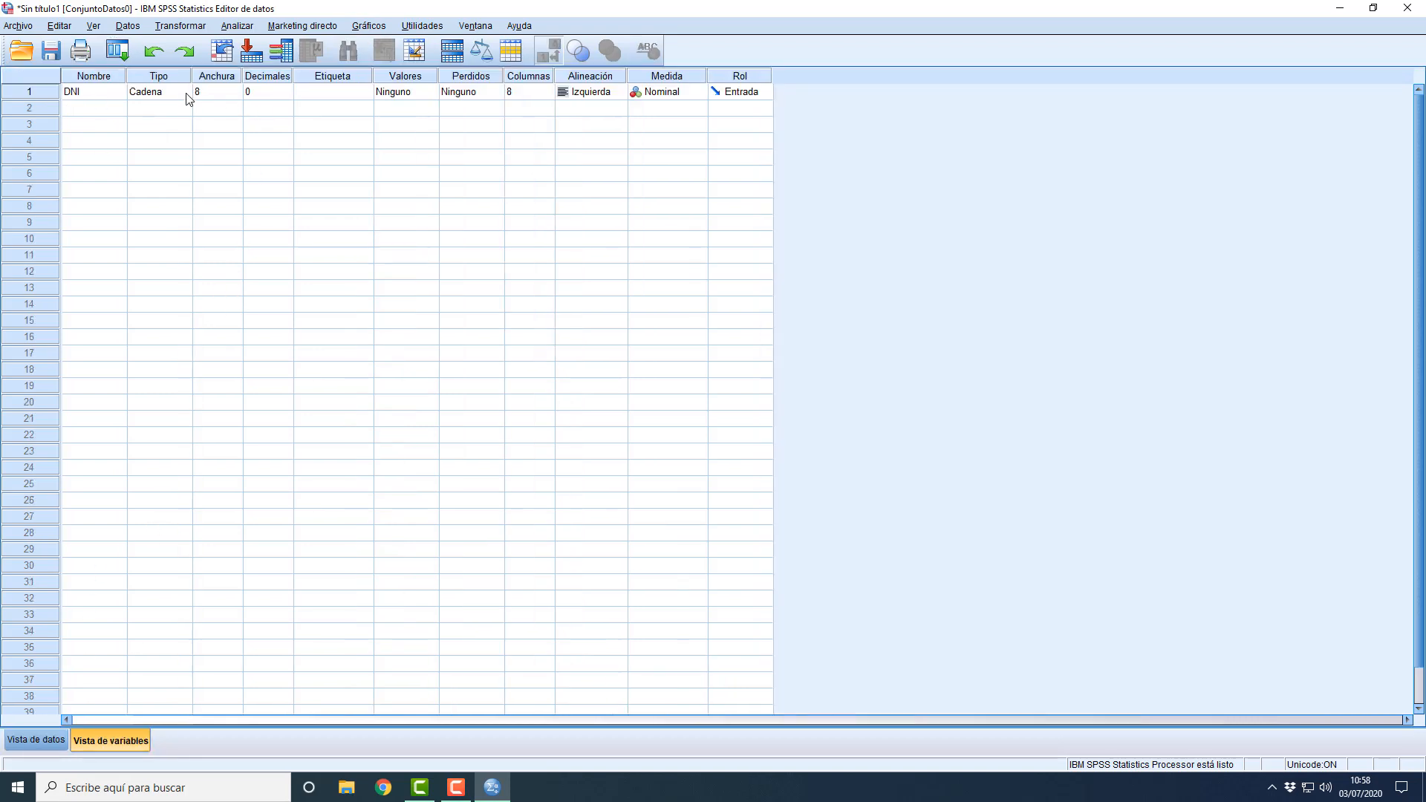
pyautogui.click(235, 95)
pyautogui.click(236, 95)
pyautogui.click(52, 737)
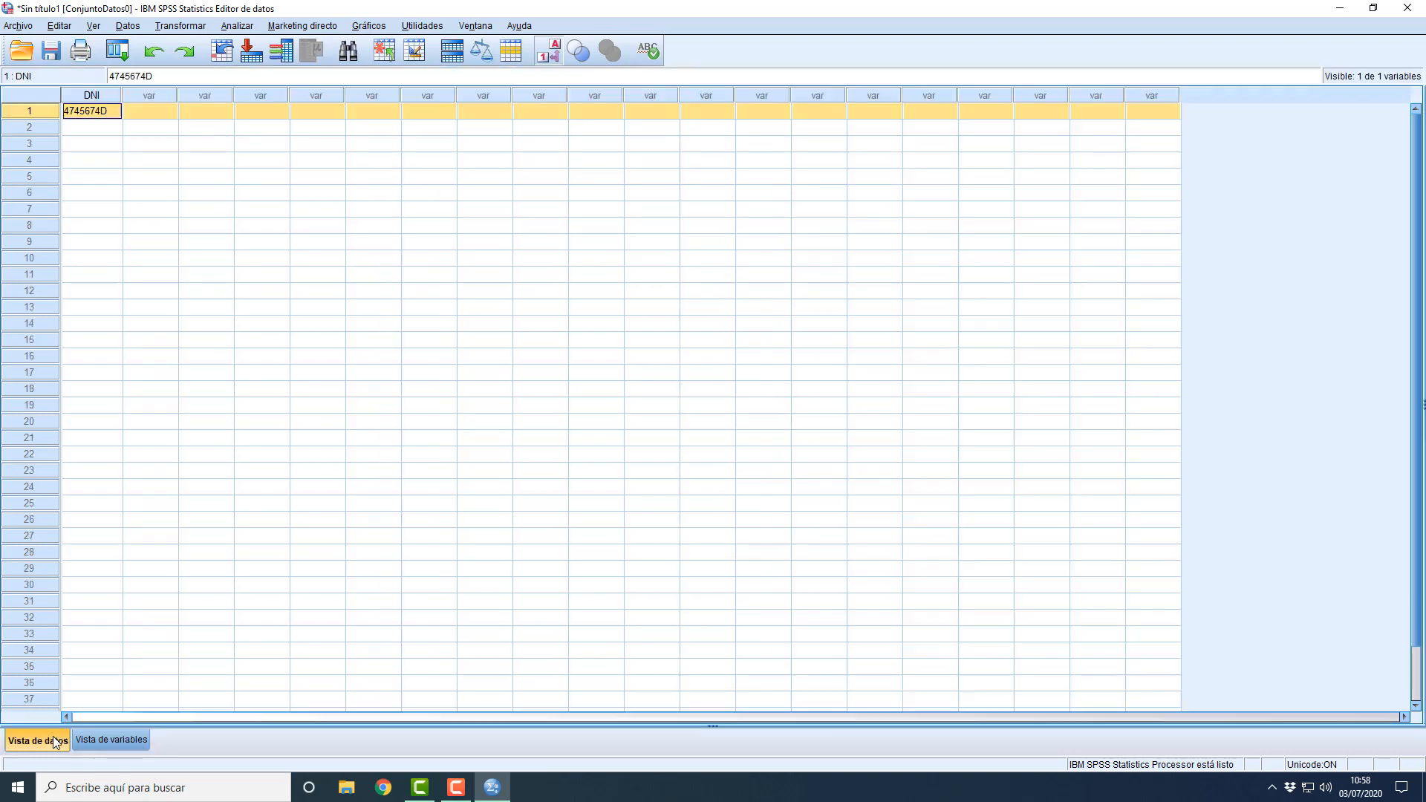
pyautogui.doubleClick(74, 113)
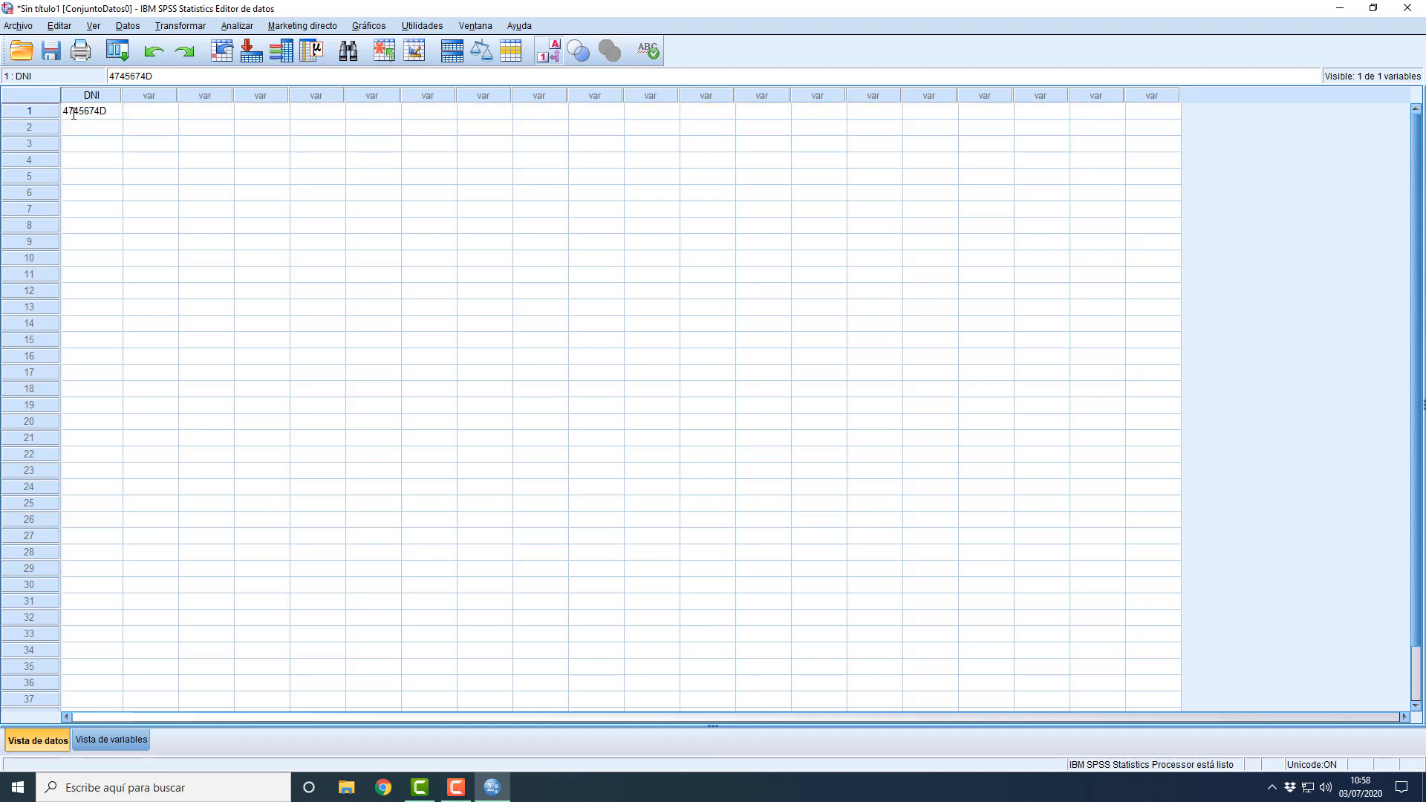
pyautogui.moveTo(75, 113); pyautogui.dragTo(106, 113)
pyautogui.click(106, 113)
# Step: Reduce the DNI variable's width (Anchura) to 4 characters in the variable view
pyautogui.click(114, 742)
pyautogui.click(211, 97)
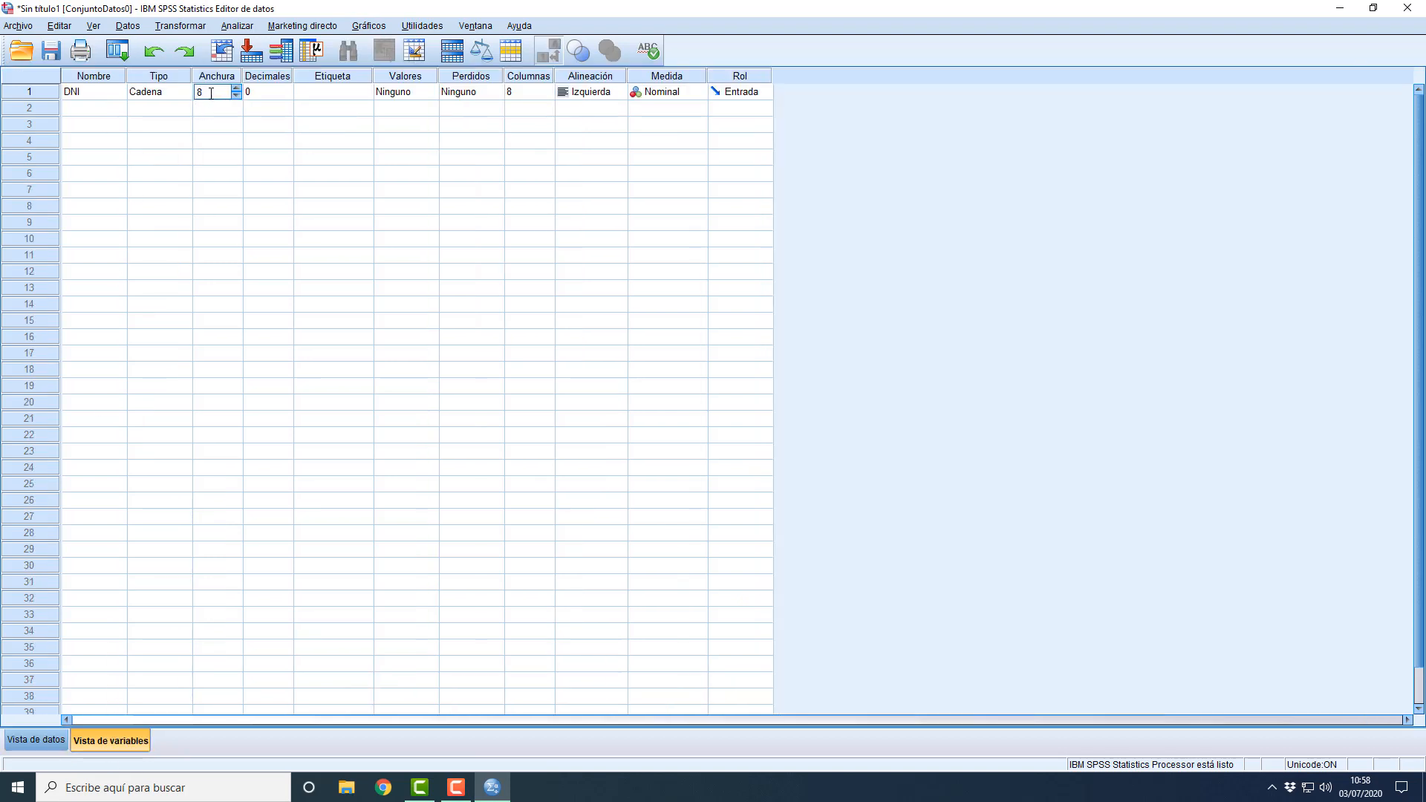
pyautogui.moveTo(210, 93); pyautogui.dragTo(195, 92)
pyautogui.click(236, 95)
pyautogui.click(236, 95)
pyautogui.click(236, 95)
pyautogui.click(236, 95)
# Step: Check how the first case's DNI value is stored in the data view with the reduced width
pyautogui.click(39, 740)
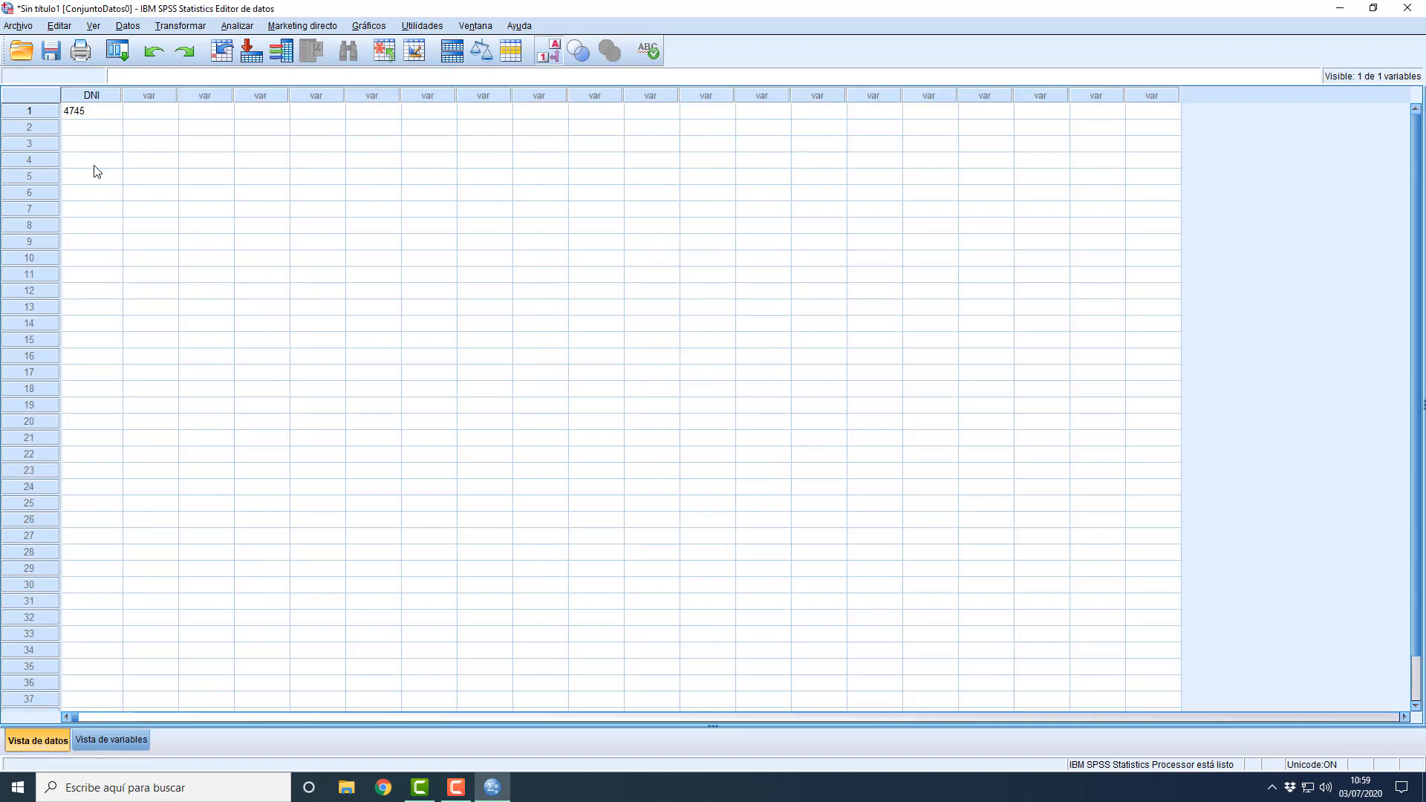
pyautogui.click(95, 116)
pyautogui.doubleClick(91, 113)
pyautogui.moveTo(86, 111); pyautogui.dragTo(81, 112)
pyautogui.press('Return')
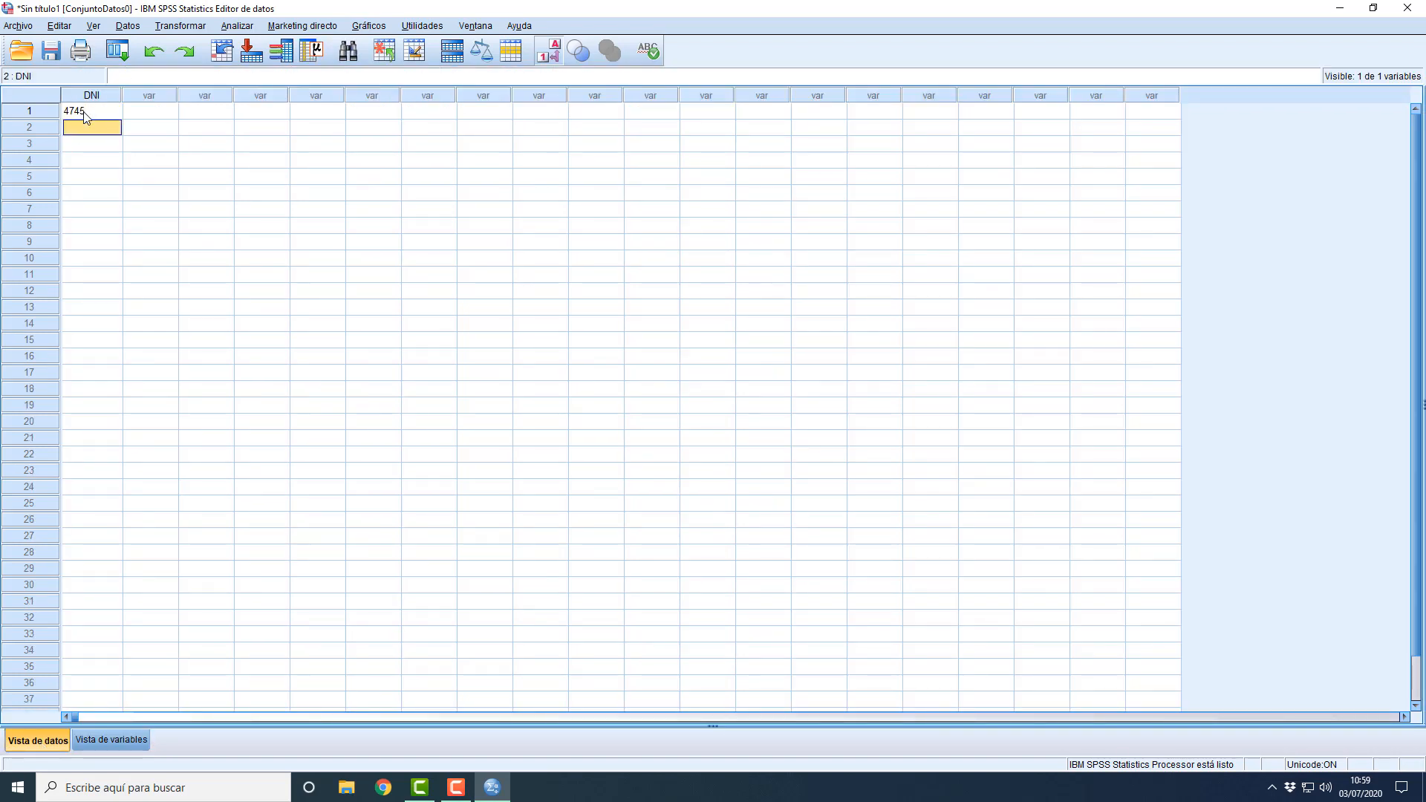
# Step: Set the DNI variable's width (Anchura) back to 8 characters
pyautogui.click(106, 742)
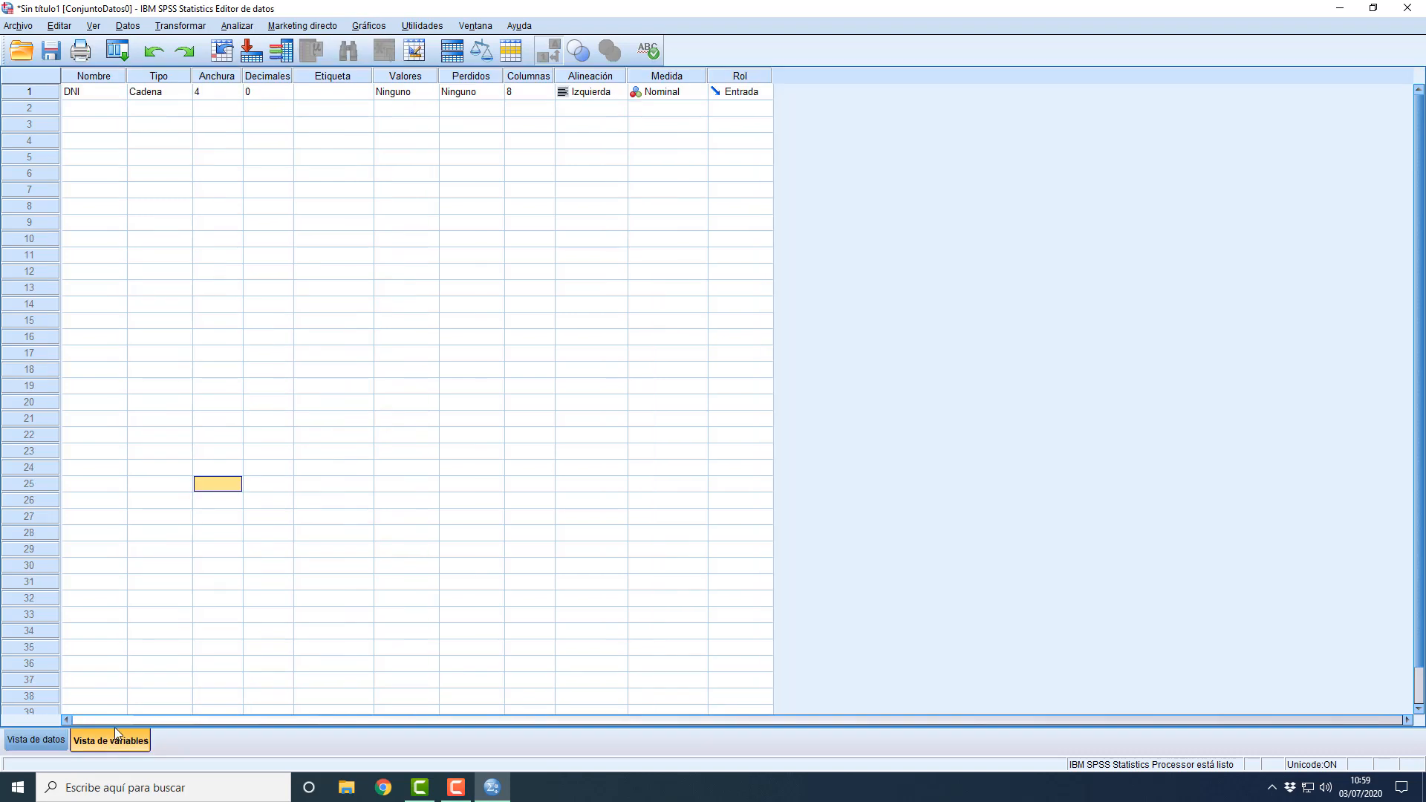
pyautogui.click(216, 96)
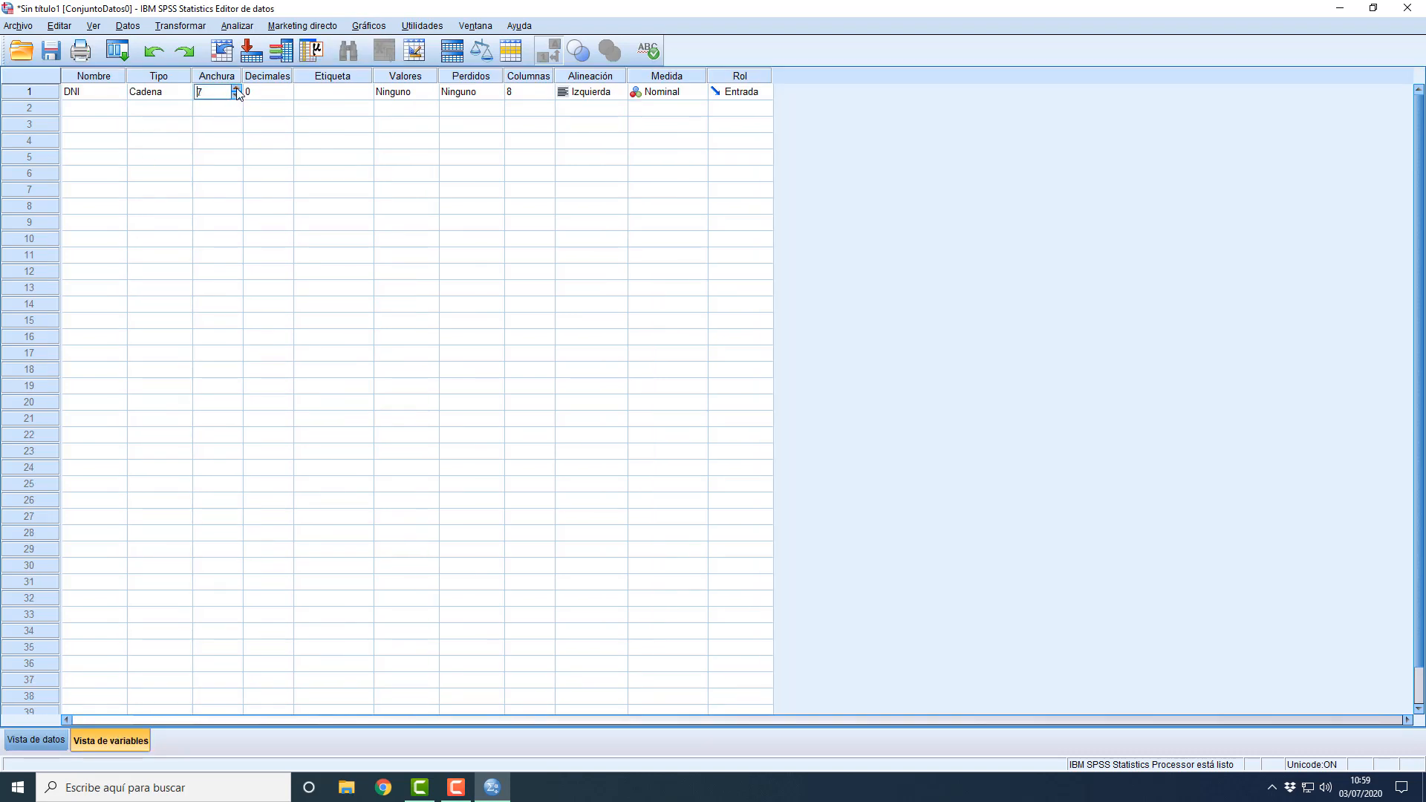
pyautogui.click(236, 95)
pyautogui.click(271, 95)
# Step: Rename the DNI variable as S05
pyautogui.doubleClick(355, 92)
pyautogui.doubleClick(93, 92)
pyautogui.doubleClick(66, 92)
pyautogui.write('S05')
pyautogui.click(305, 145)
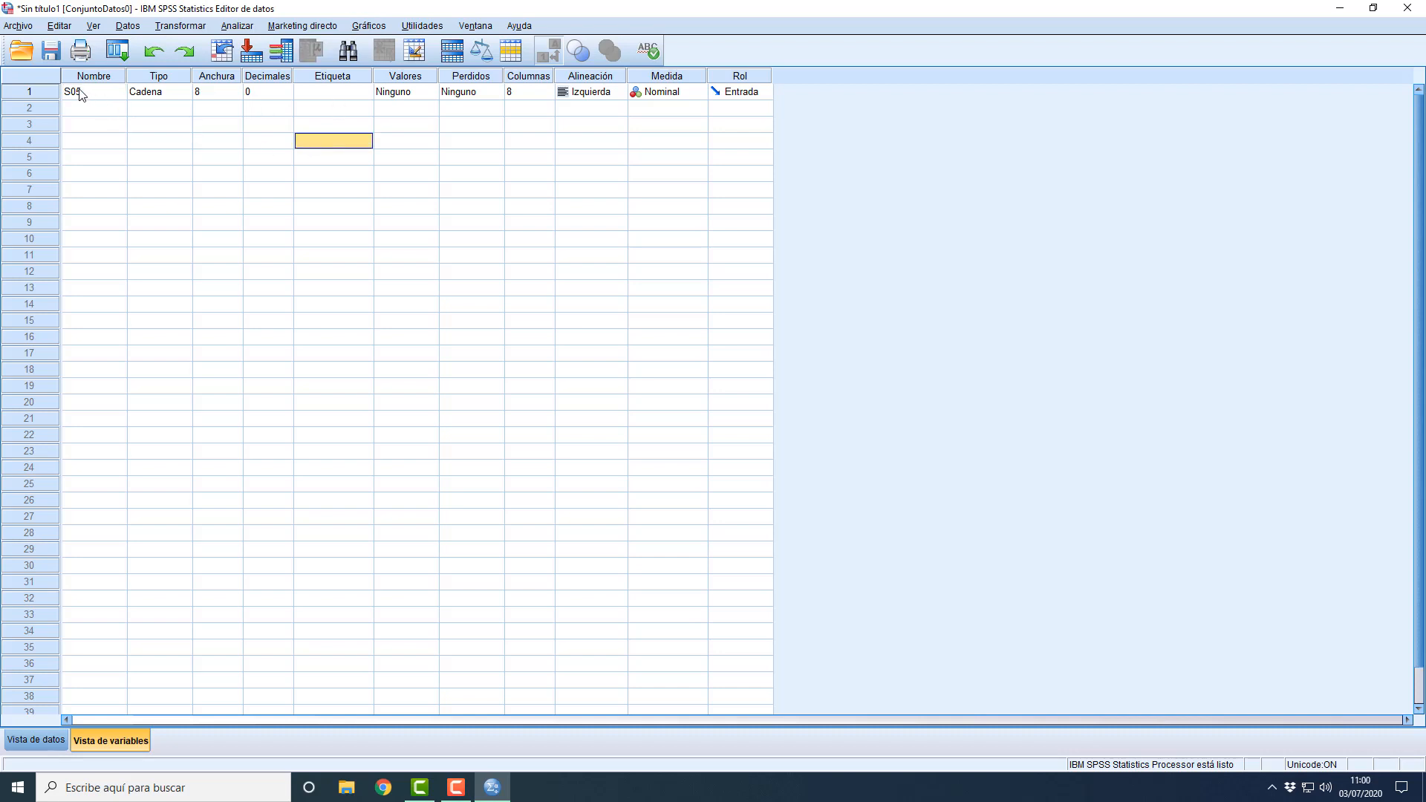
# Step: Give variable S05 the label "Soy consciente de que hago las cosas mal"
pyautogui.click(316, 92)
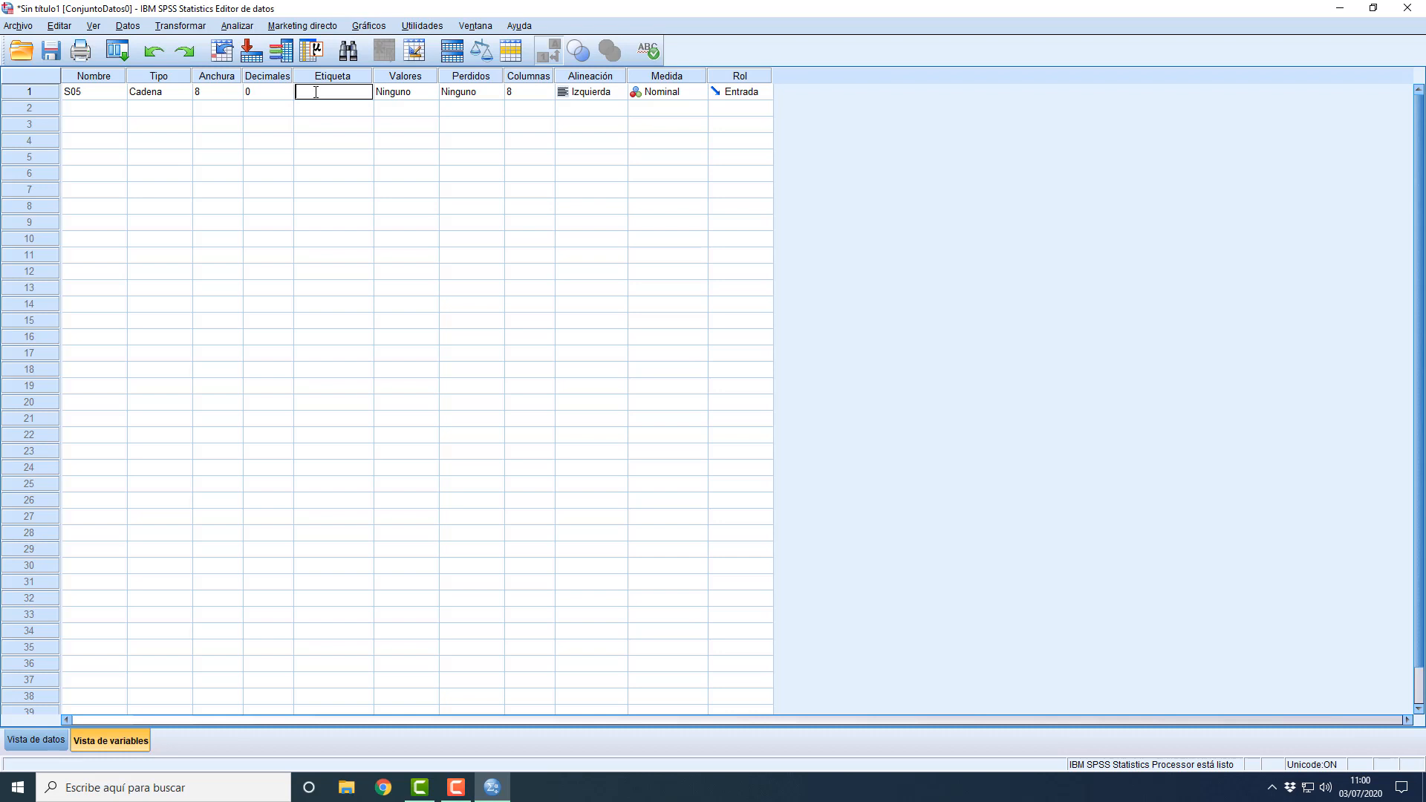
pyautogui.write('Soy consciente de que')
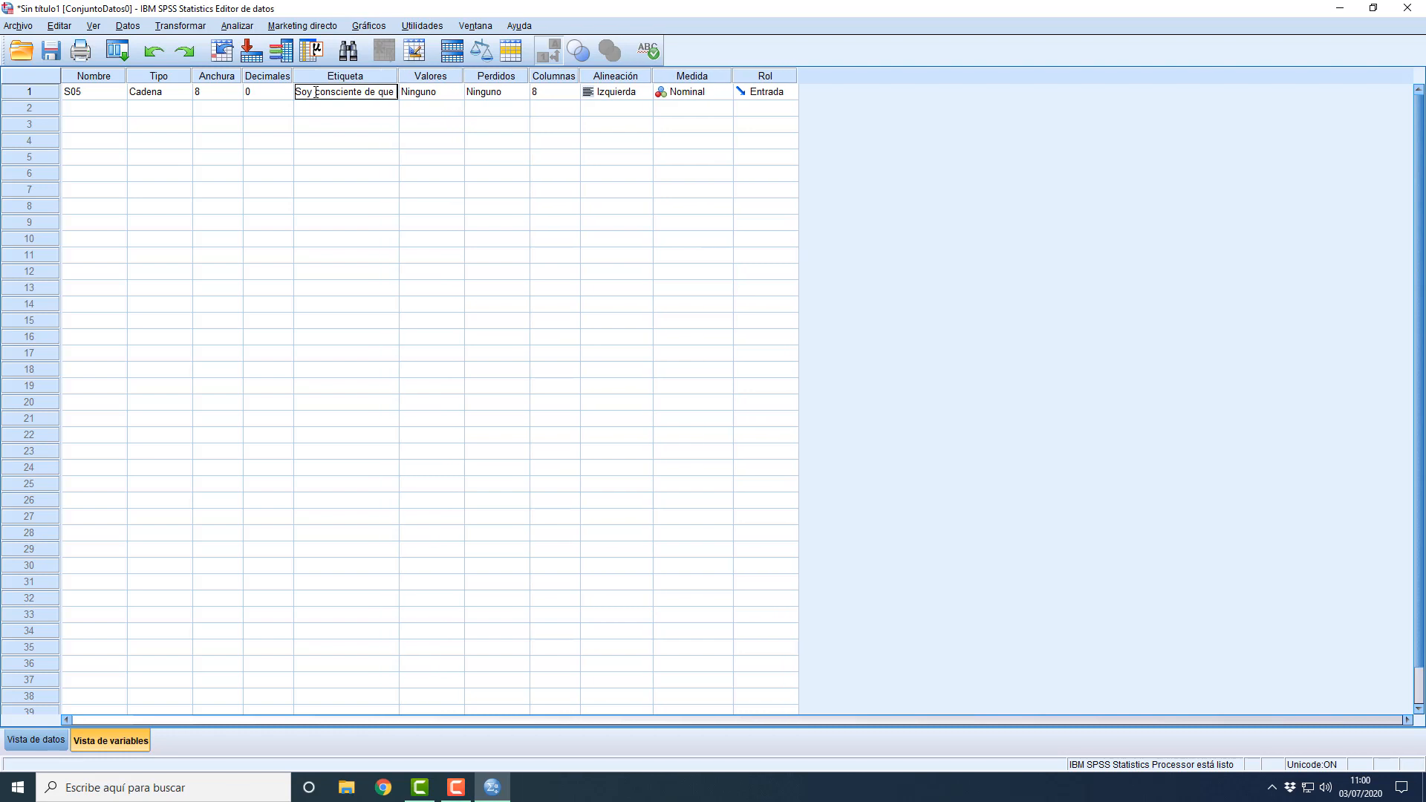
pyautogui.write(' hha')
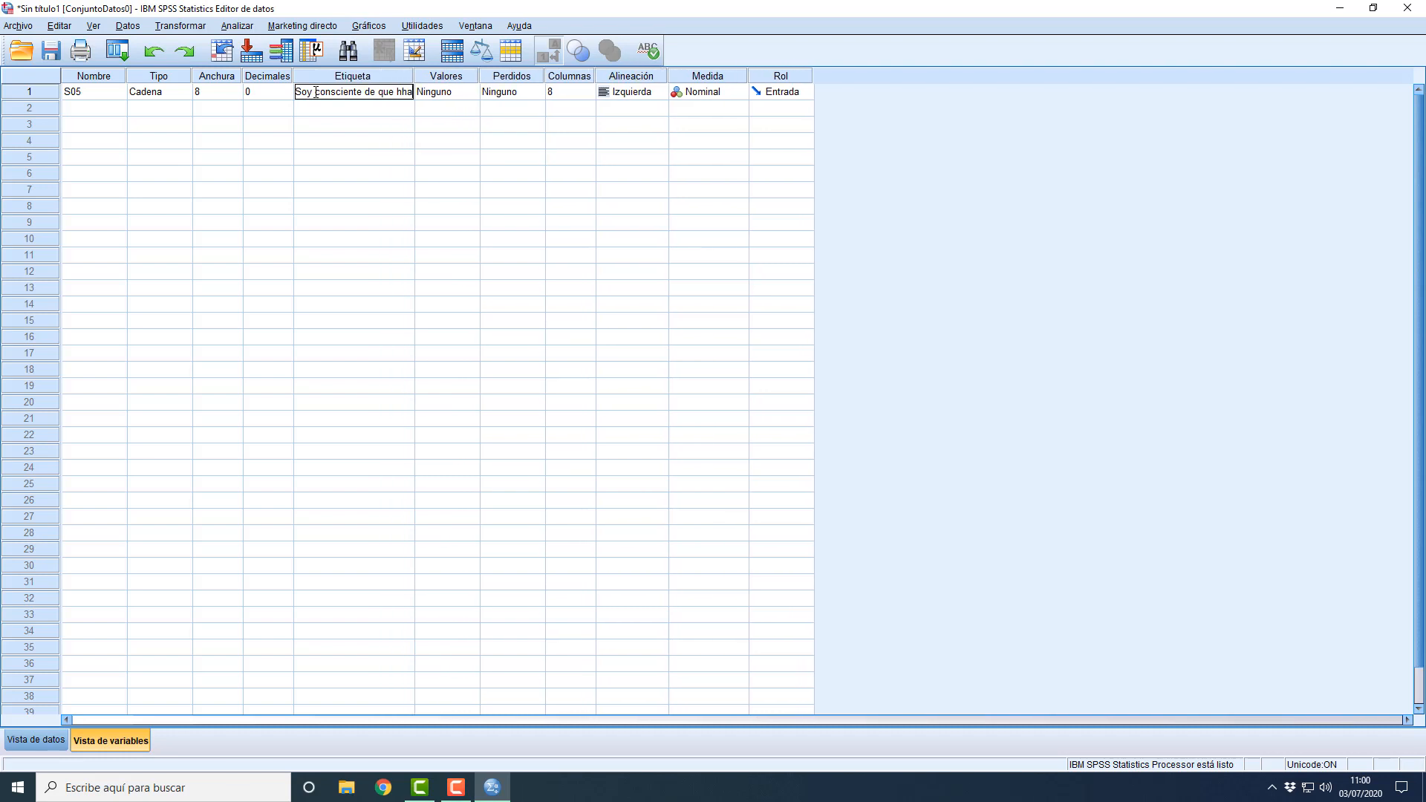
pyautogui.write('go las cosas mal')
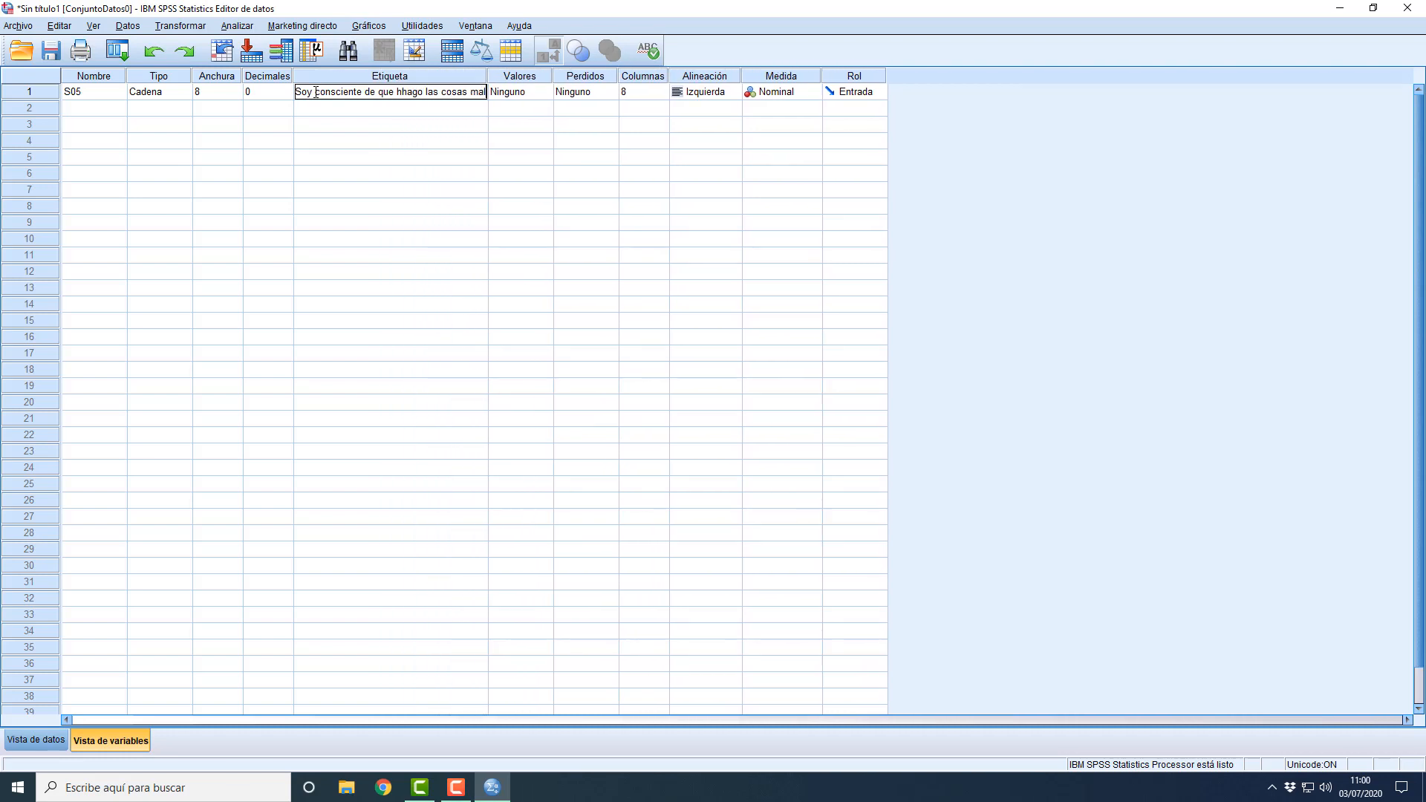
pyautogui.press('Return')
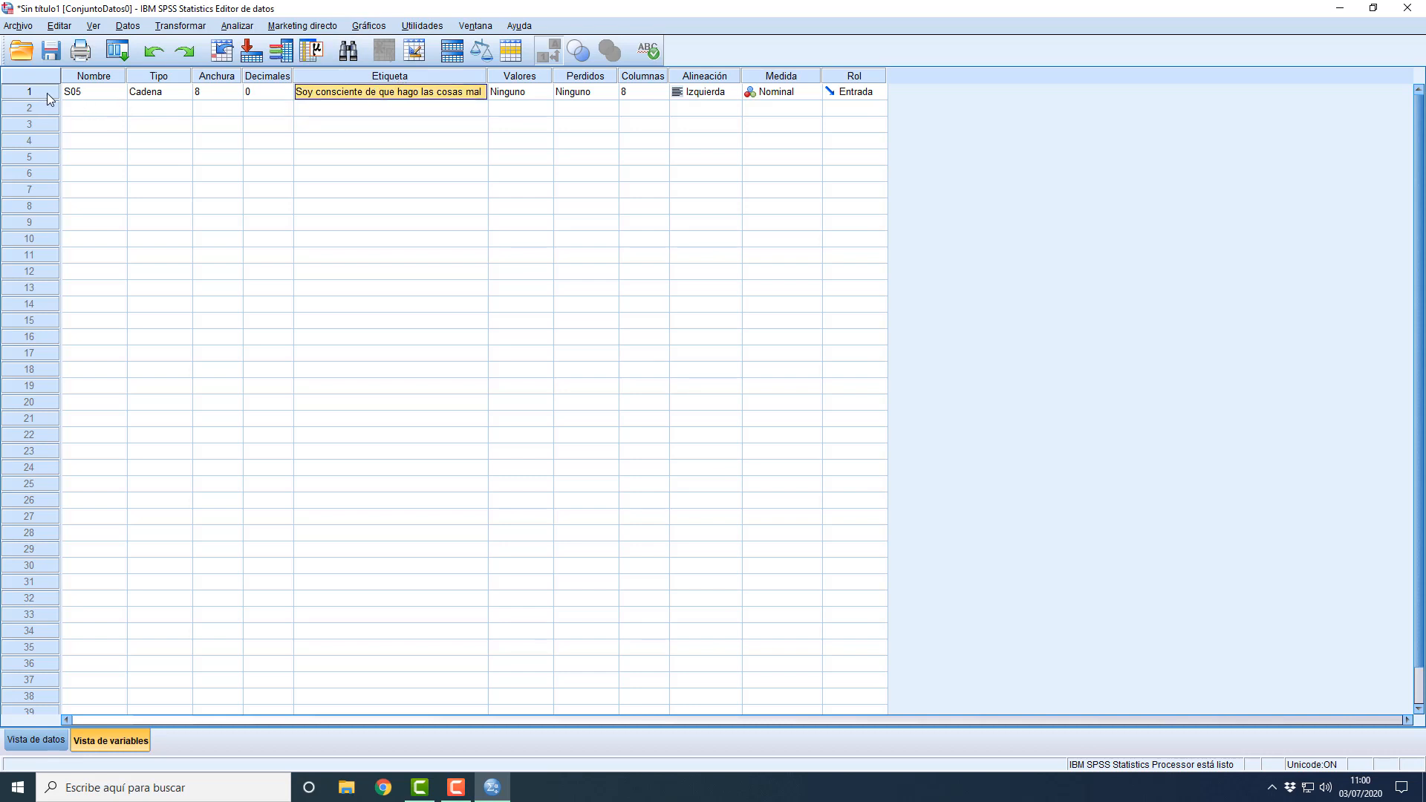
pyautogui.click(68, 92)
pyautogui.doubleClick(320, 91)
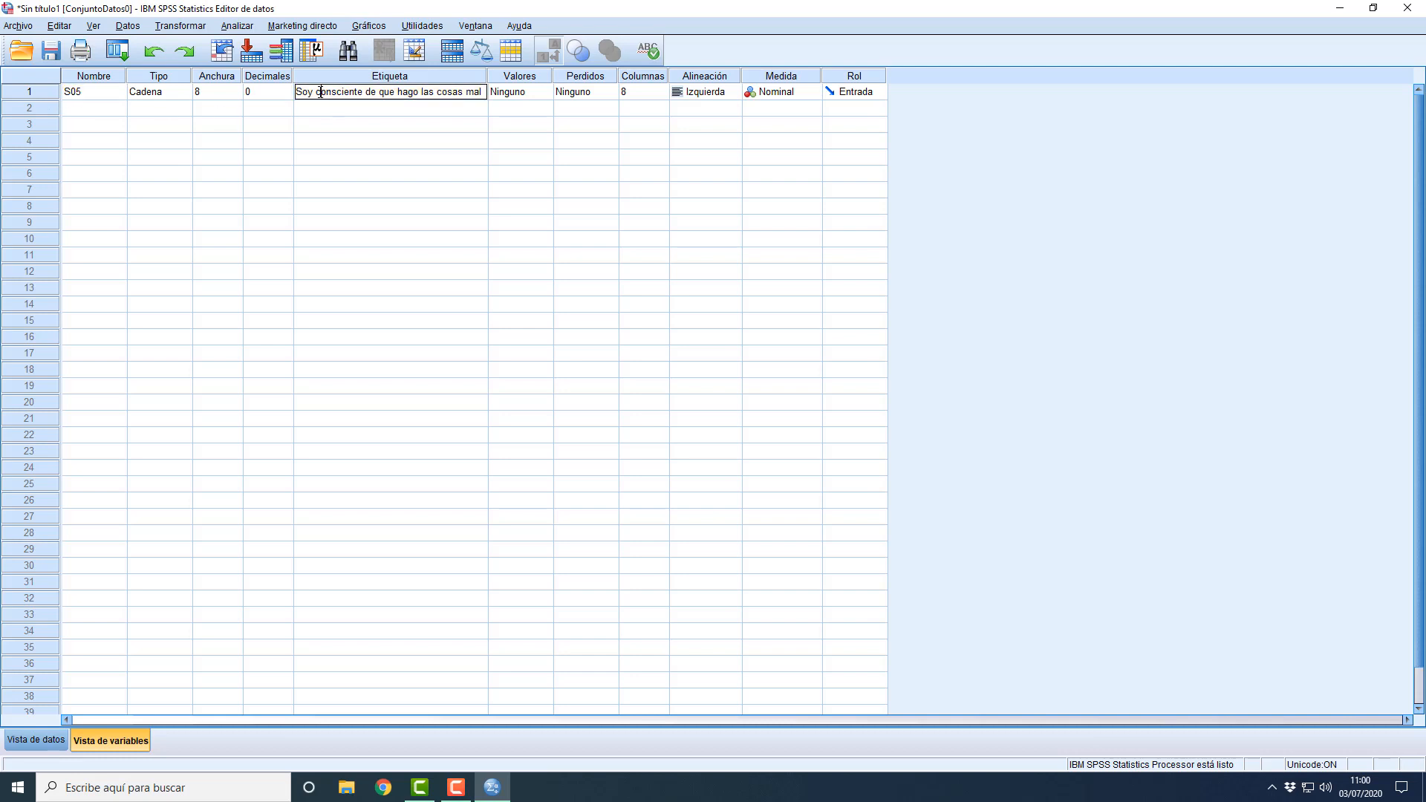
# Step: Clear the label text of variable S05
pyautogui.moveTo(297, 92); pyautogui.dragTo(511, 95)
pyautogui.click(380, 110)
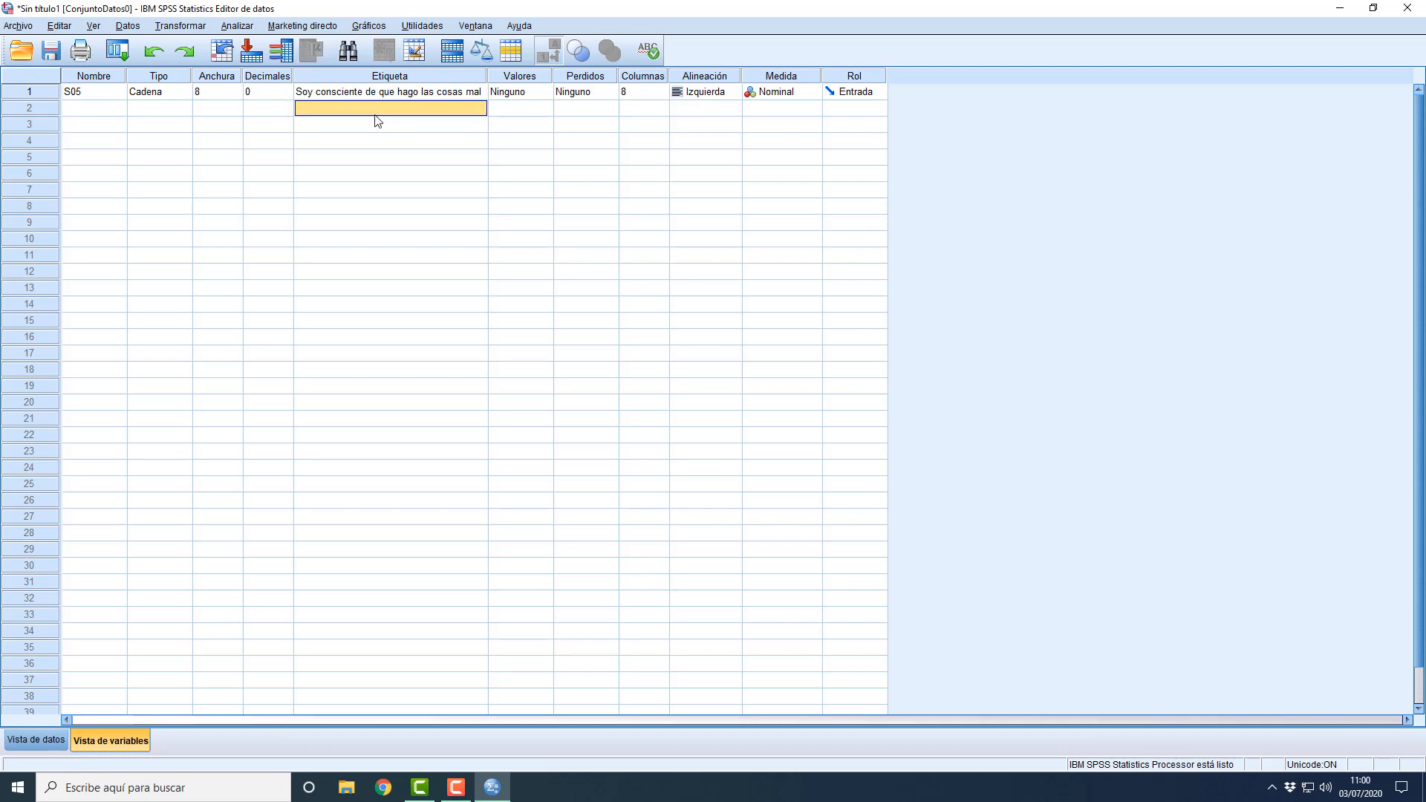
pyautogui.doubleClick(448, 90)
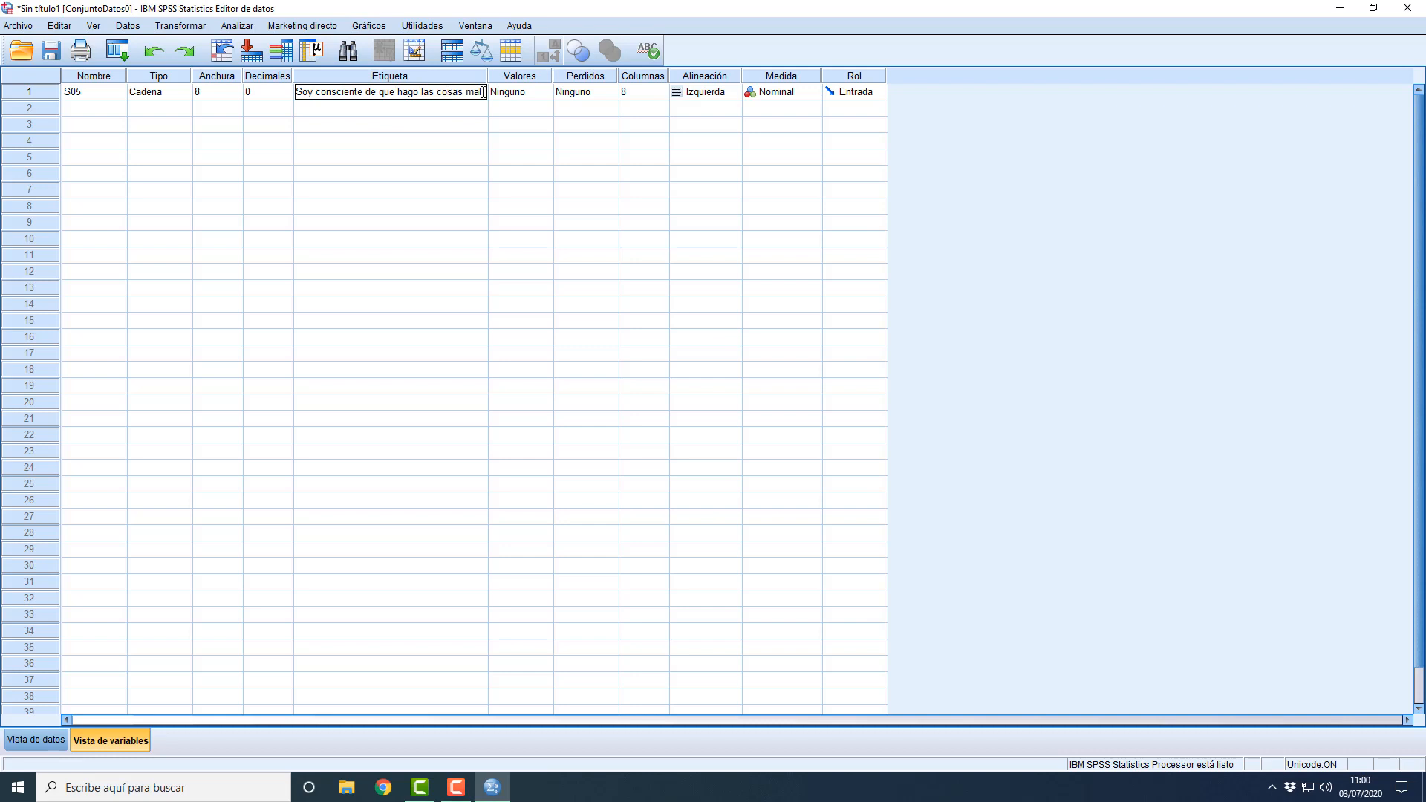
pyautogui.moveTo(481, 92); pyautogui.dragTo(293, 106)
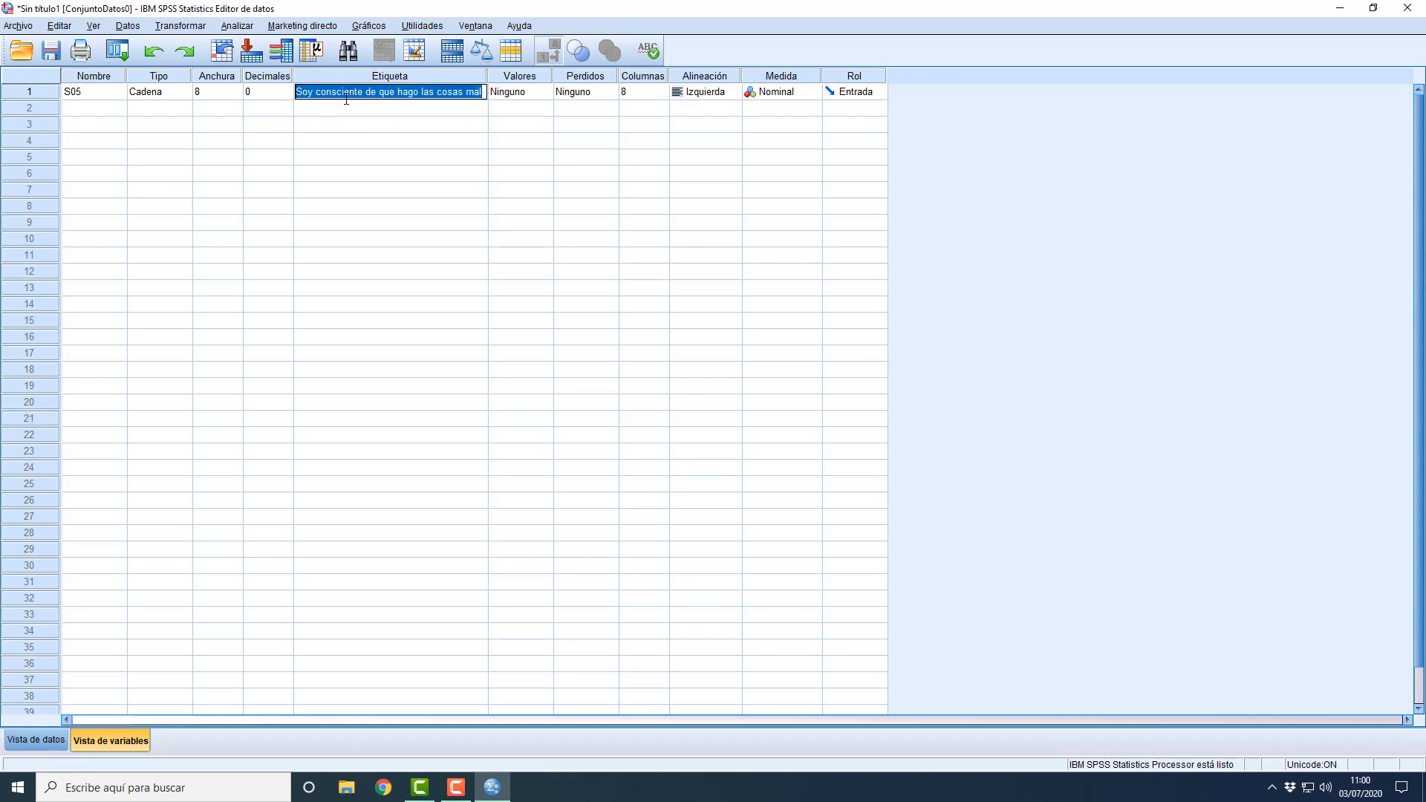
pyautogui.press('BackSpace')
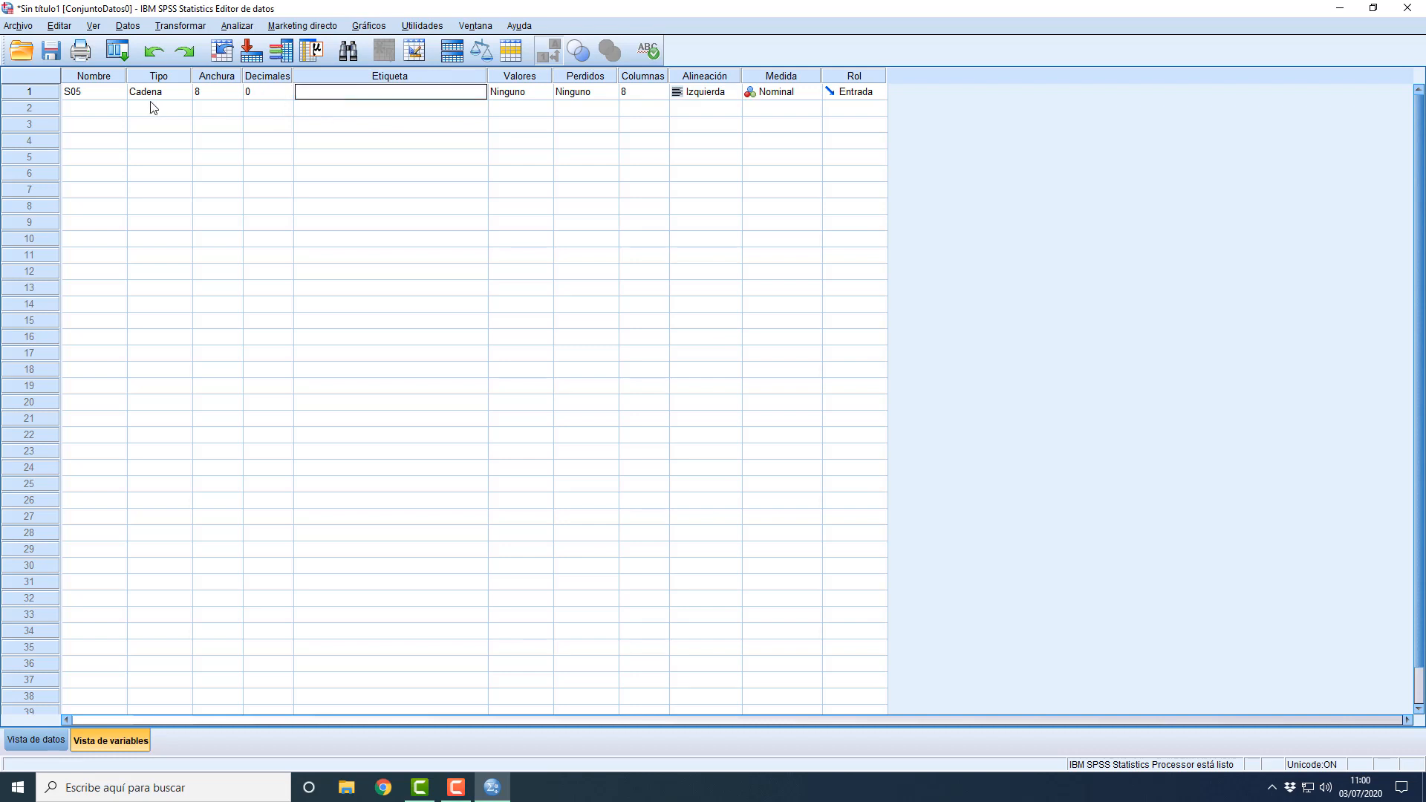
pyautogui.click(299, 144)
# Step: Rename the first variable from S05 to DNI
pyautogui.doubleClick(89, 95)
pyautogui.moveTo(89, 95); pyautogui.dragTo(64, 92)
pyautogui.write('DN')
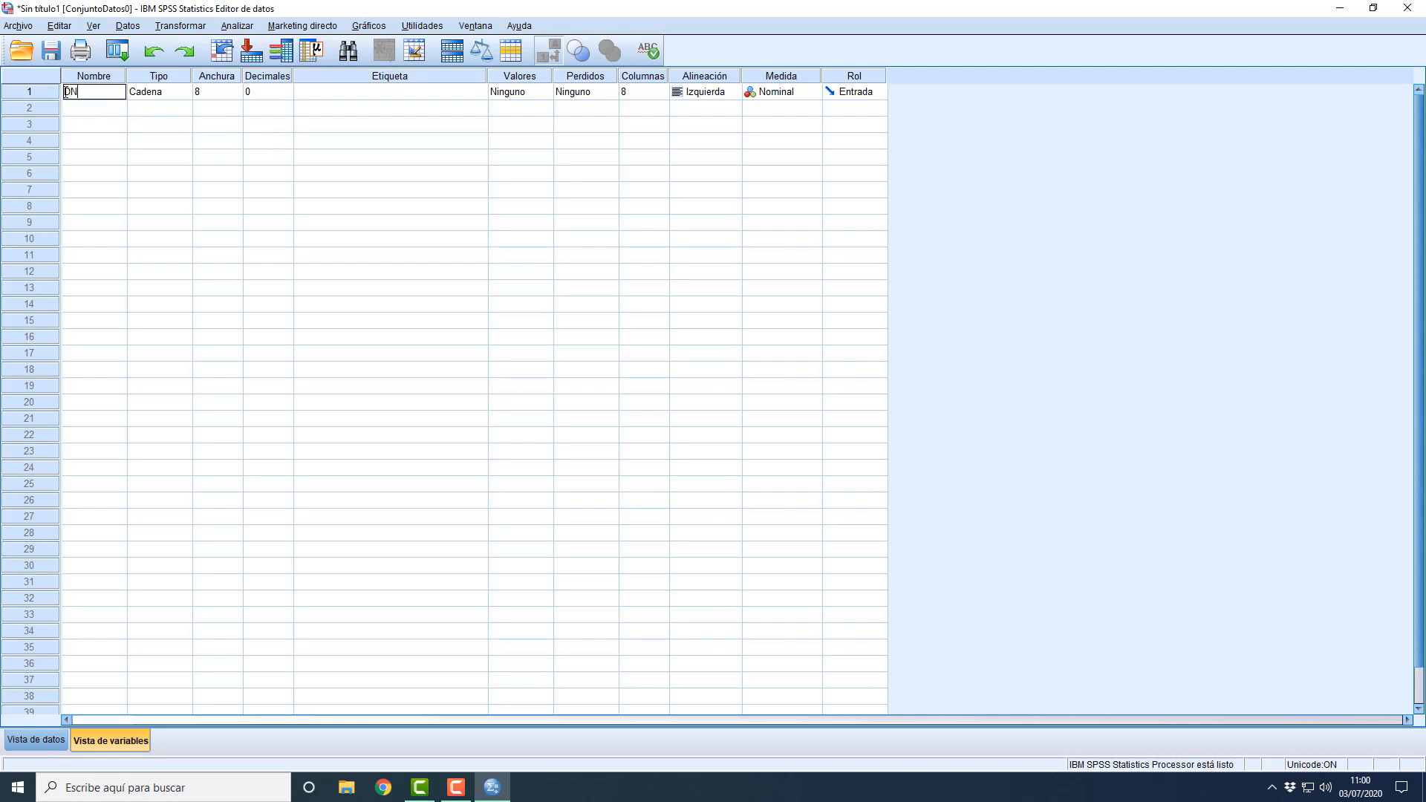
pyautogui.write('I')
pyautogui.click(255, 143)
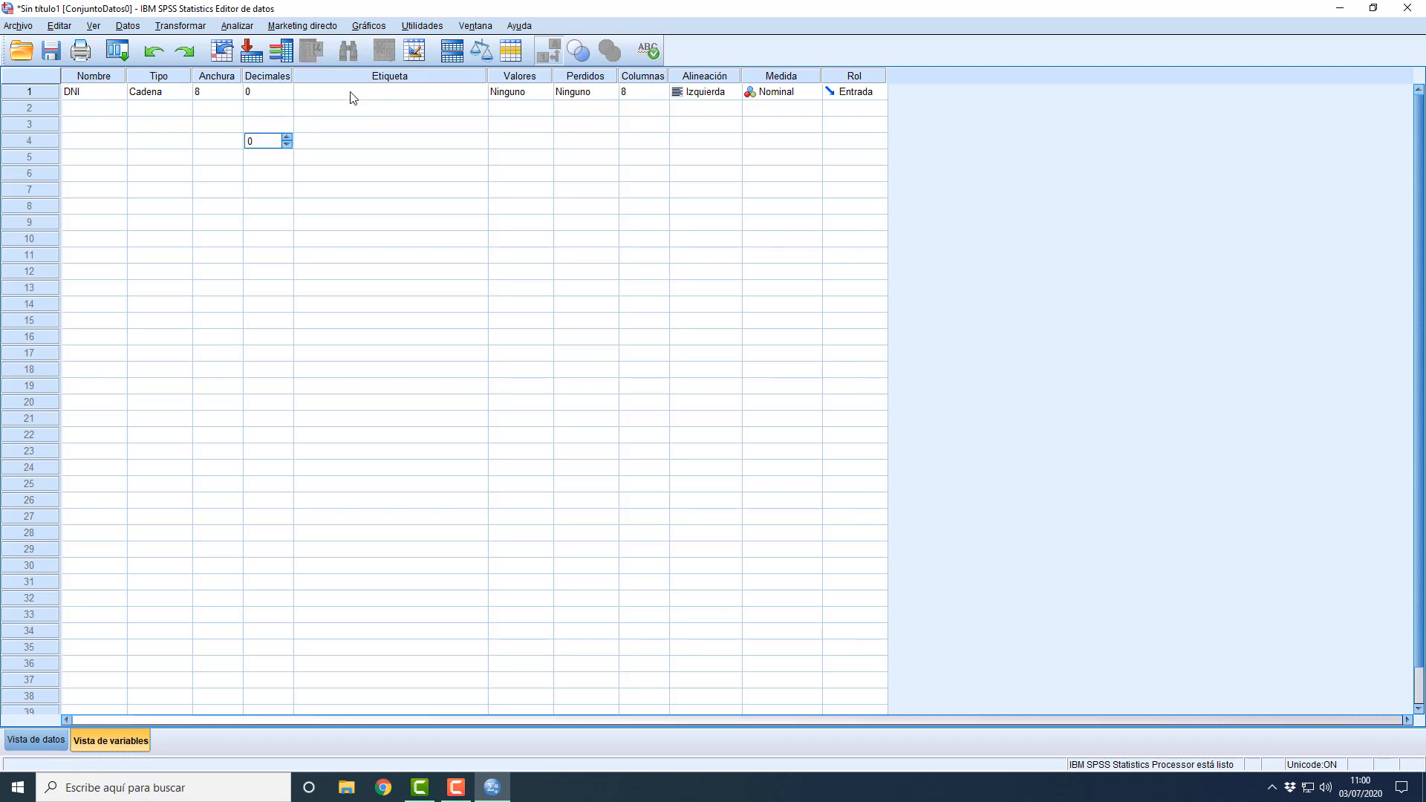
pyautogui.click(355, 97)
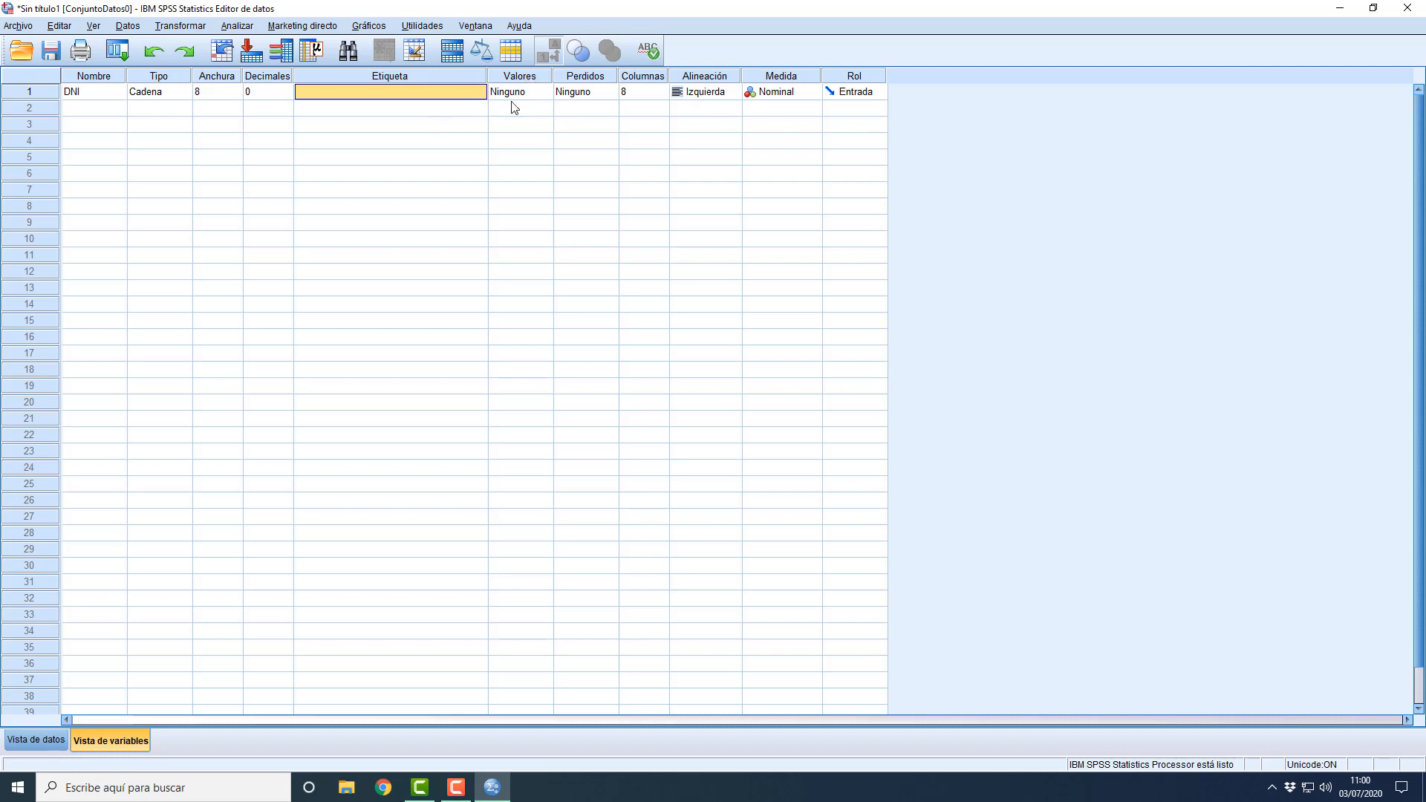
# Step: Add a second variable named Género below DNI
pyautogui.click(46, 109)
pyautogui.click(82, 107)
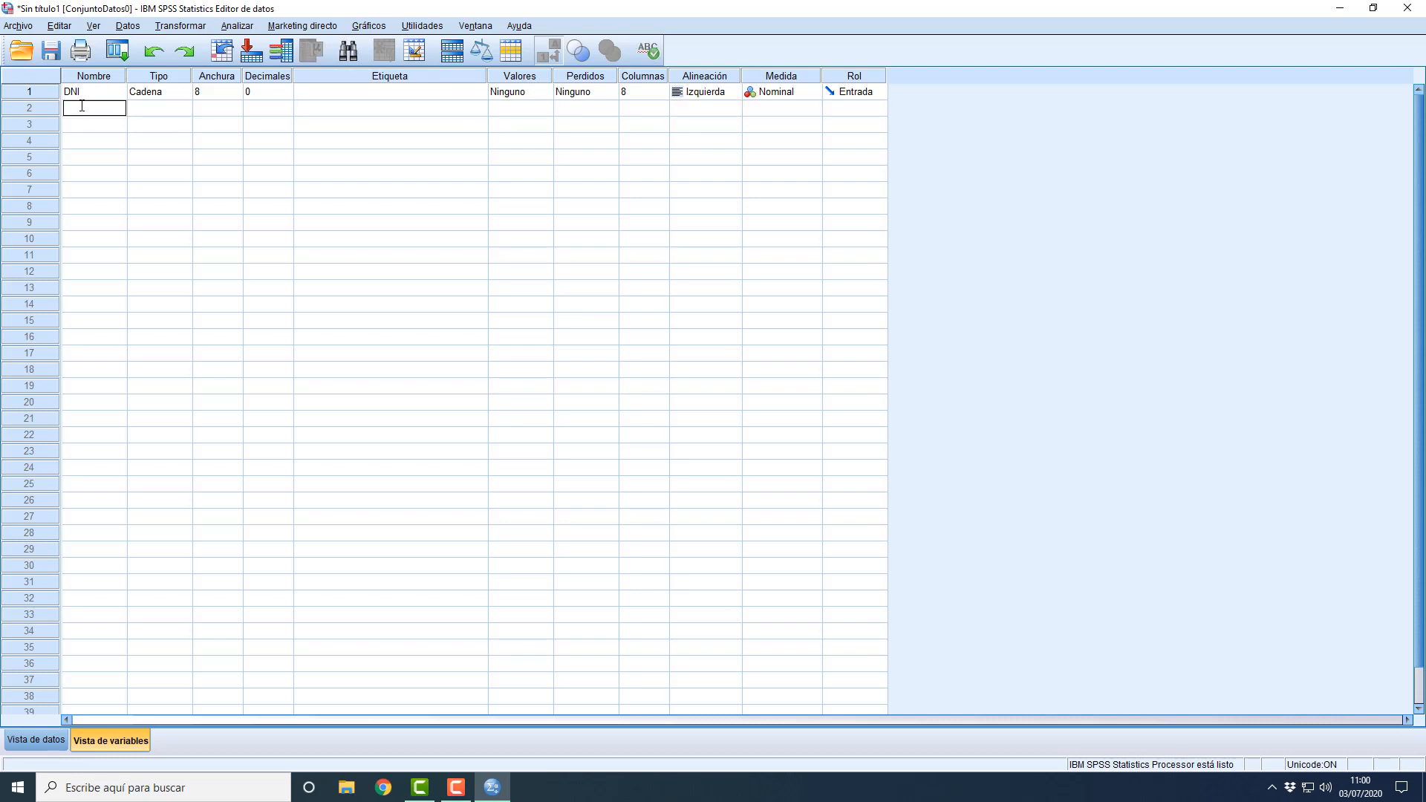
pyautogui.write('G')
pyautogui.write('ene')
pyautogui.press('BackSpace')
pyautogui.press('BackSpace')
pyautogui.press('BackSpace')
pyautogui.write('énero')
pyautogui.click(90, 123)
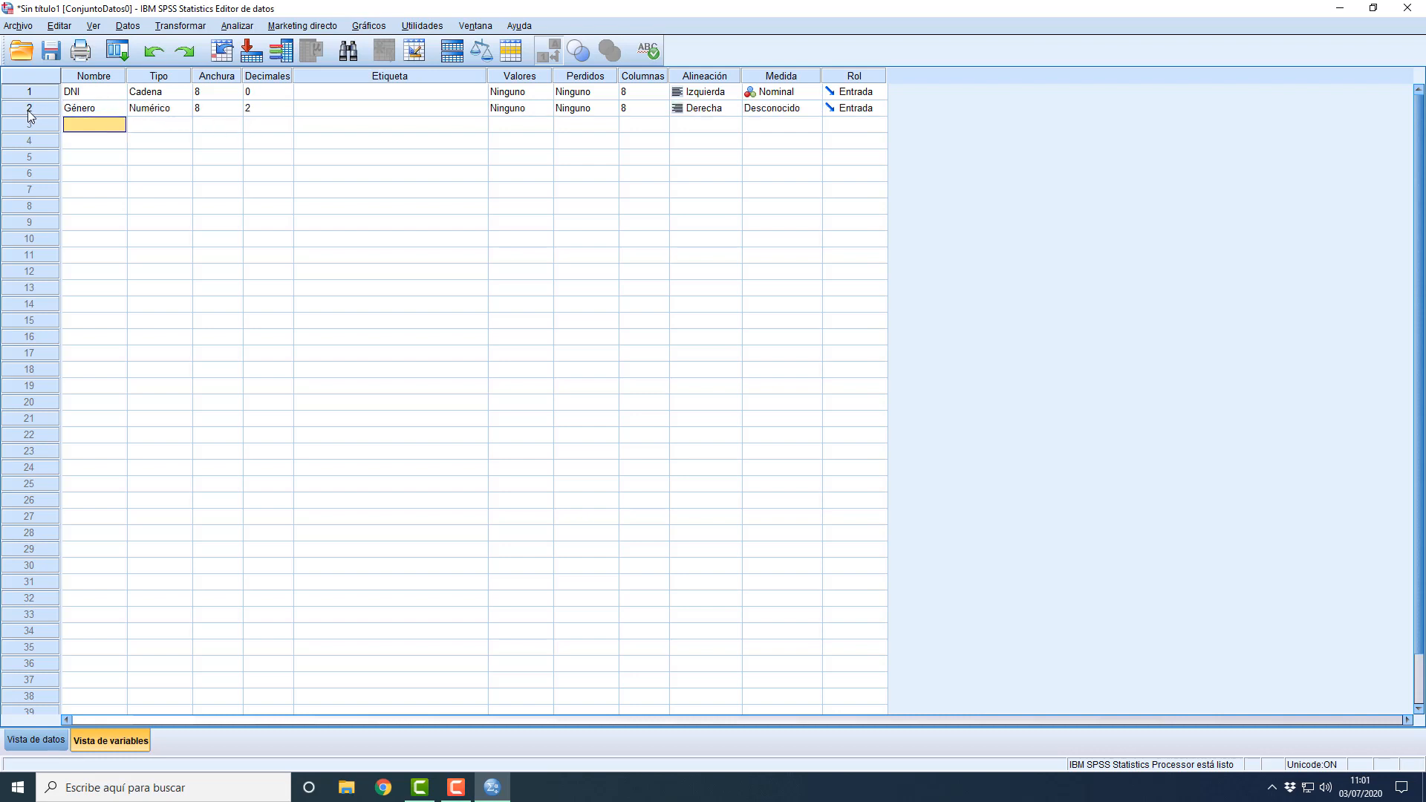
# Step: Check the Género column in the data view, and go back to its row in the variable view
pyautogui.click(53, 743)
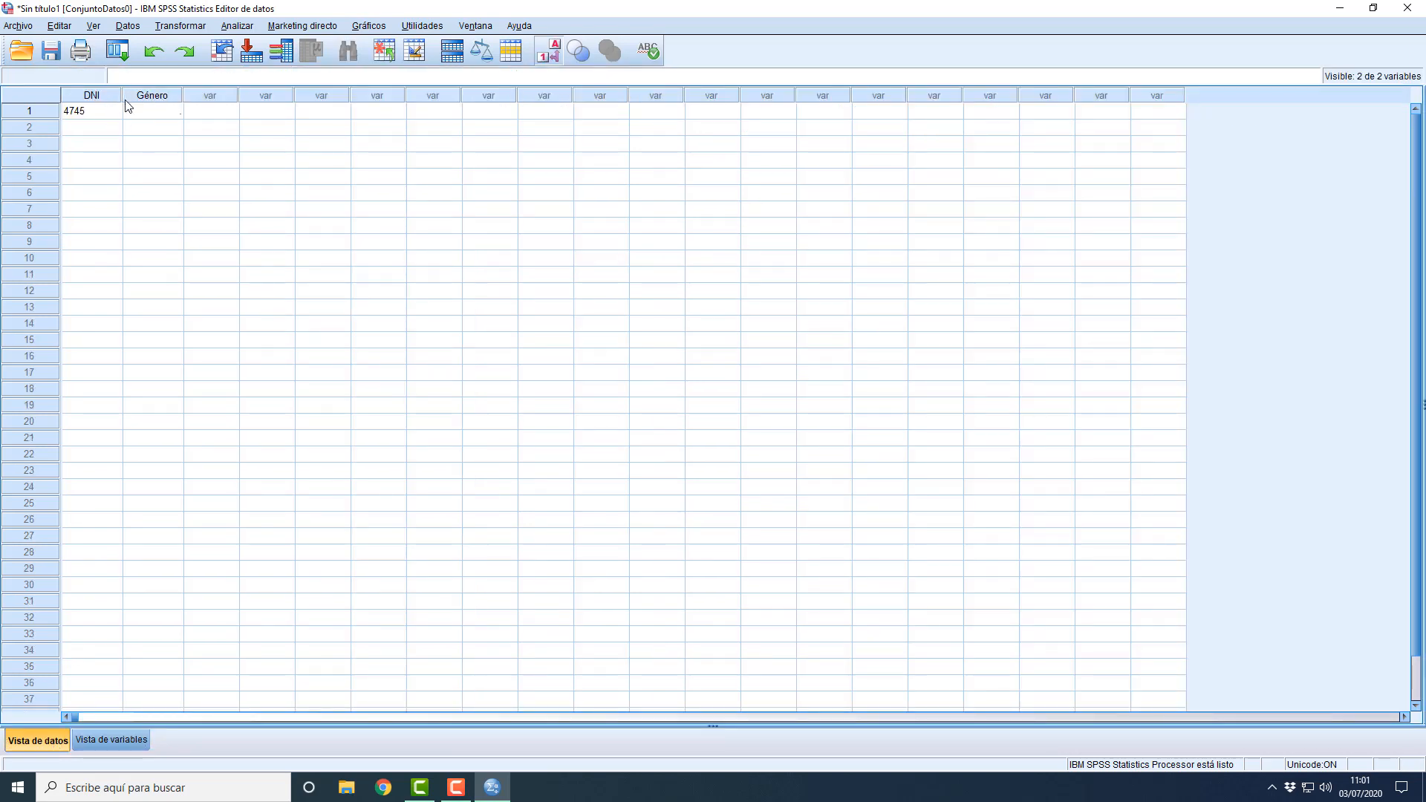
pyautogui.click(109, 739)
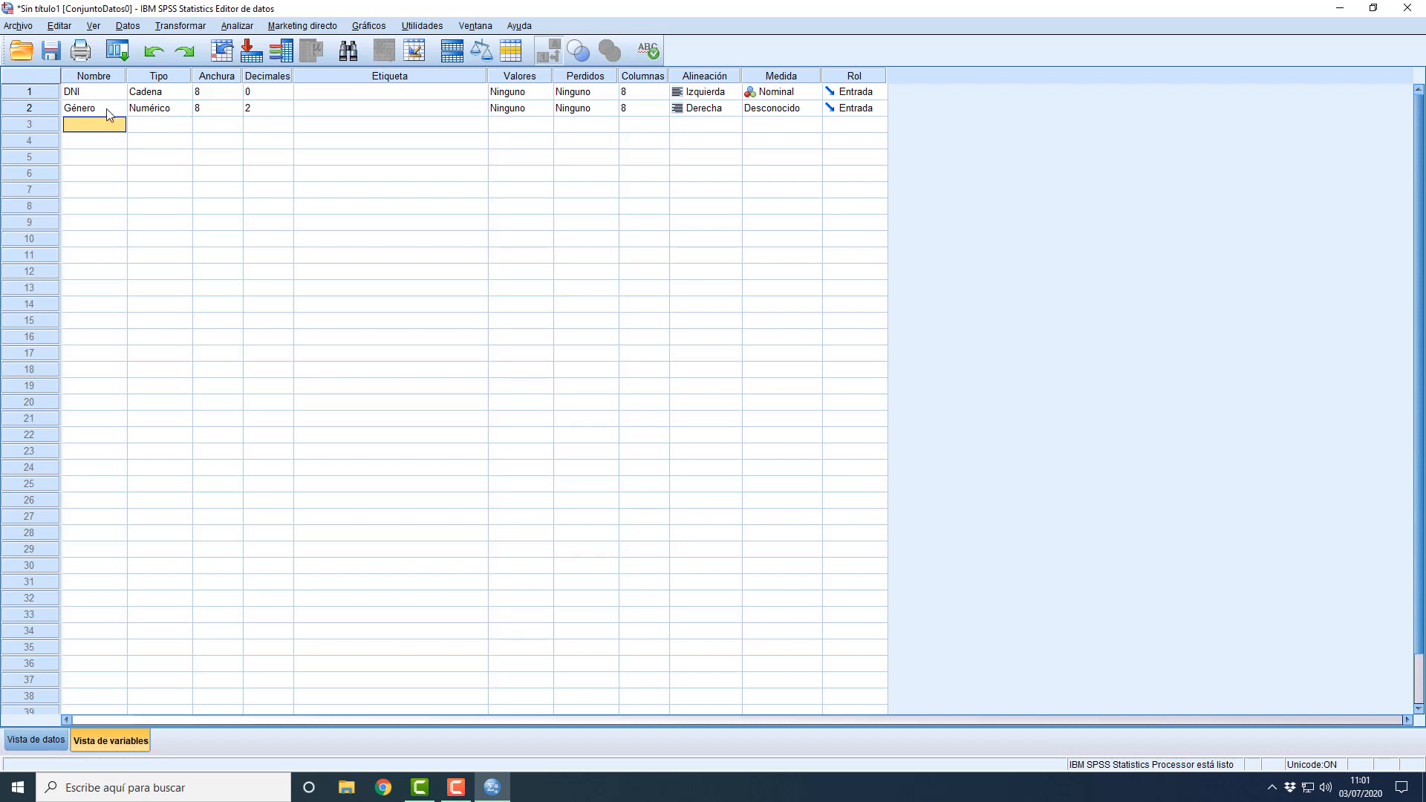
pyautogui.click(23, 109)
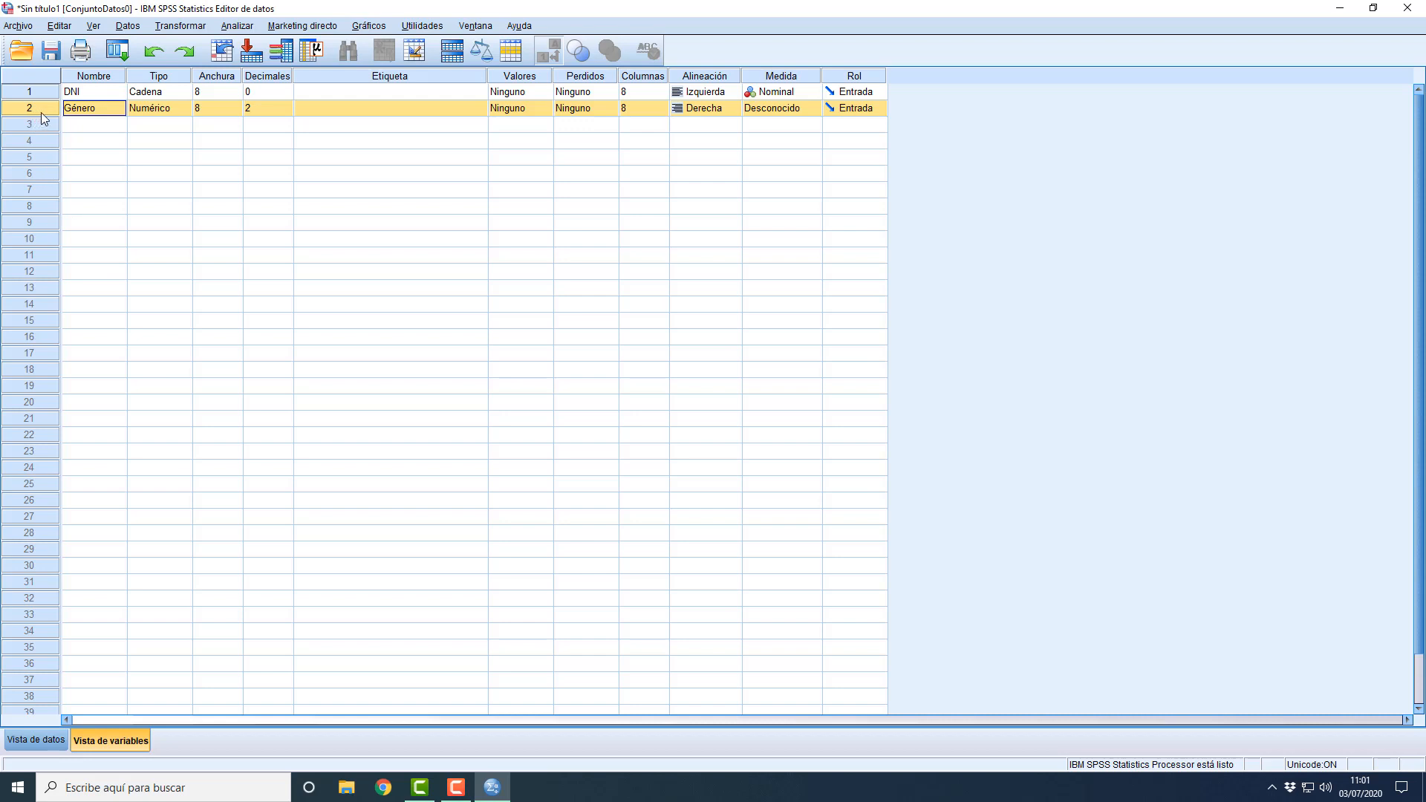
# Step: Add a value label to the Género variable that assigns Masculino to value 1
pyautogui.click(528, 108)
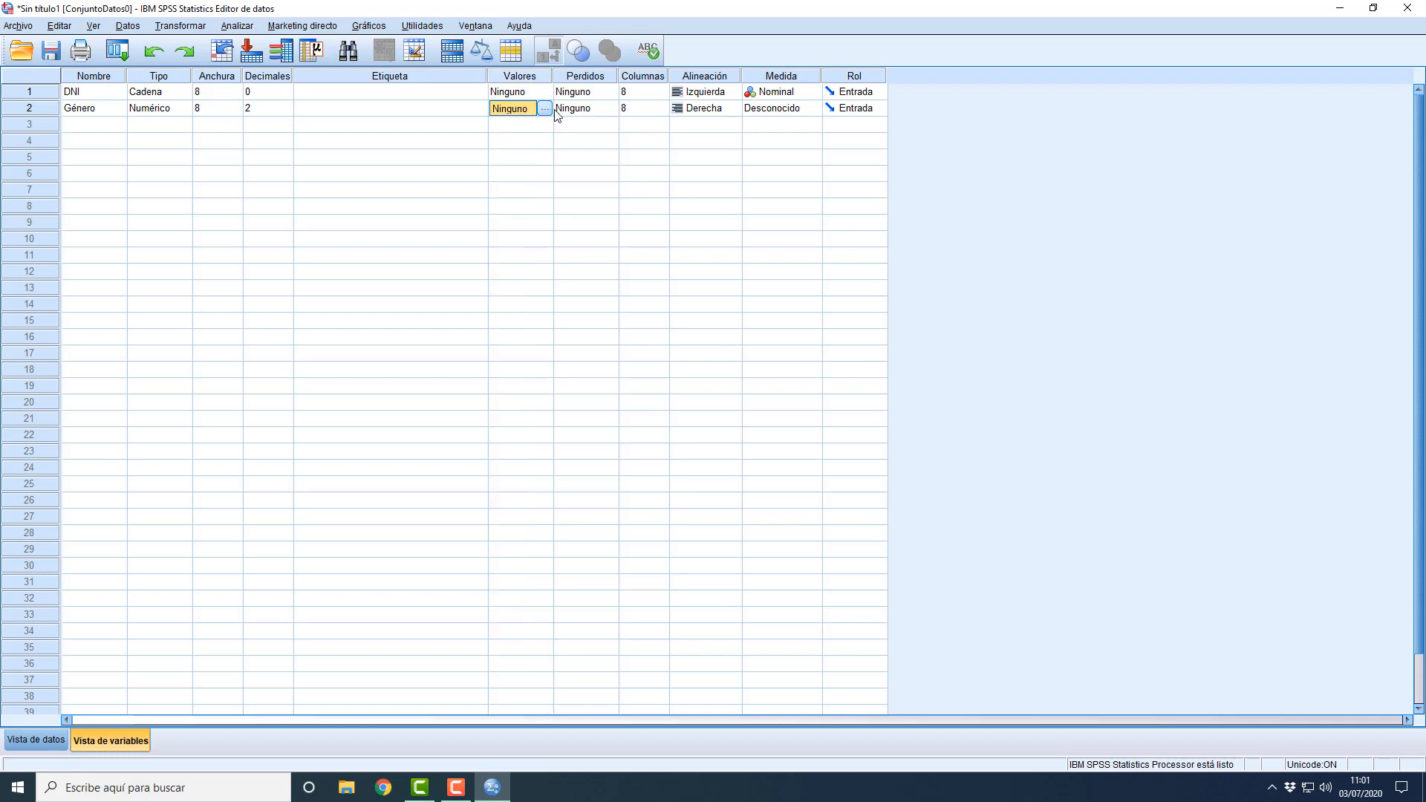
pyautogui.click(545, 108)
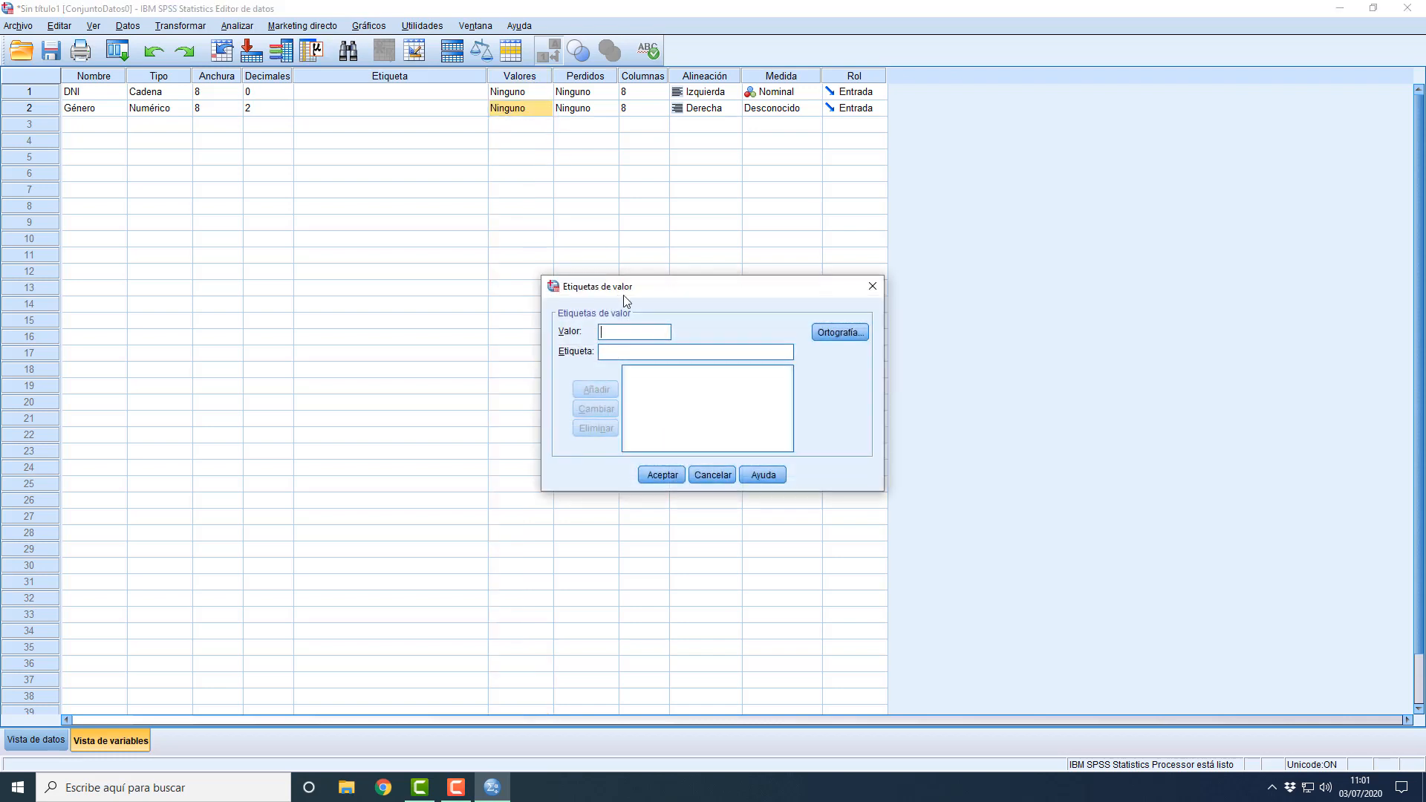
pyautogui.click(624, 335)
pyautogui.write('Masculino')
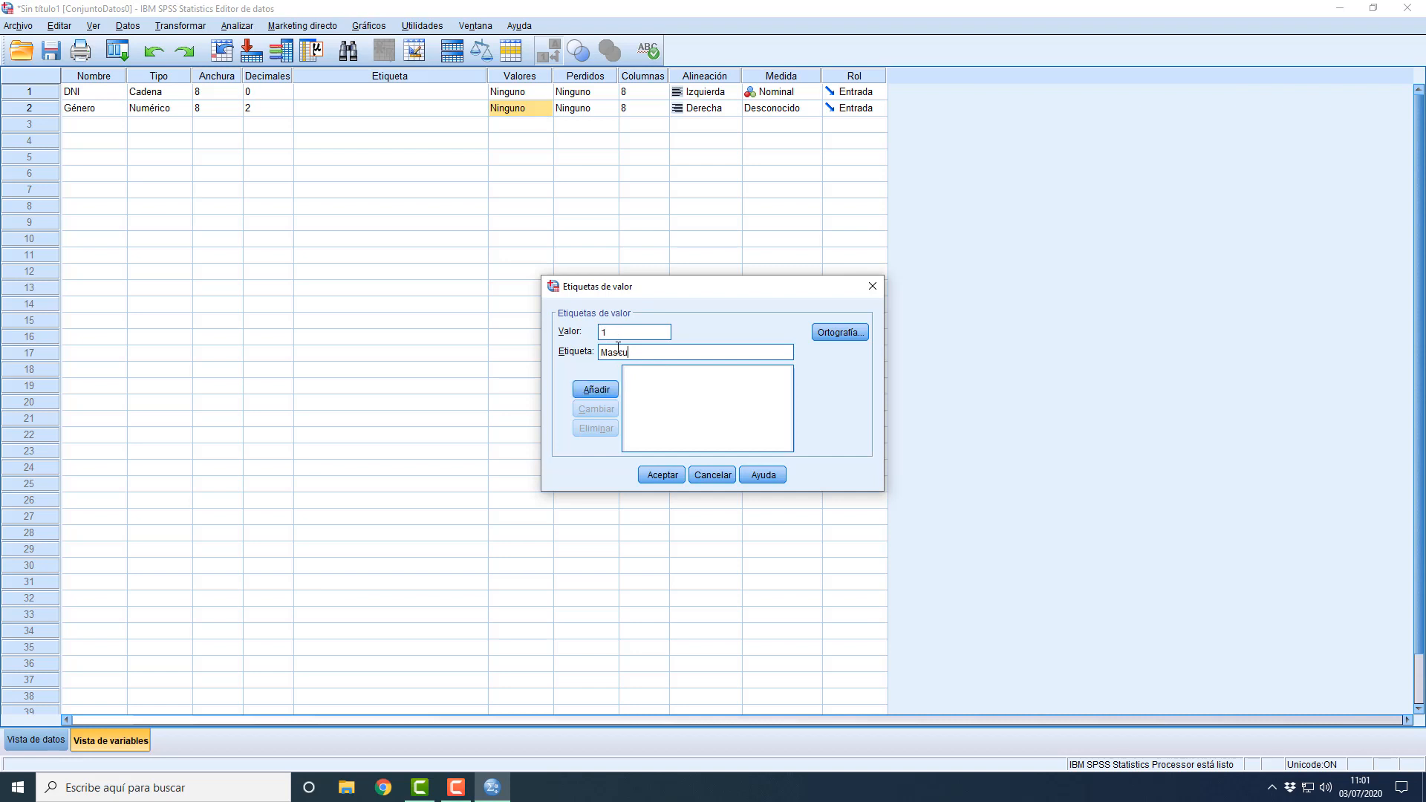
pyautogui.click(607, 392)
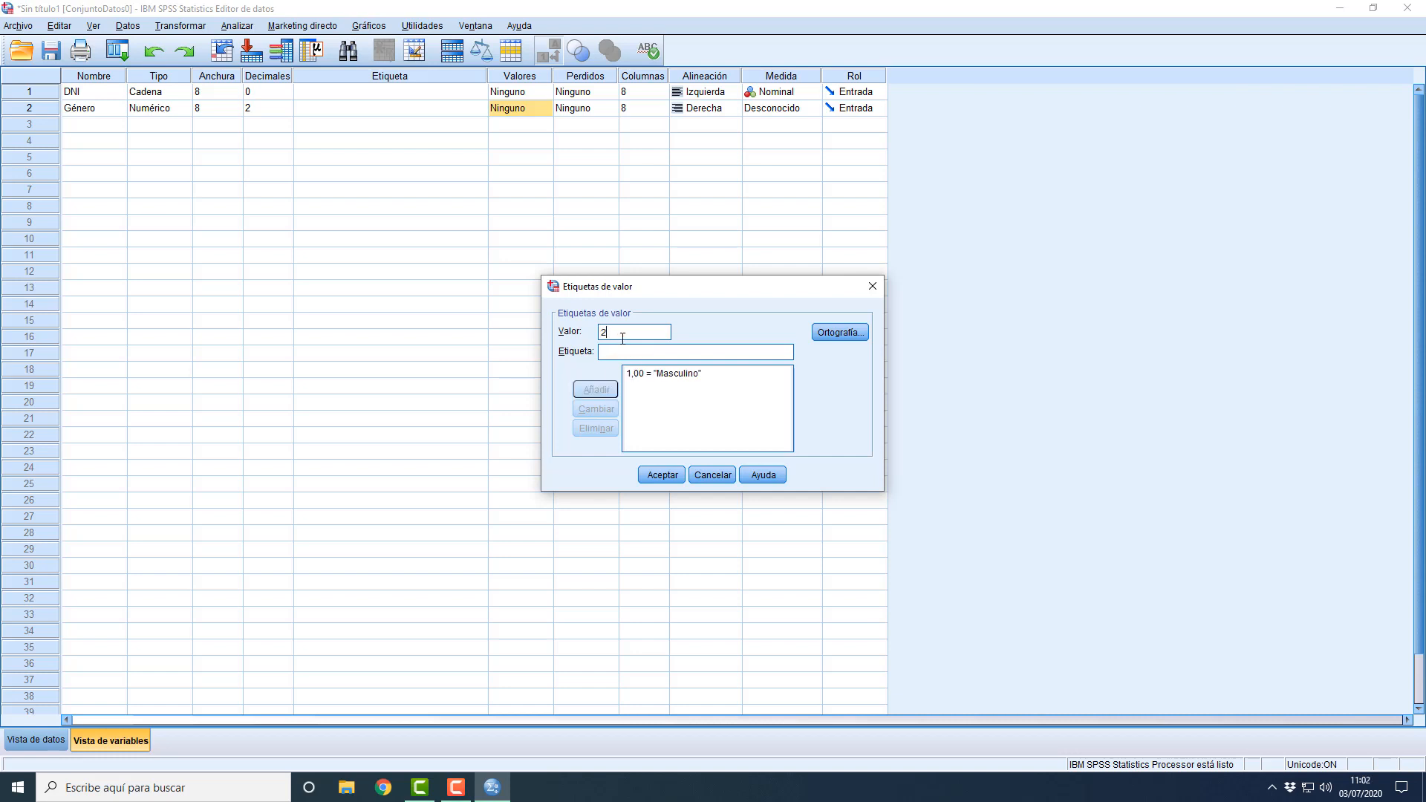
# Step: Add the value label Femenino for value 2 of Género and accept the value labels
pyautogui.click(622, 334)
pyautogui.write('2')
pyautogui.click(624, 351)
pyautogui.write('Femenino')
pyautogui.click(600, 389)
pyautogui.click(667, 476)
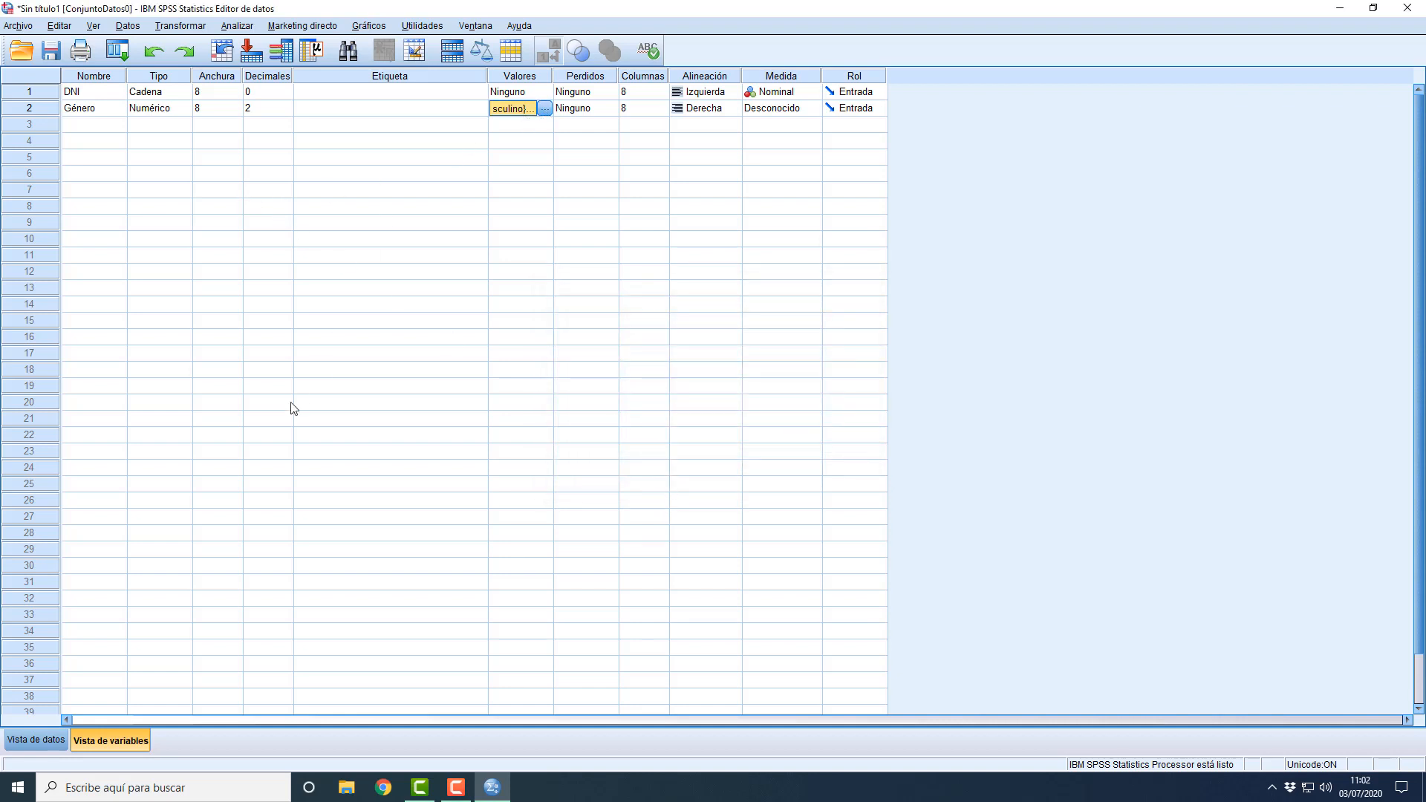
# Step: Set the first case's Género value to Masculino in the data view
pyautogui.click(38, 739)
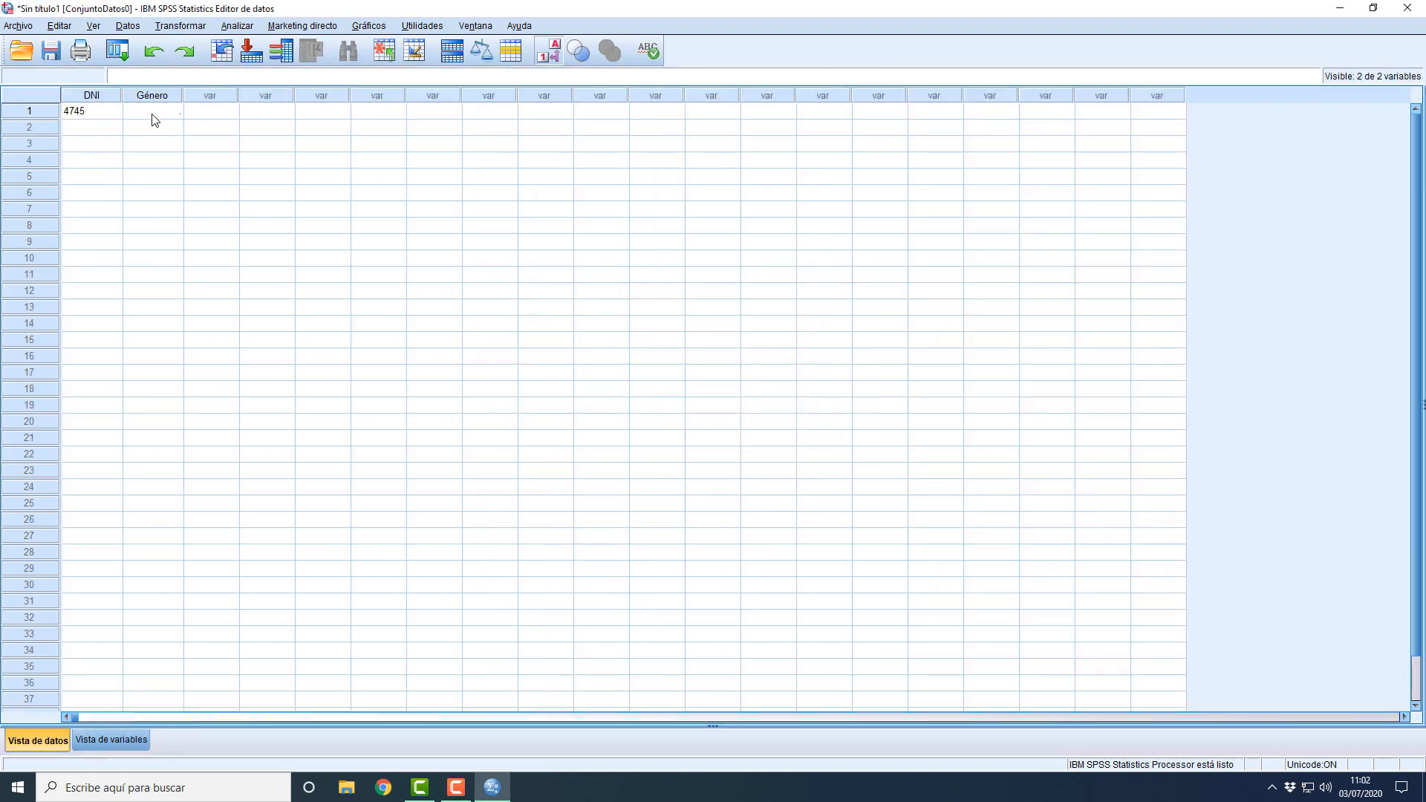
pyautogui.click(37, 116)
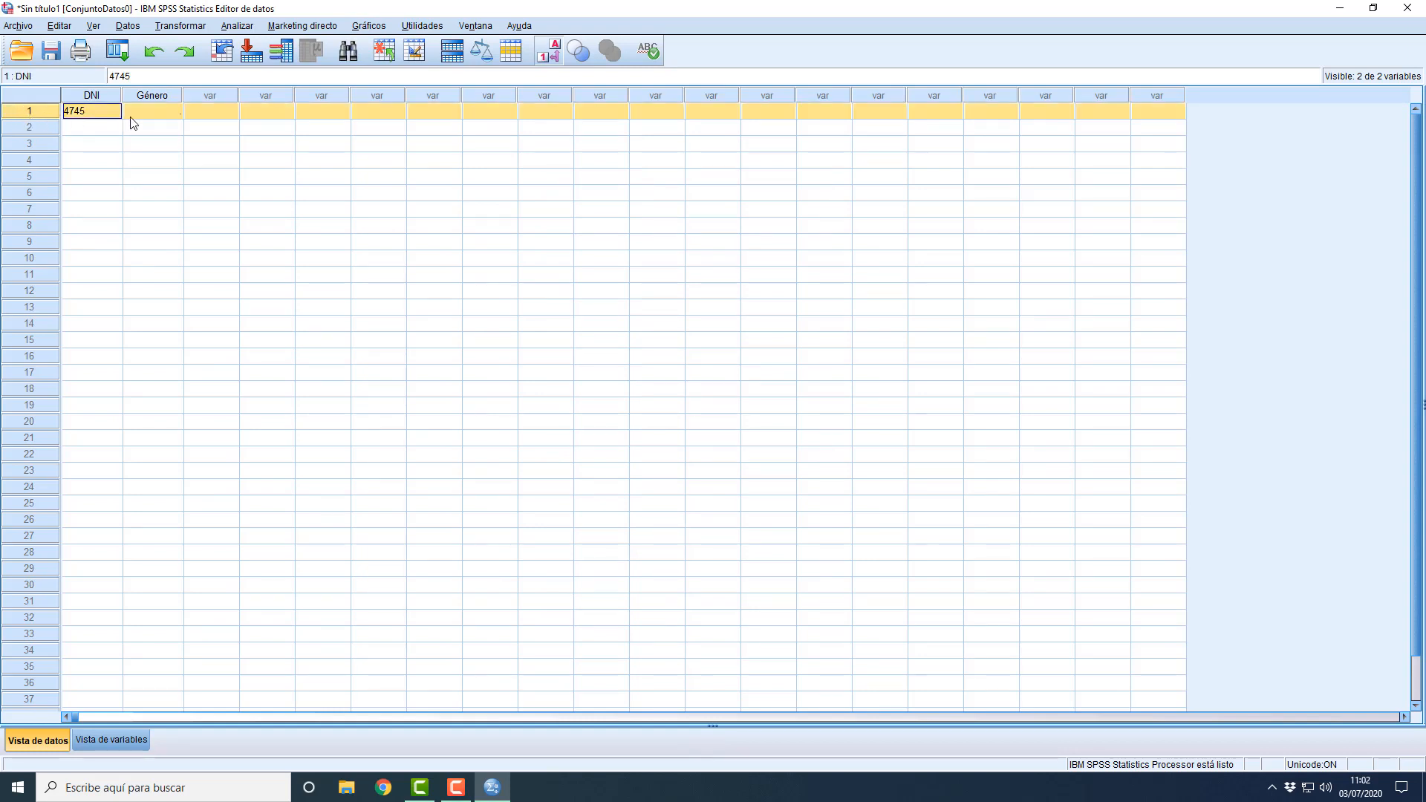
pyautogui.click(177, 116)
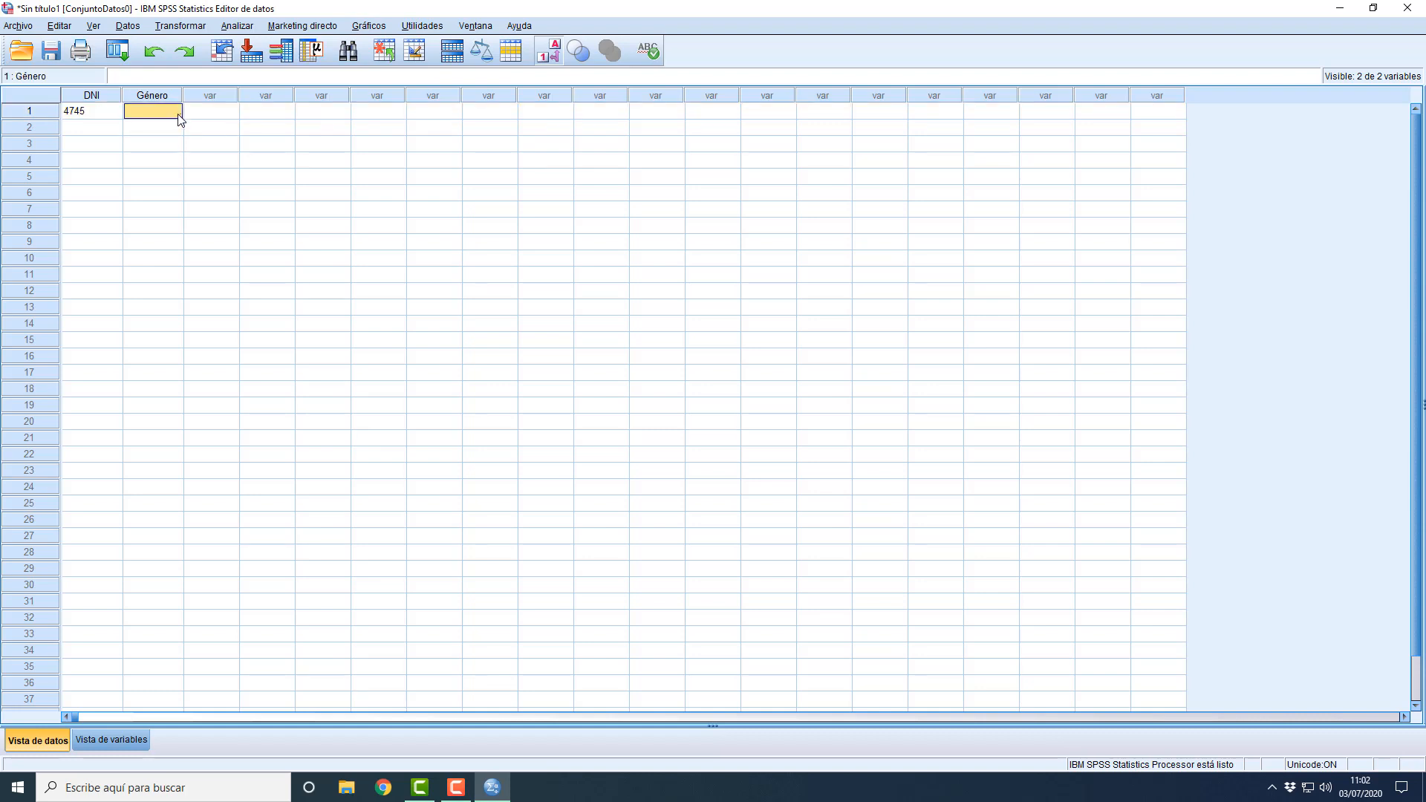
pyautogui.click(178, 115)
pyautogui.click(158, 128)
pyautogui.press('Return')
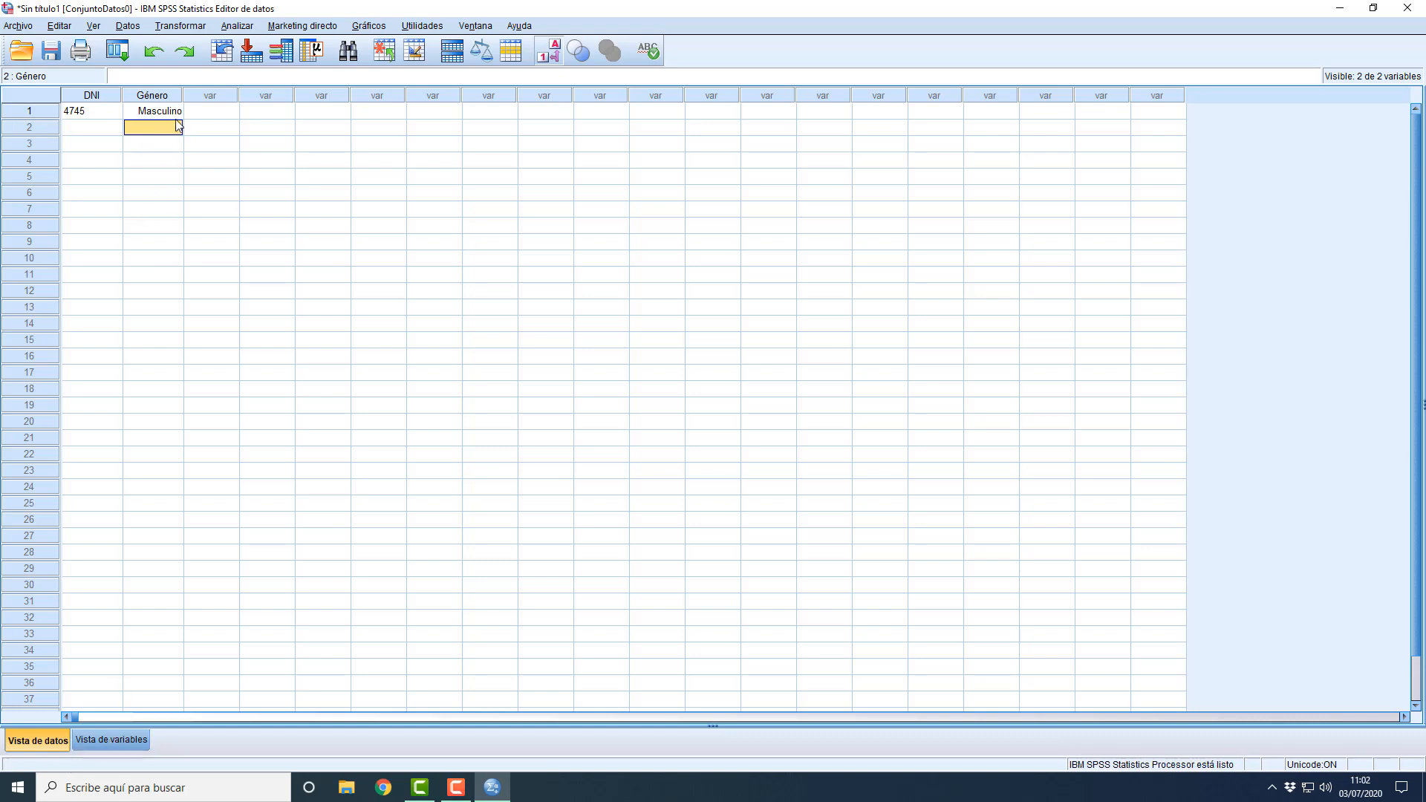
# Step: Change the first case's Género value to Femenino and return to the variable view
pyautogui.click(176, 111)
pyautogui.click(178, 112)
pyautogui.click(160, 141)
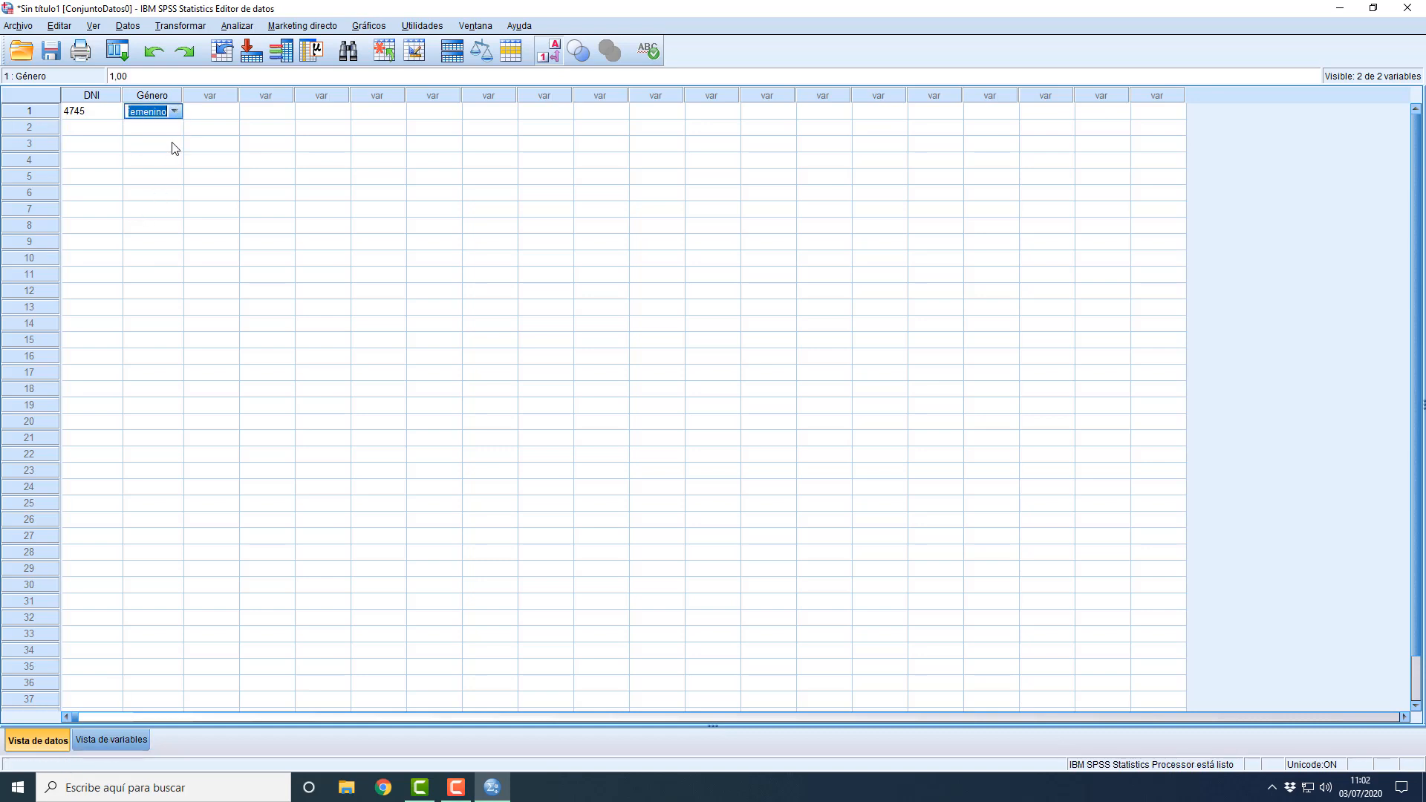
pyautogui.click(171, 145)
pyautogui.click(112, 739)
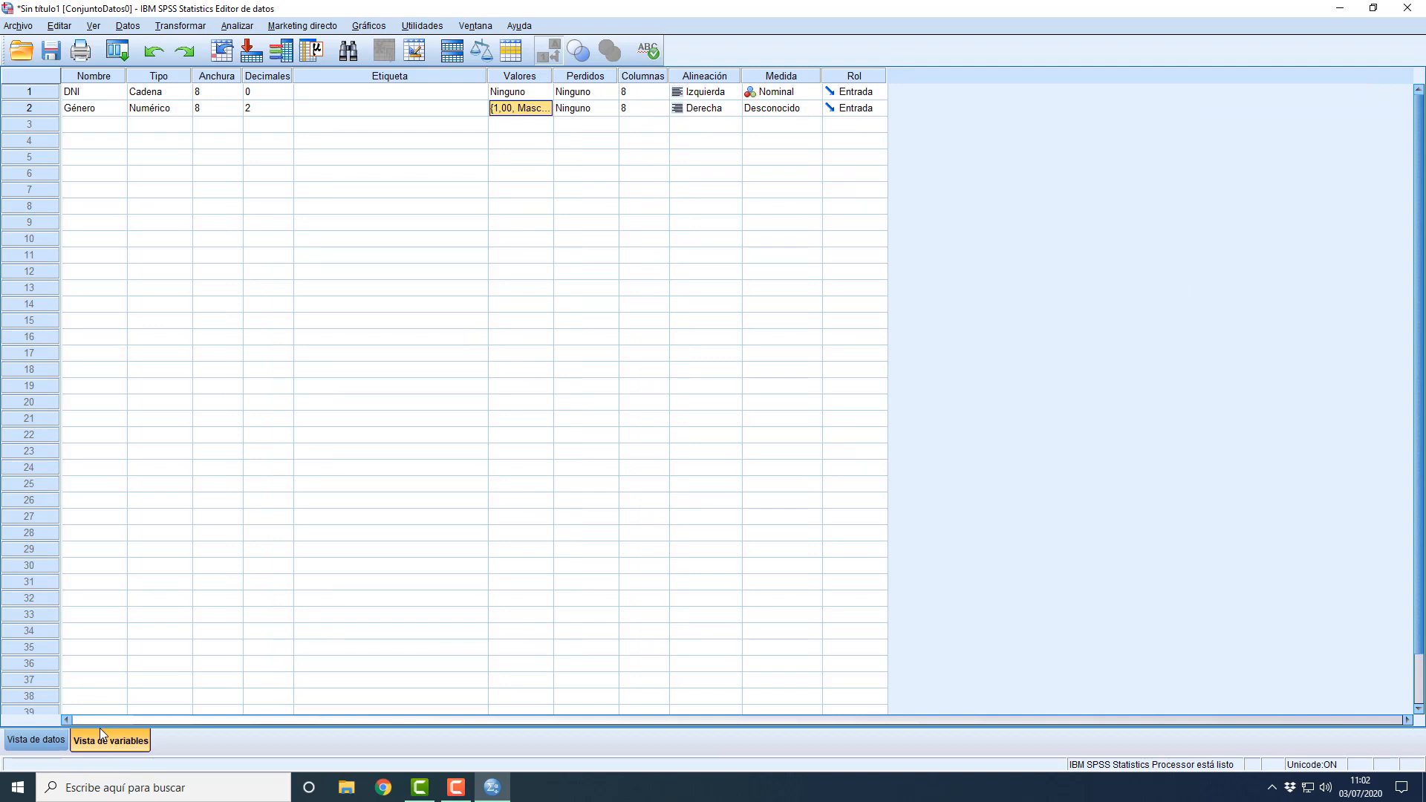
# Step: Add a third variable named s03 below Género
pyautogui.click(616, 158)
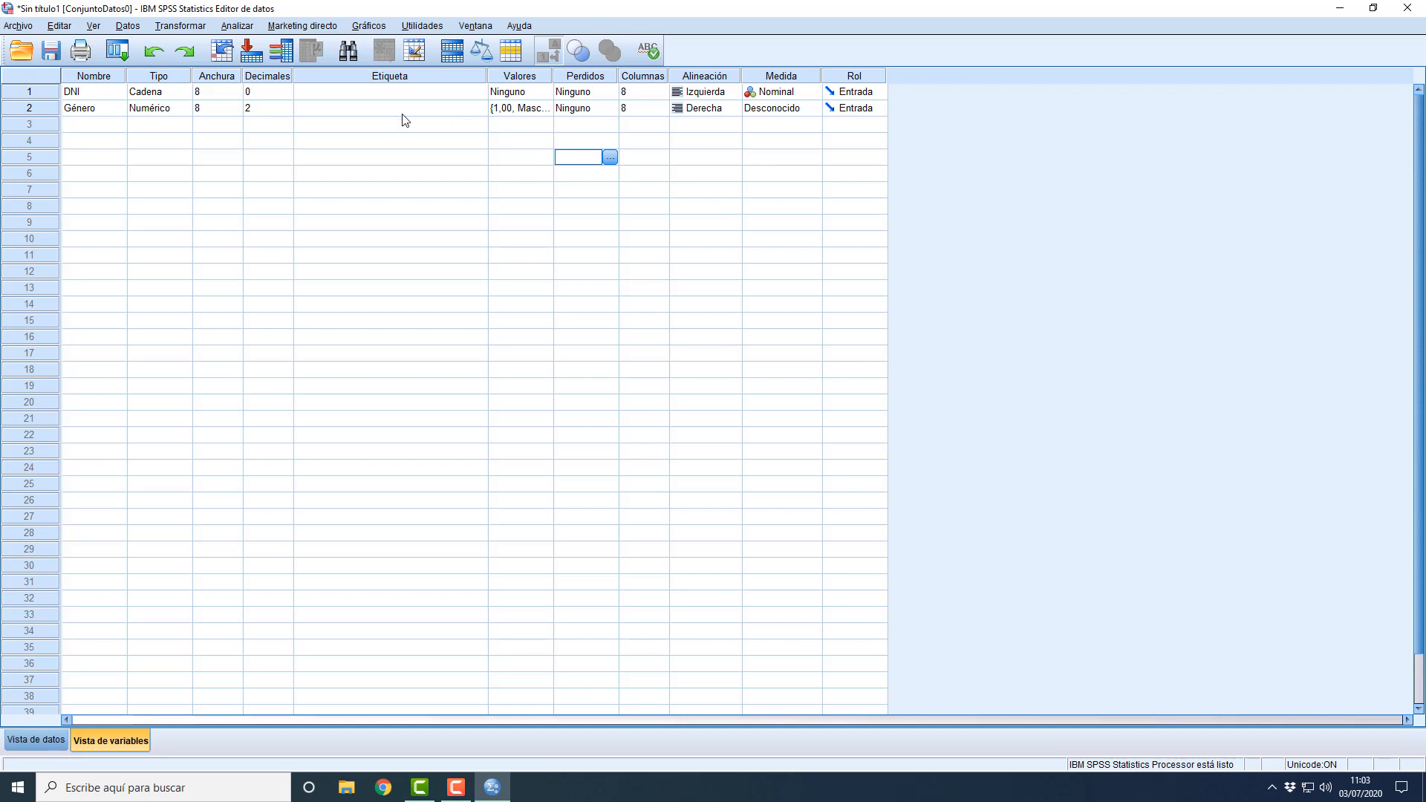
pyautogui.click(102, 127)
pyautogui.click(102, 128)
pyautogui.write('s03')
pyautogui.click(265, 125)
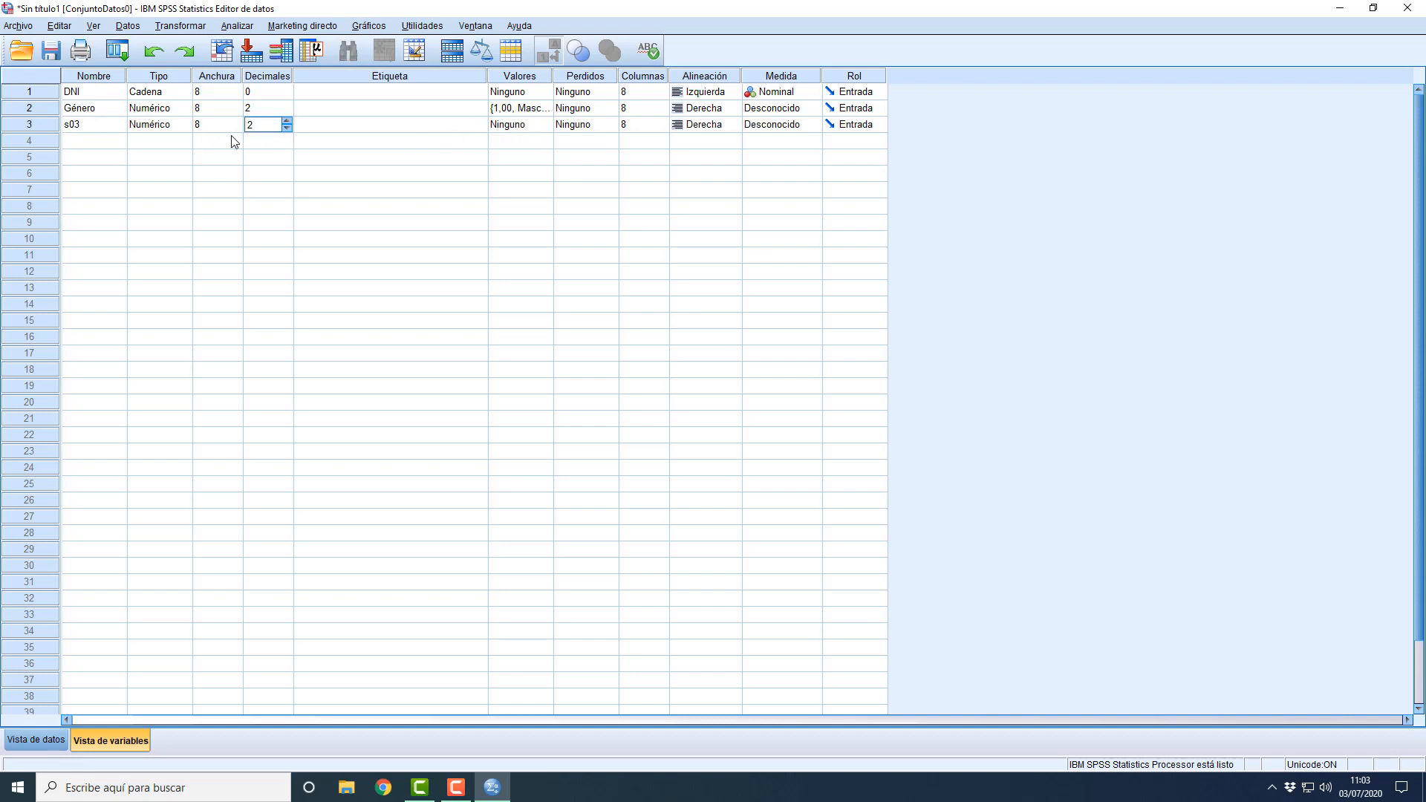
pyautogui.click(433, 128)
pyautogui.click(465, 170)
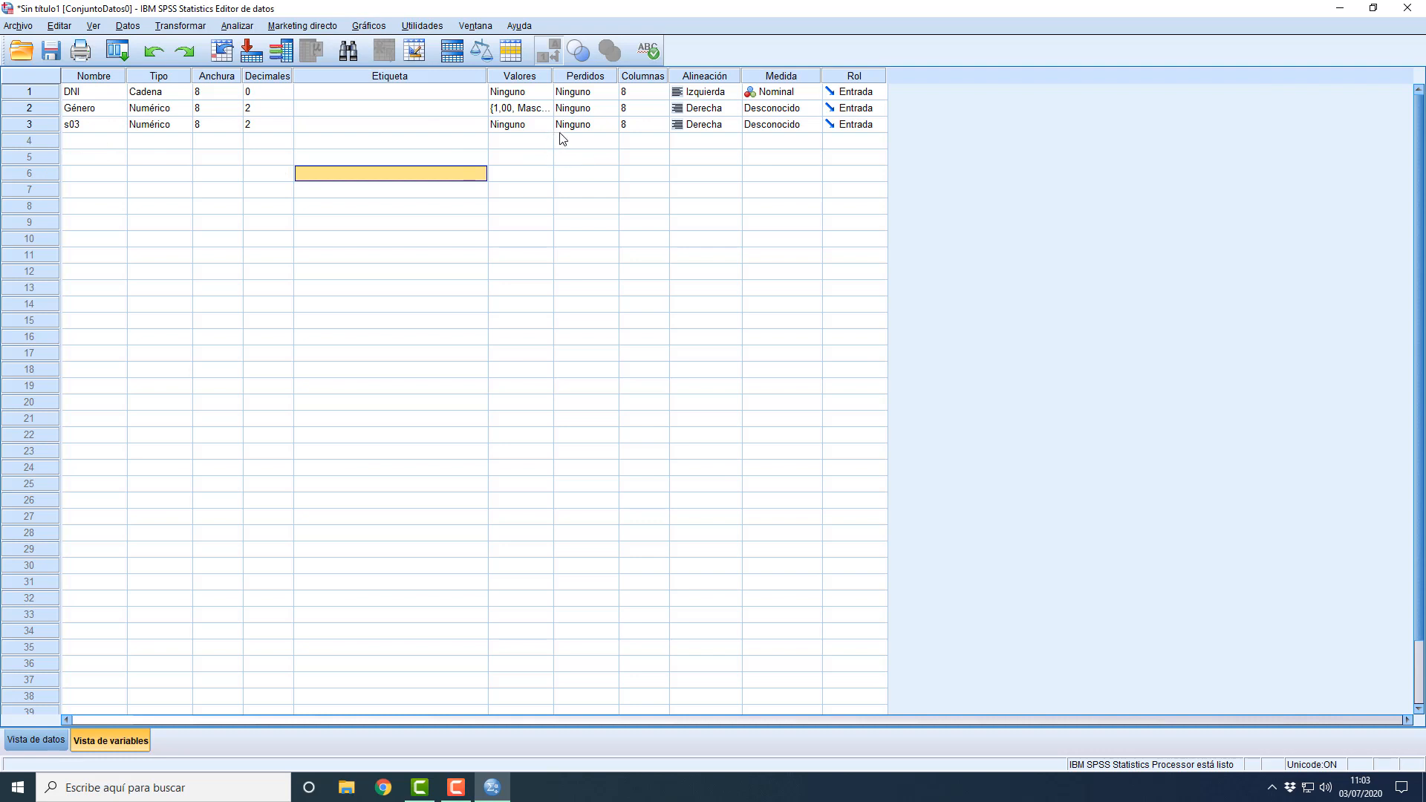
# Step: Open the missing values settings of s03 and try the range plus optional discrete value option
pyautogui.click(614, 130)
pyautogui.click(609, 125)
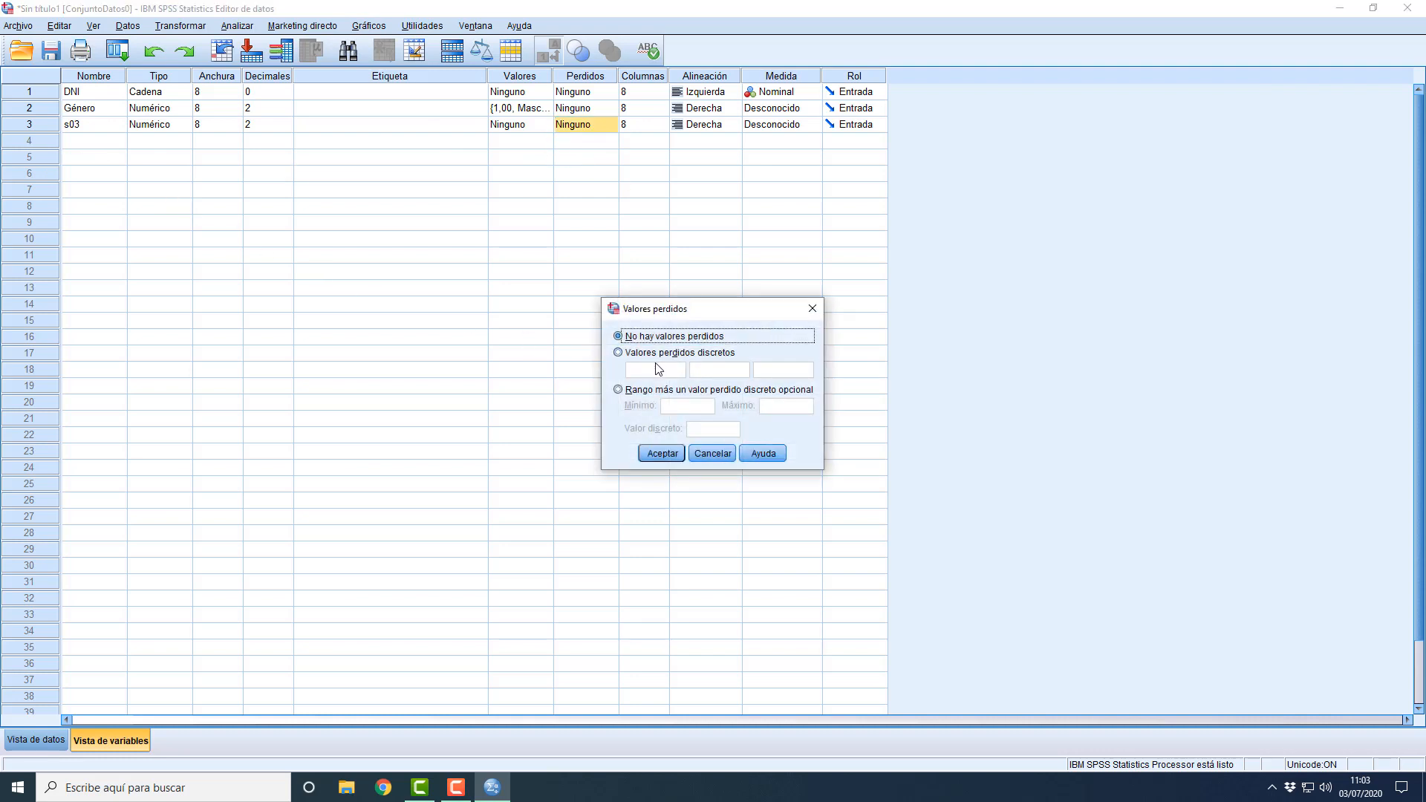
pyautogui.click(619, 390)
pyautogui.click(711, 428)
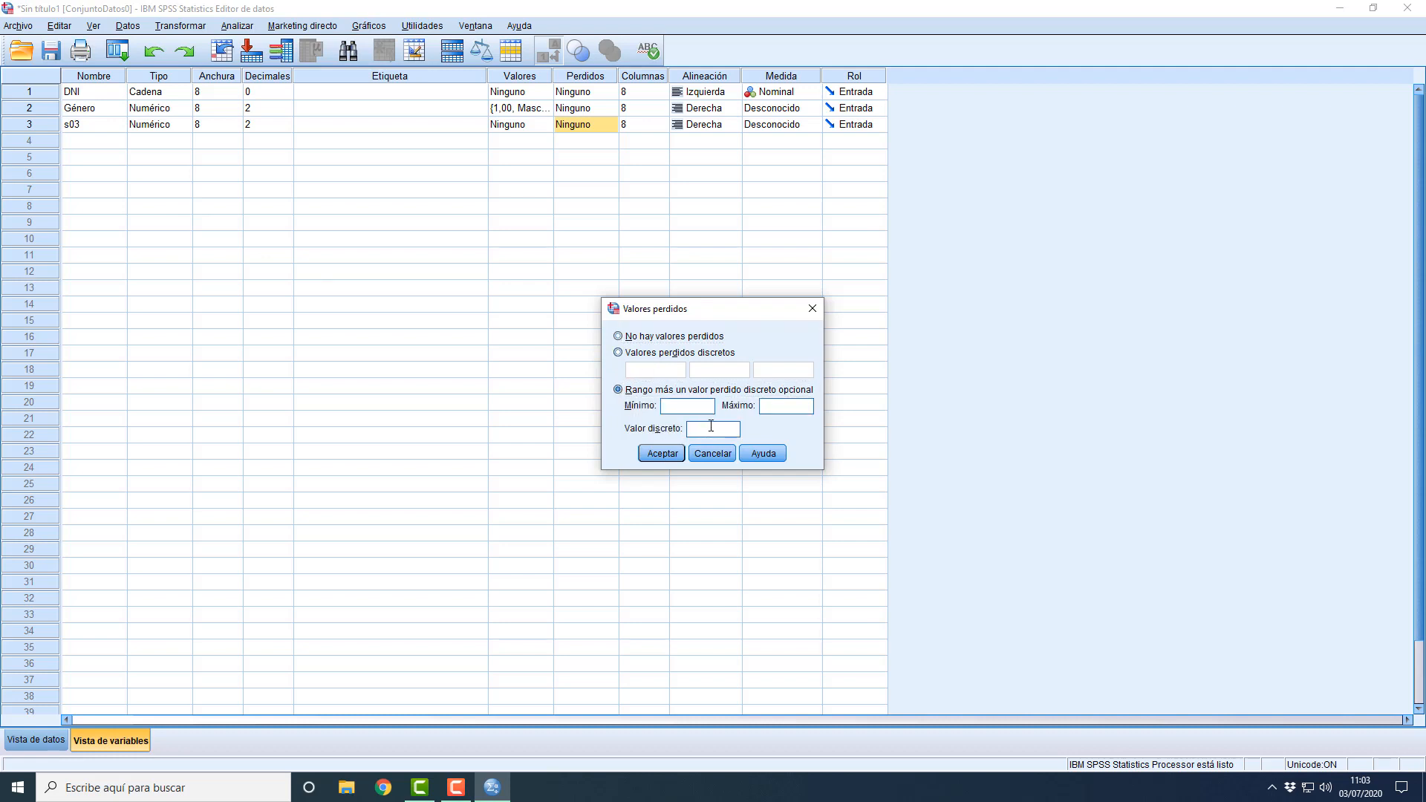
# Step: Define 98 and 99 as discrete missing values for variable s03
pyautogui.click(631, 354)
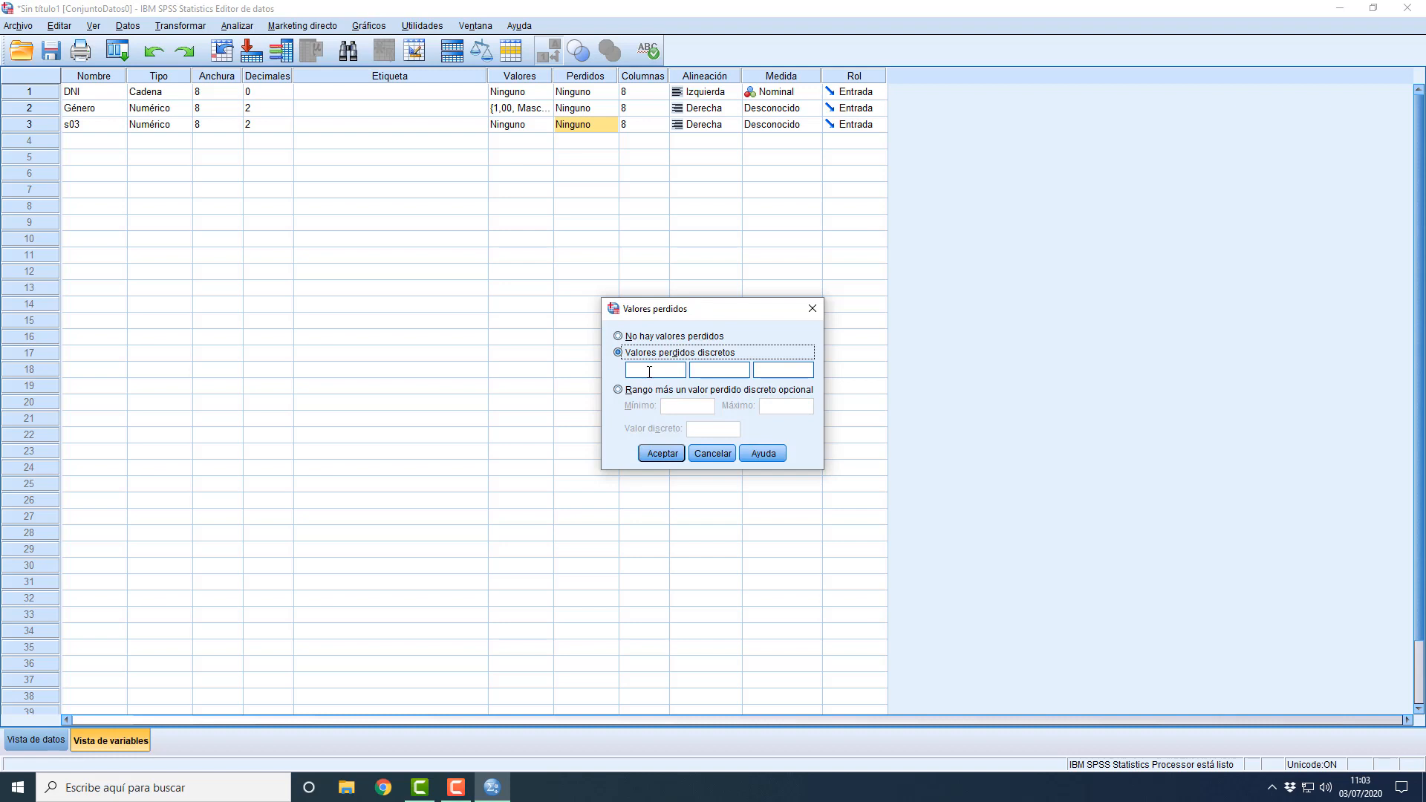
pyautogui.click(649, 371)
pyautogui.click(716, 374)
pyautogui.write('98')
pyautogui.write('99')
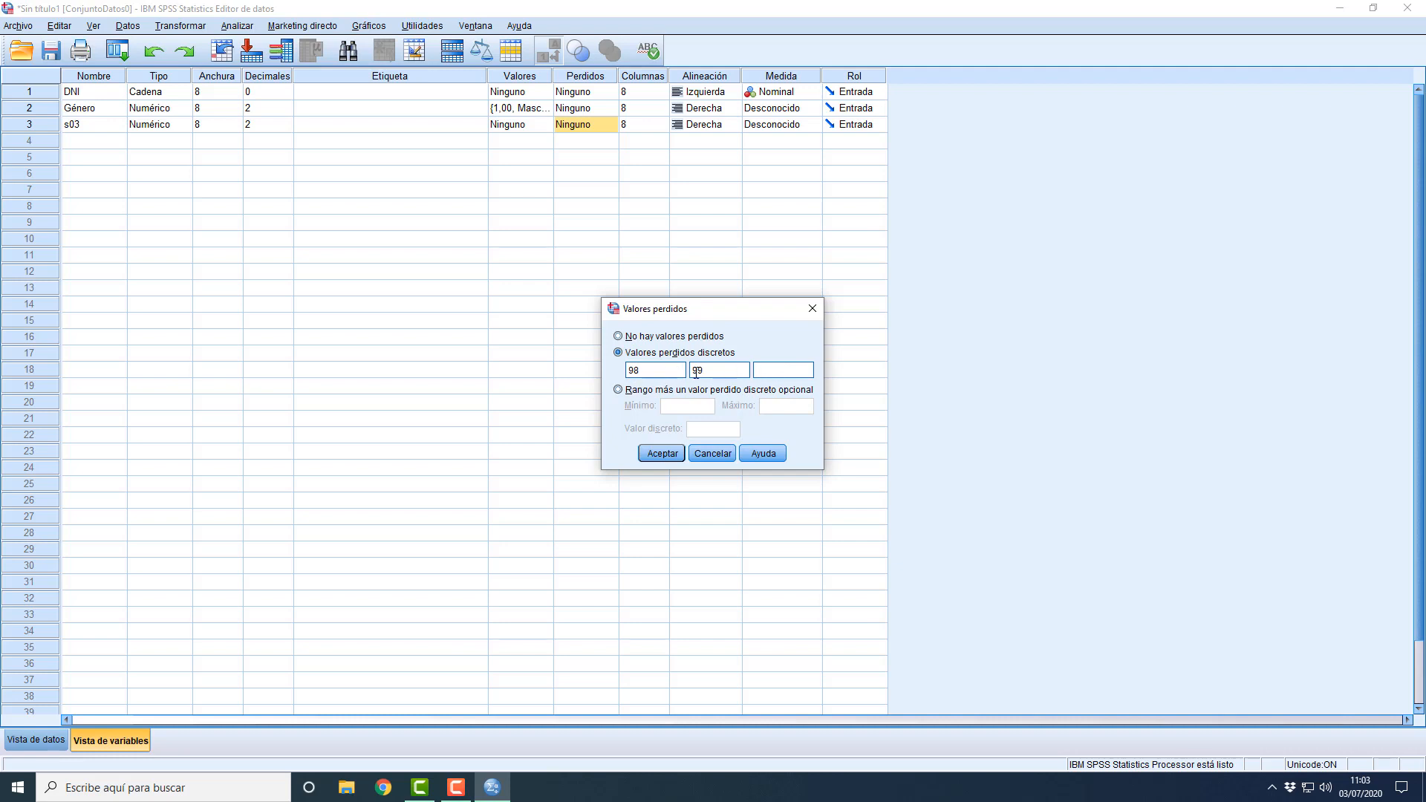
pyautogui.doubleClick(636, 371)
pyautogui.doubleClick(697, 371)
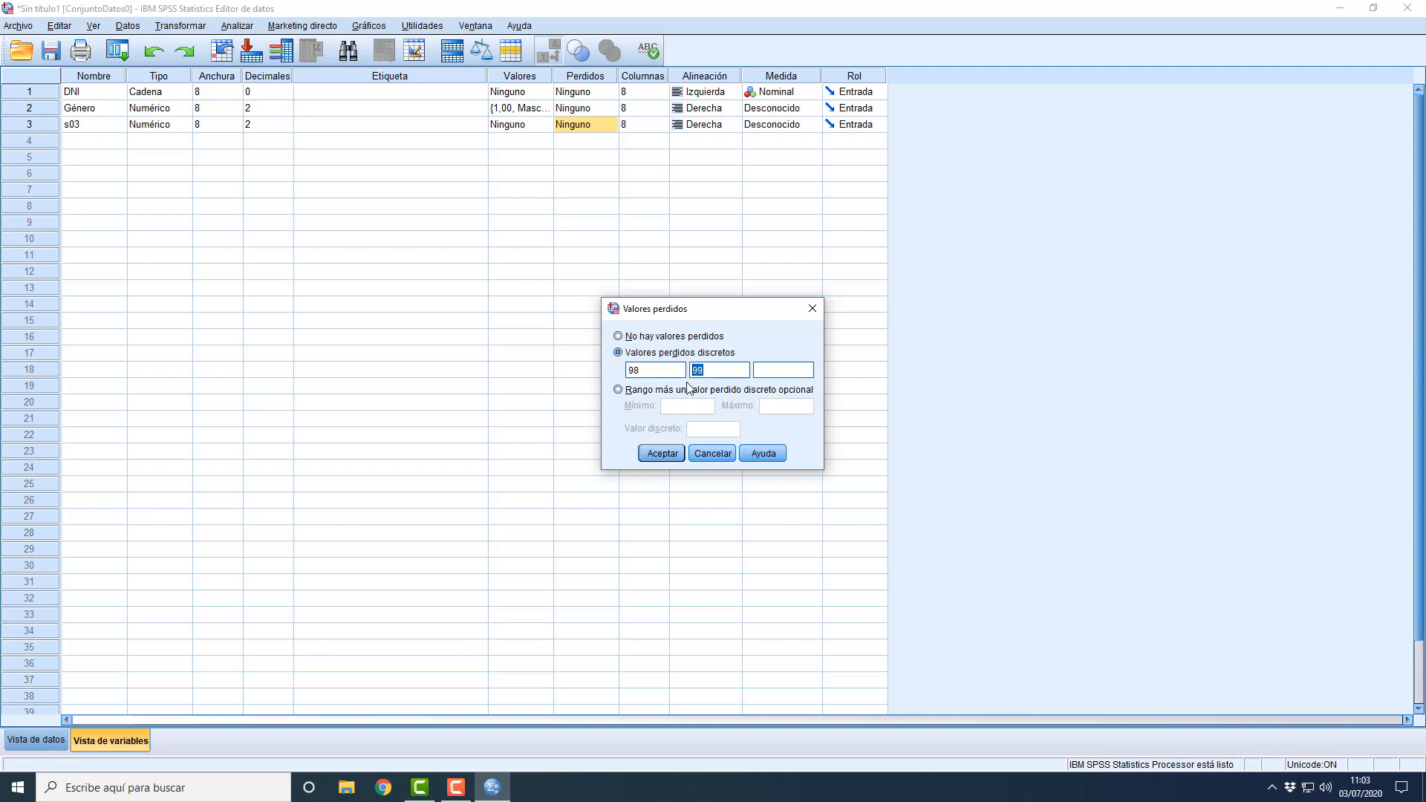
pyautogui.click(662, 453)
pyautogui.click(611, 175)
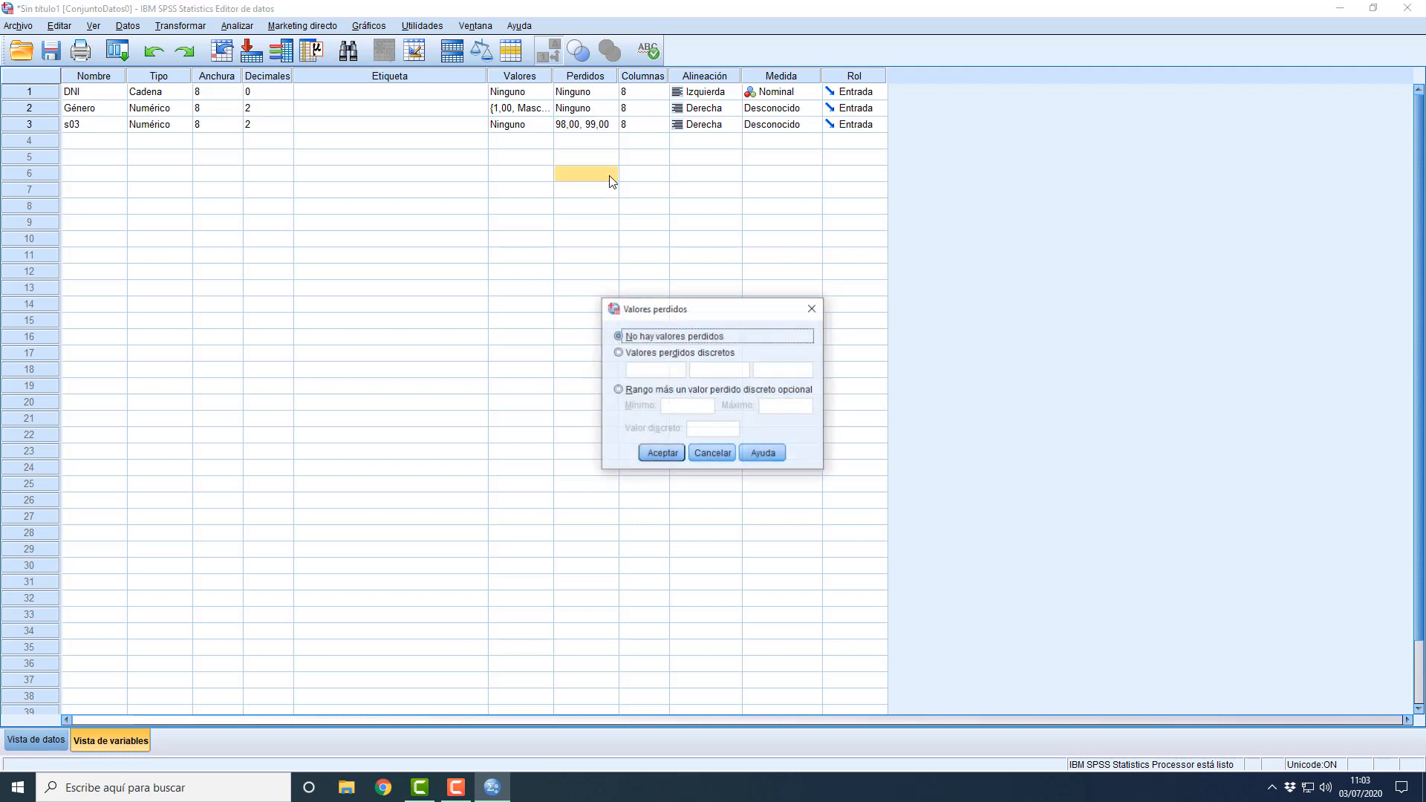
pyautogui.click(810, 309)
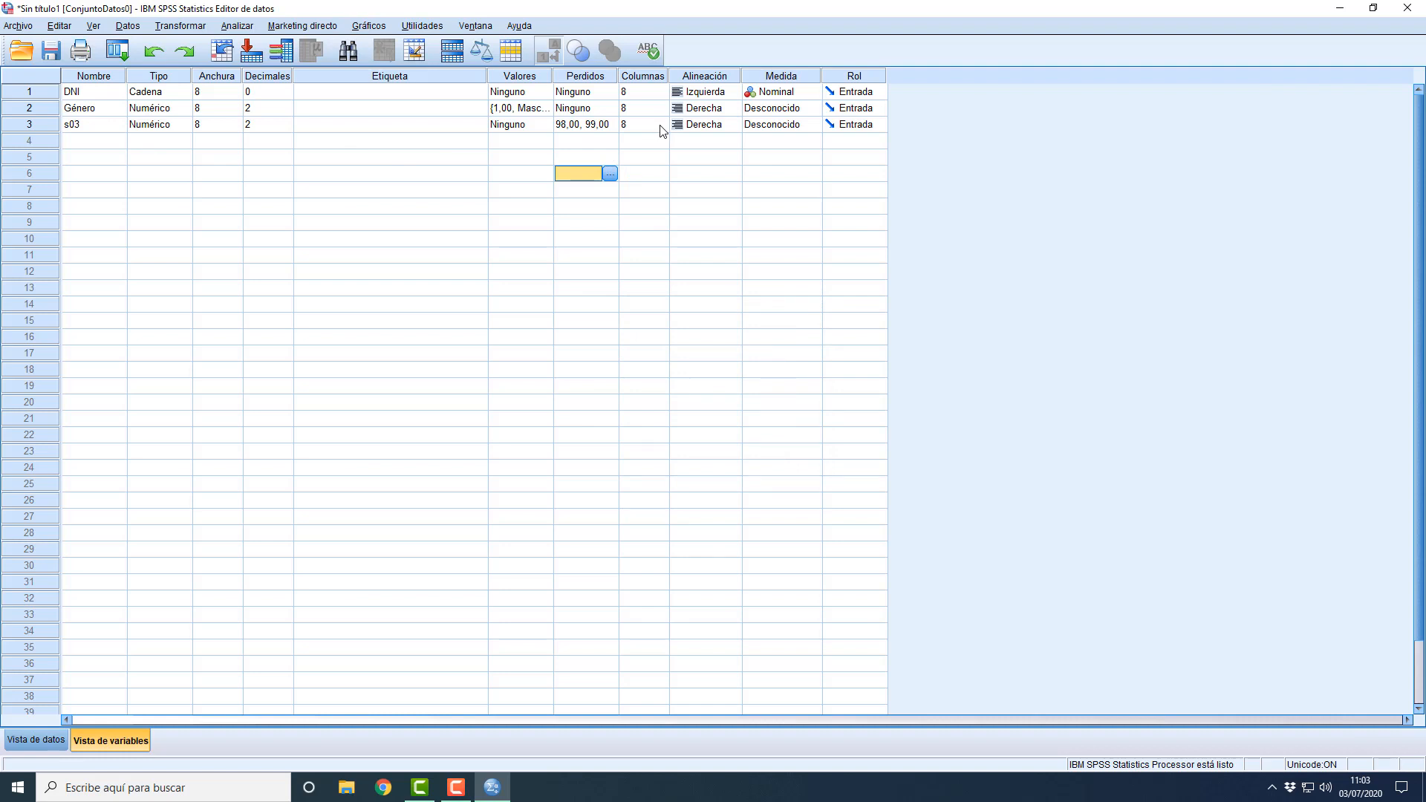
# Step: Delete the s03 variable from the variable list
pyautogui.click(47, 124)
pyautogui.rightClick(46, 124)
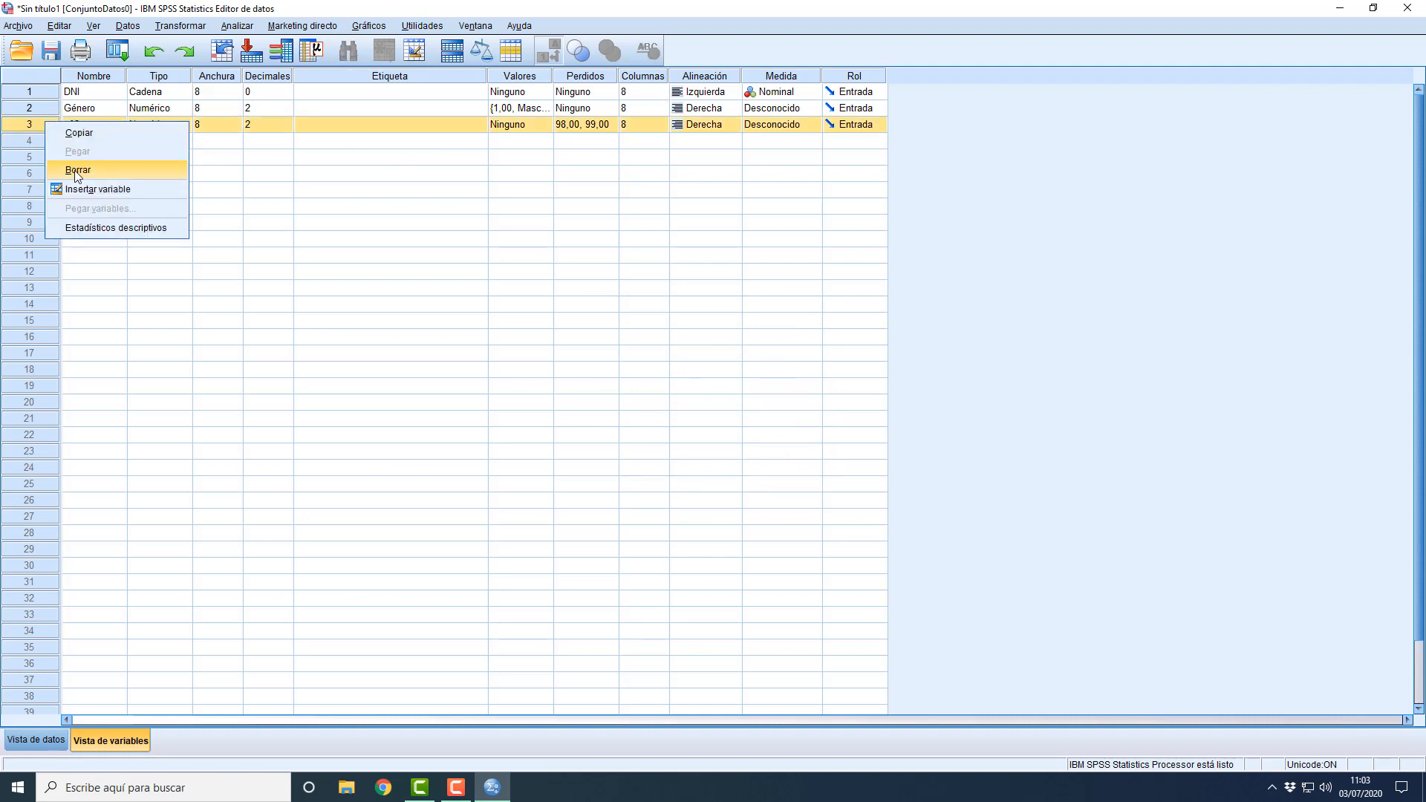
pyautogui.click(81, 170)
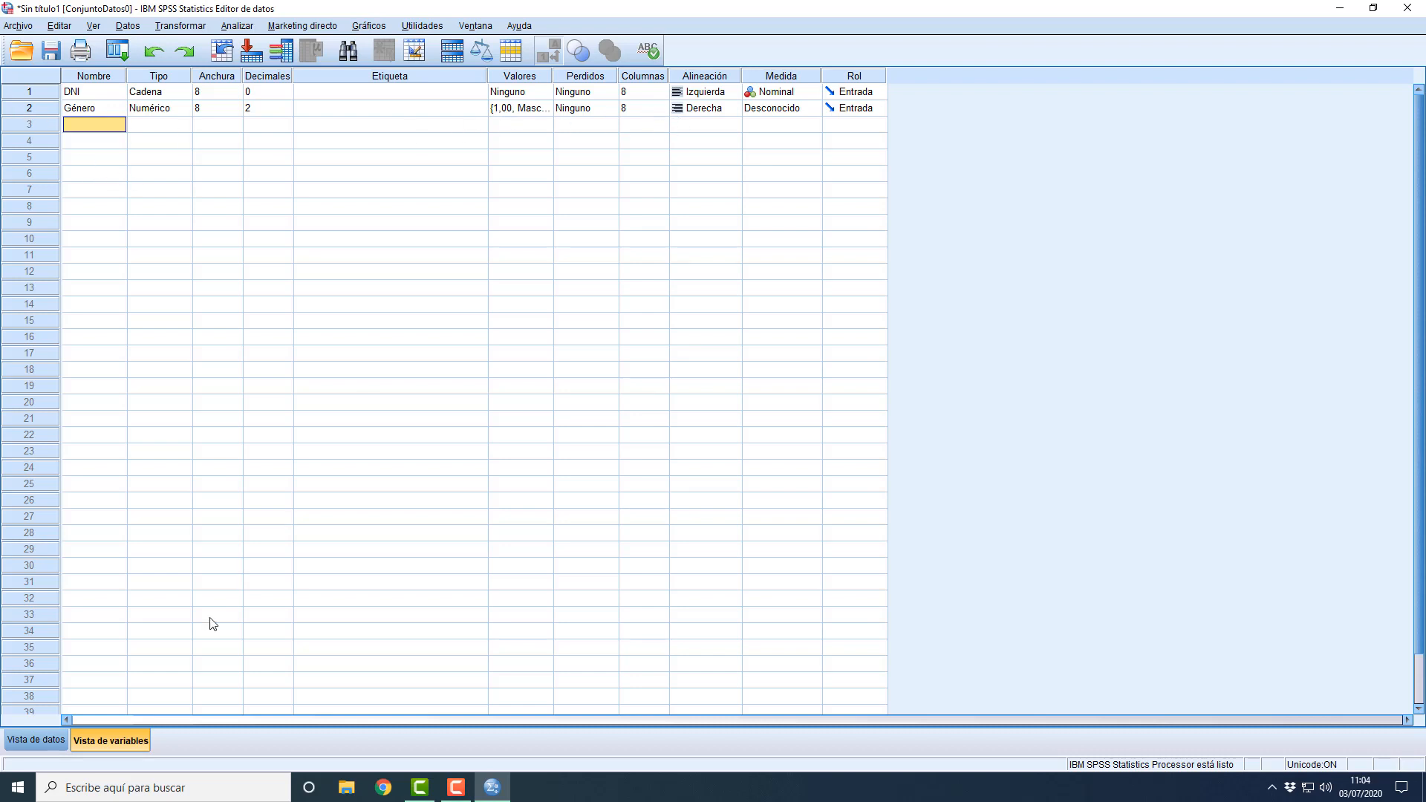
# Step: Narrow the Género column to 7 in the data view and check its column width in the variable properties
pyautogui.click(37, 739)
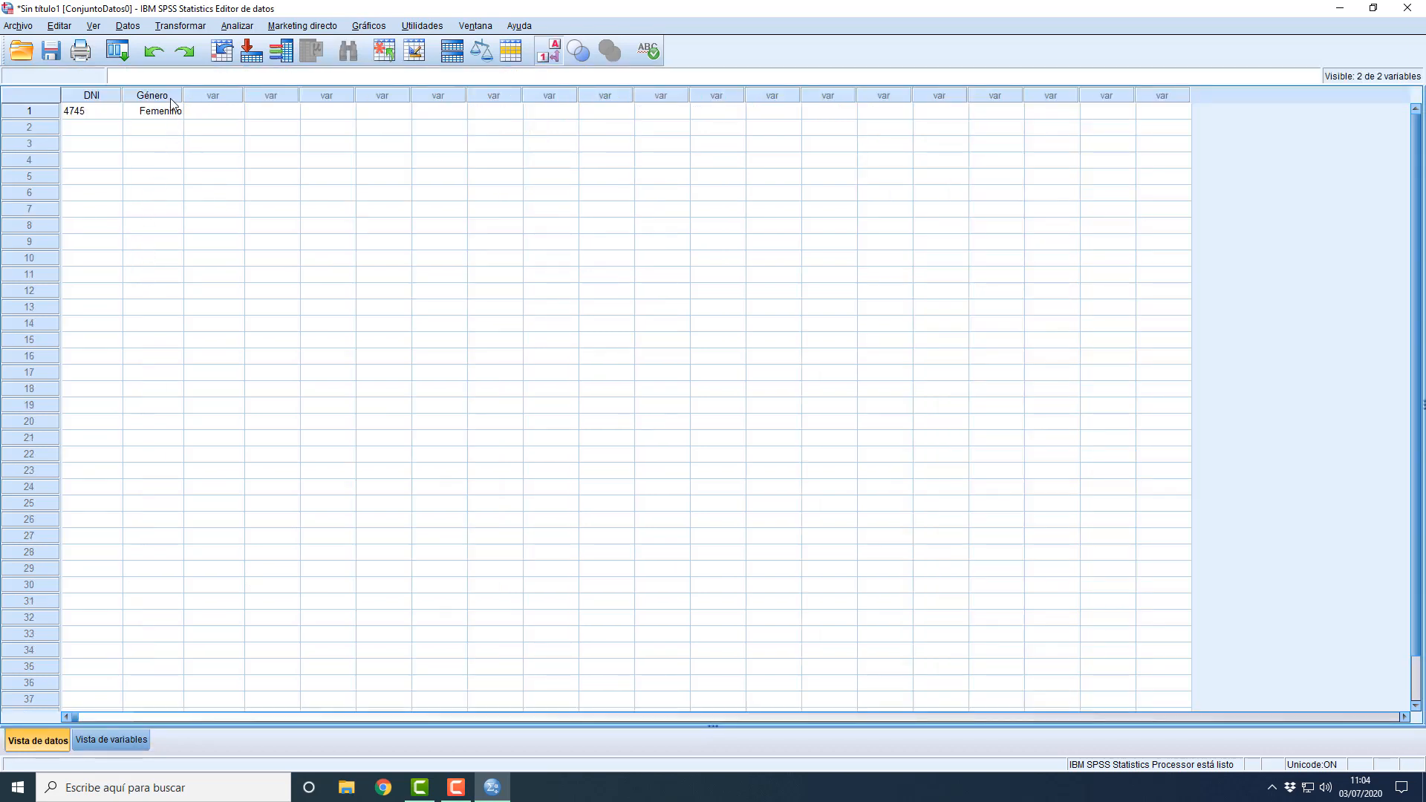
pyautogui.moveTo(185, 92)
pyautogui.mouseDown()
pyautogui.moveTo(197, 94)
pyautogui.moveTo(177, 92)
pyautogui.mouseUp()
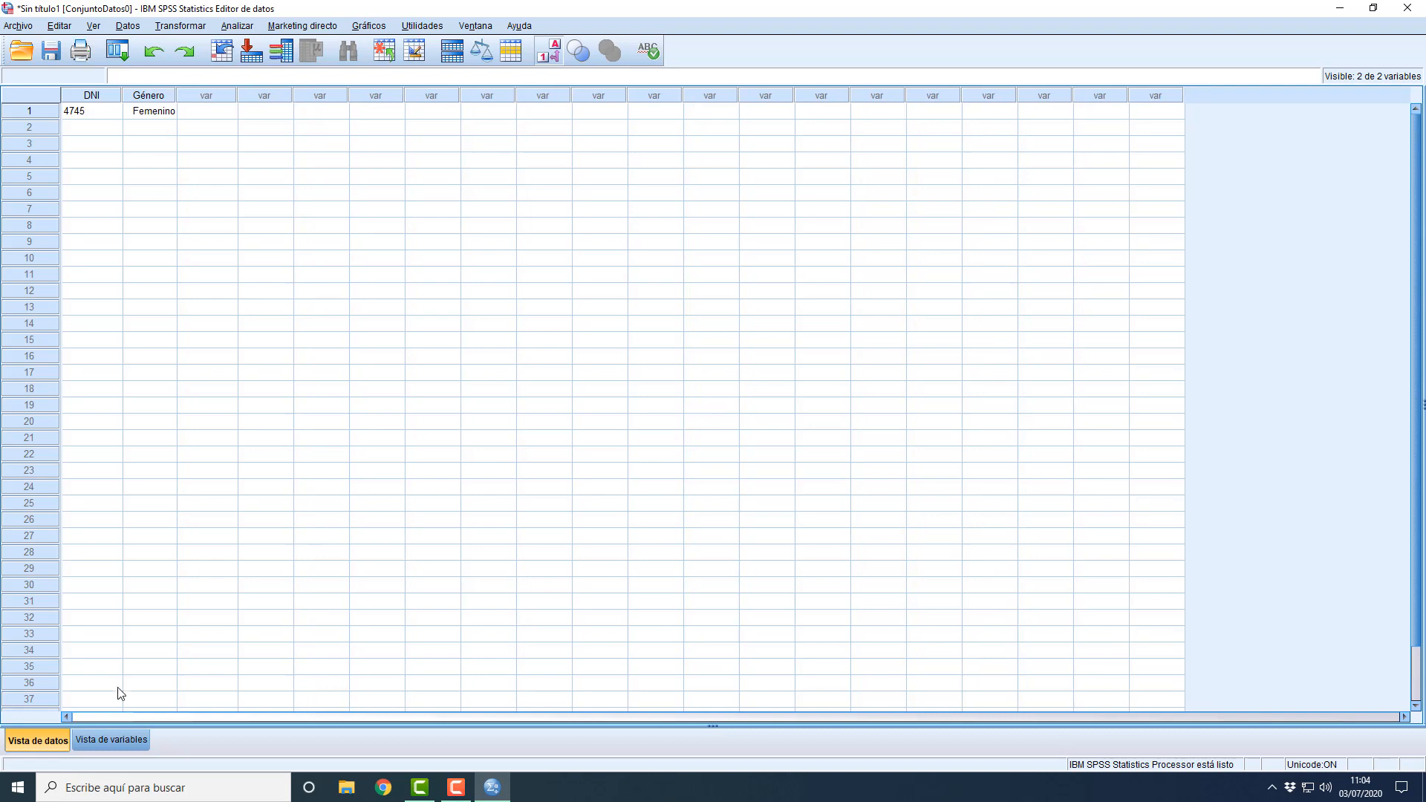
pyautogui.click(112, 740)
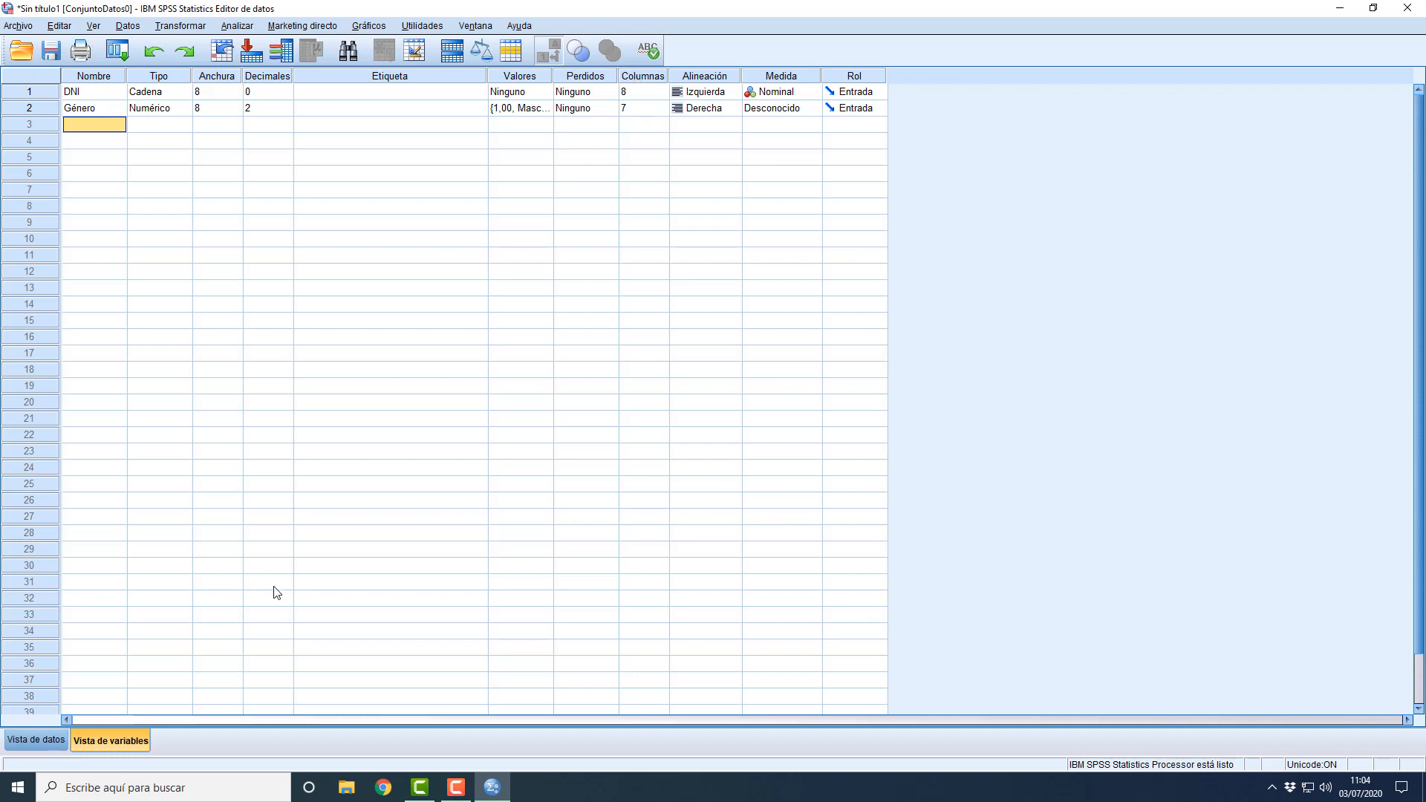
# Step: Widen the Género column to 20 in the data view and check the width in its variable properties
pyautogui.click(55, 741)
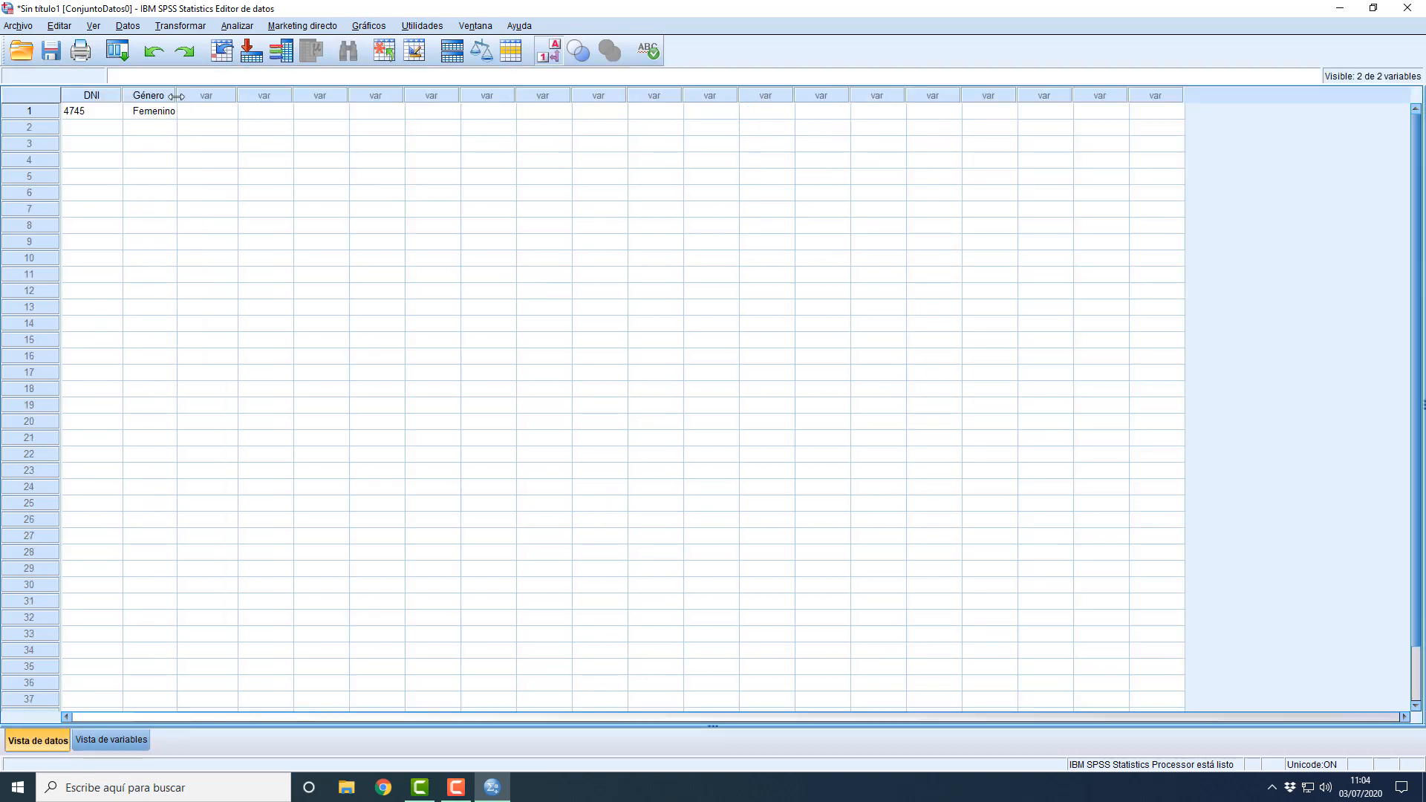
pyautogui.moveTo(176, 96); pyautogui.dragTo(263, 95)
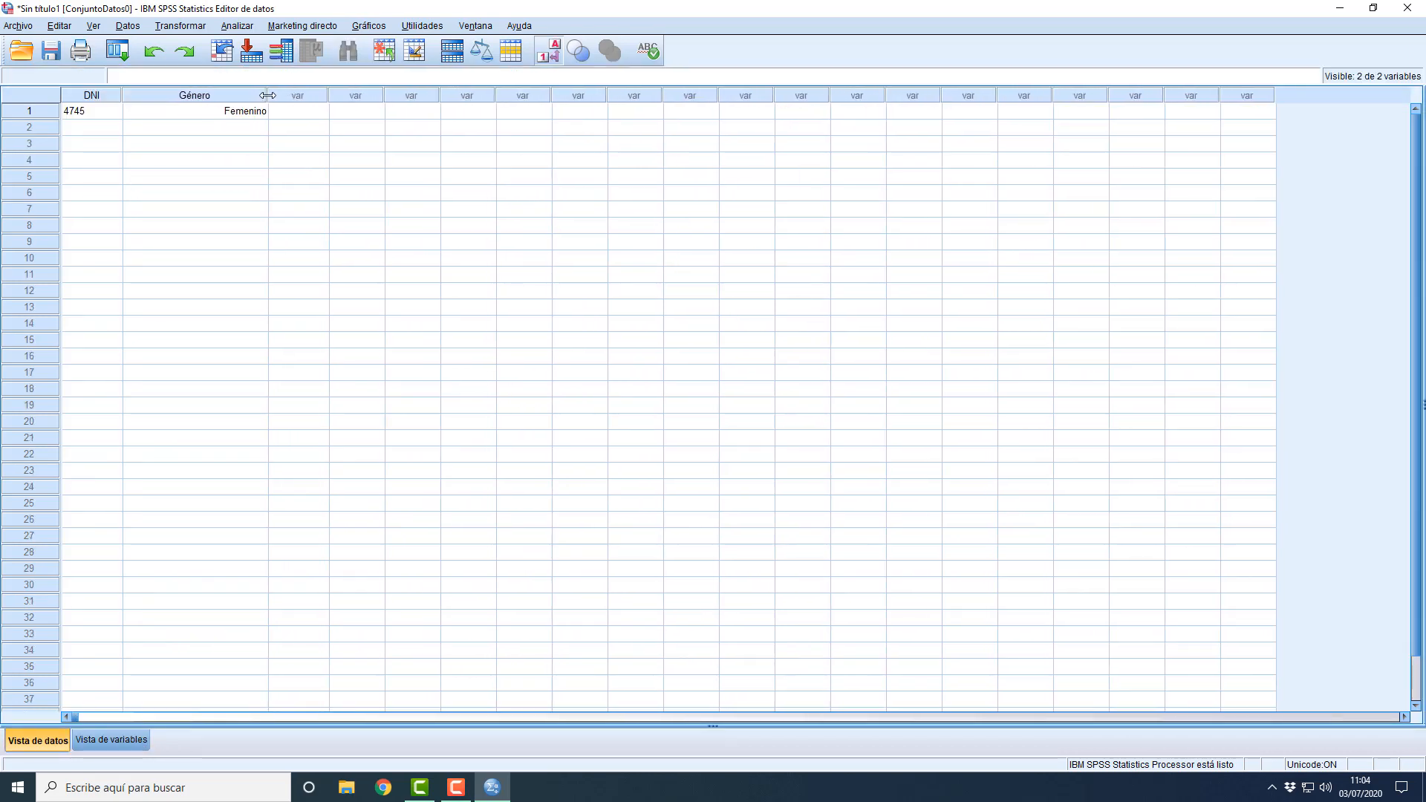
pyautogui.click(104, 740)
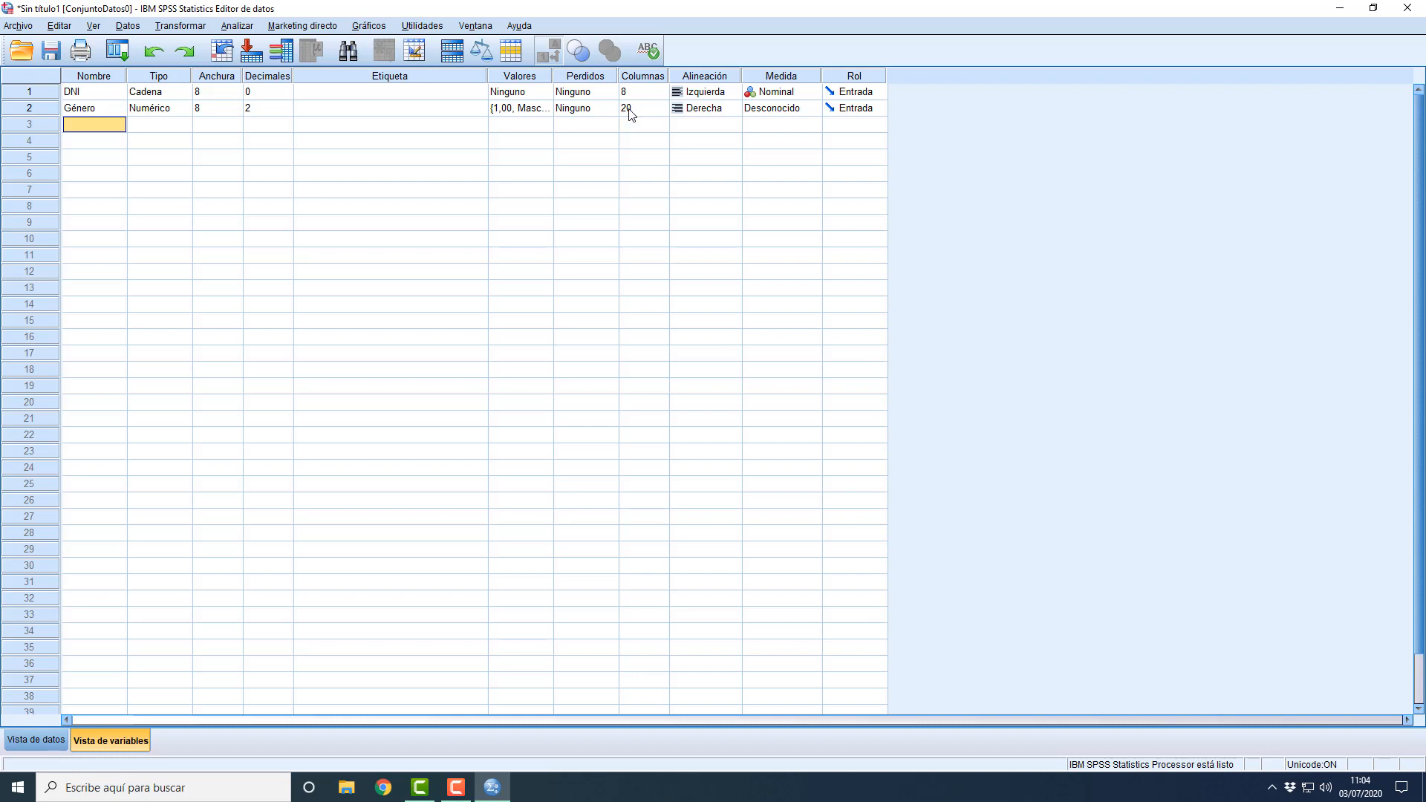
pyautogui.click(60, 741)
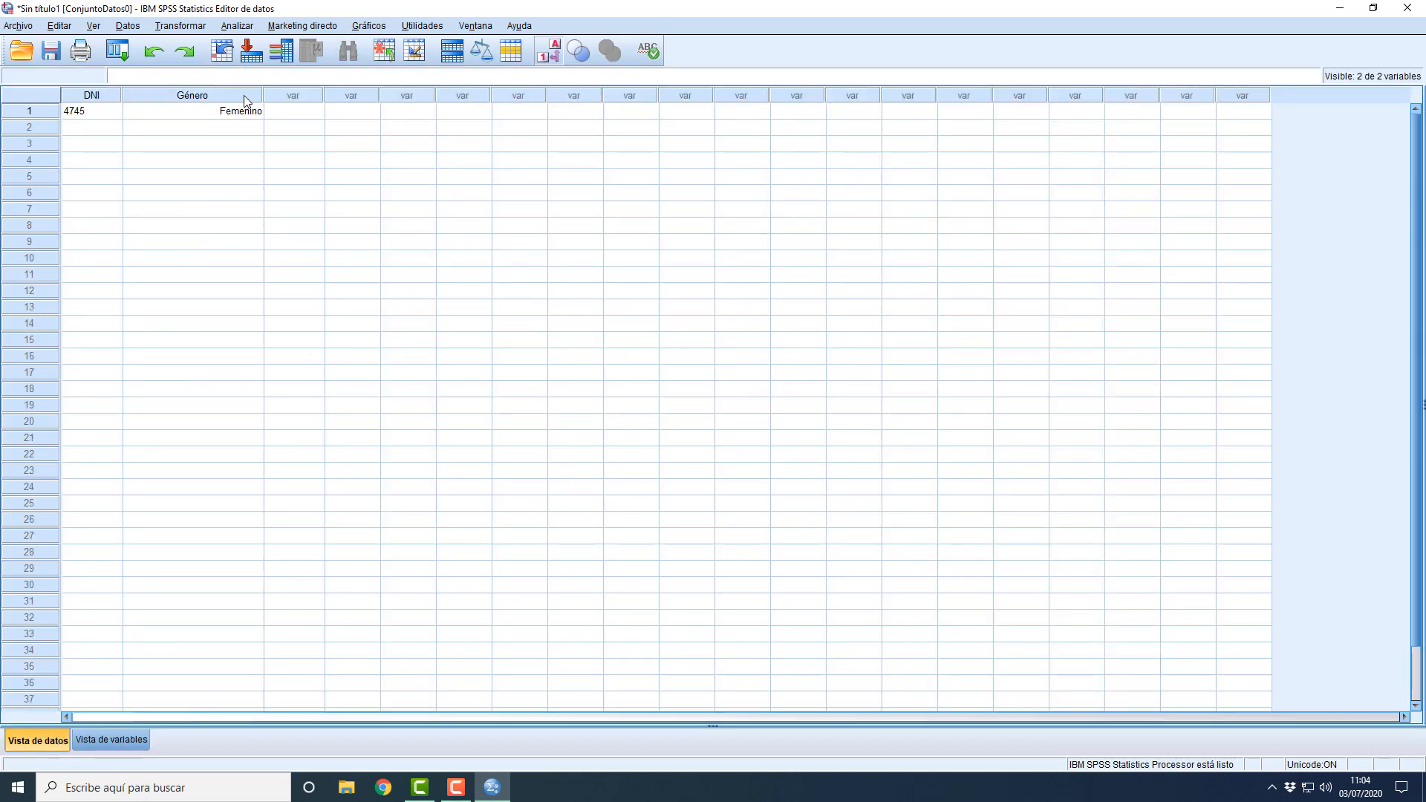
# Step: Set the alignment of the DNI variable to Centrado and check the effect in the data view
pyautogui.click(110, 741)
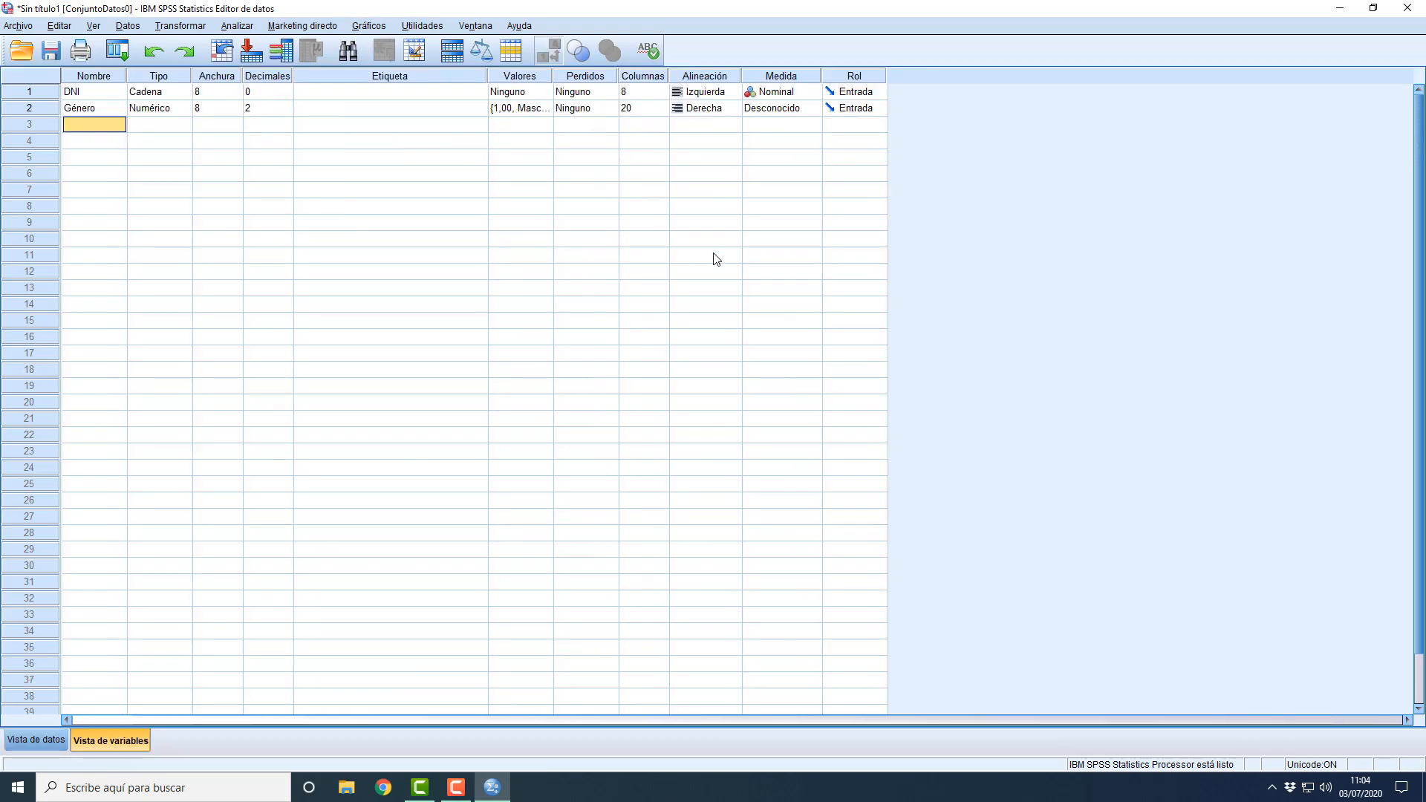
pyautogui.click(720, 77)
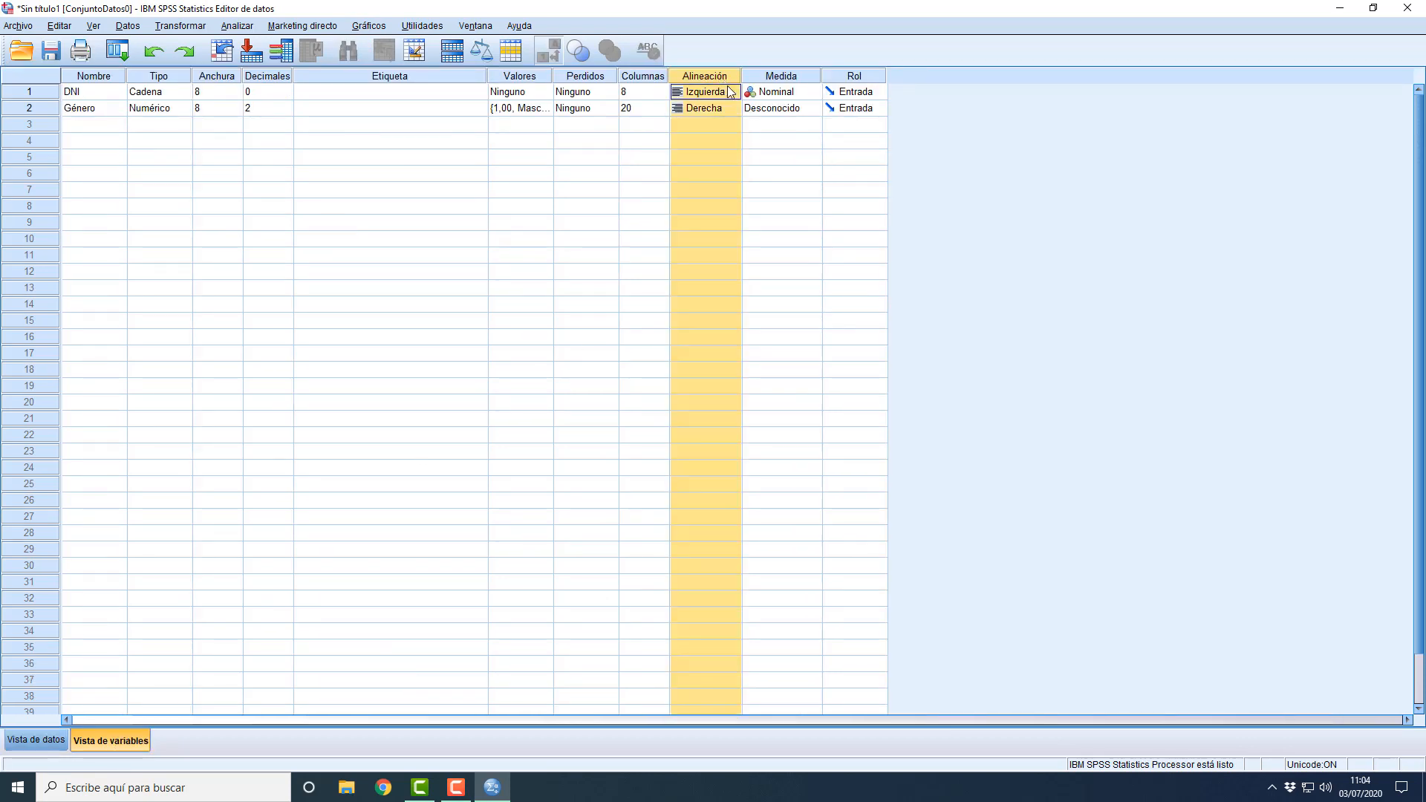
pyautogui.click(733, 95)
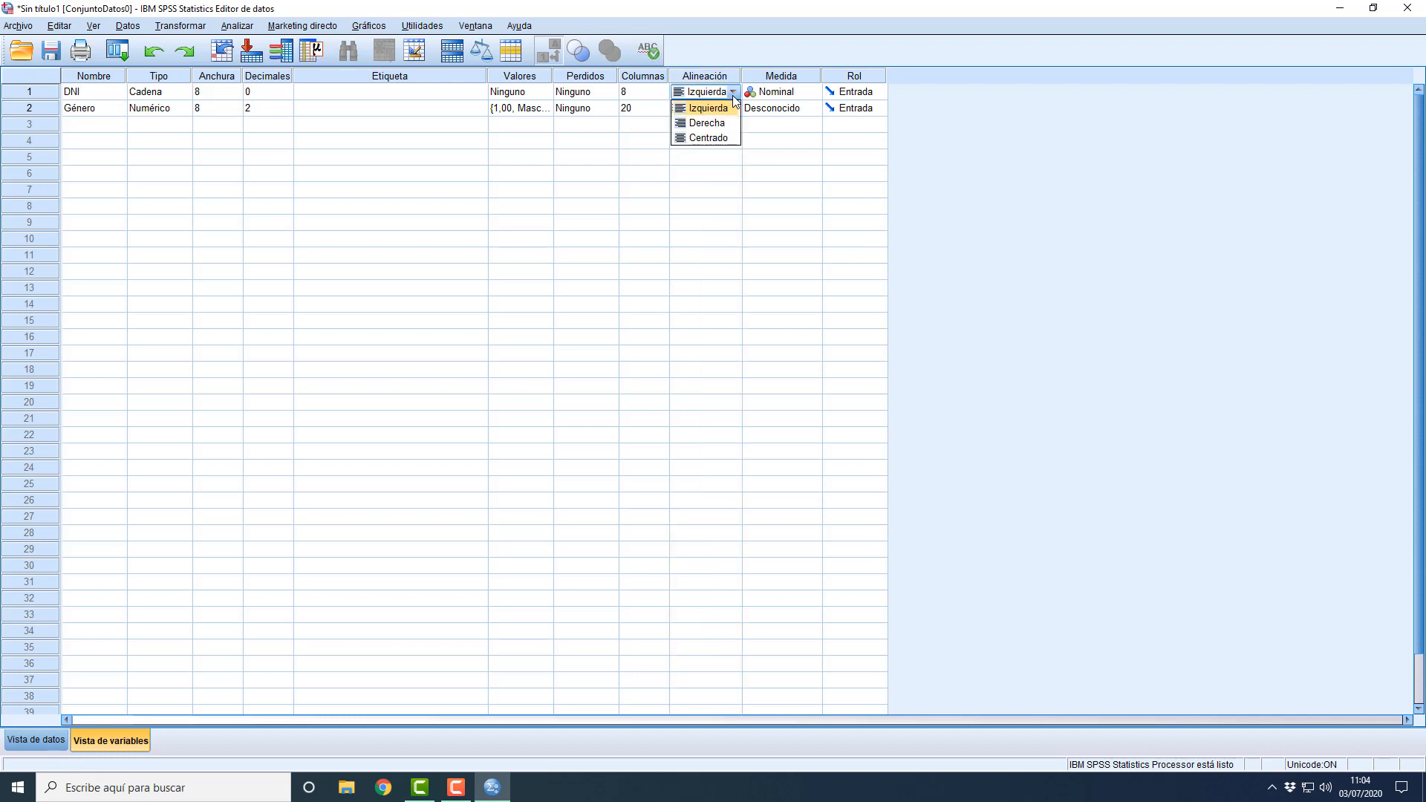
pyautogui.click(720, 138)
pyautogui.click(722, 145)
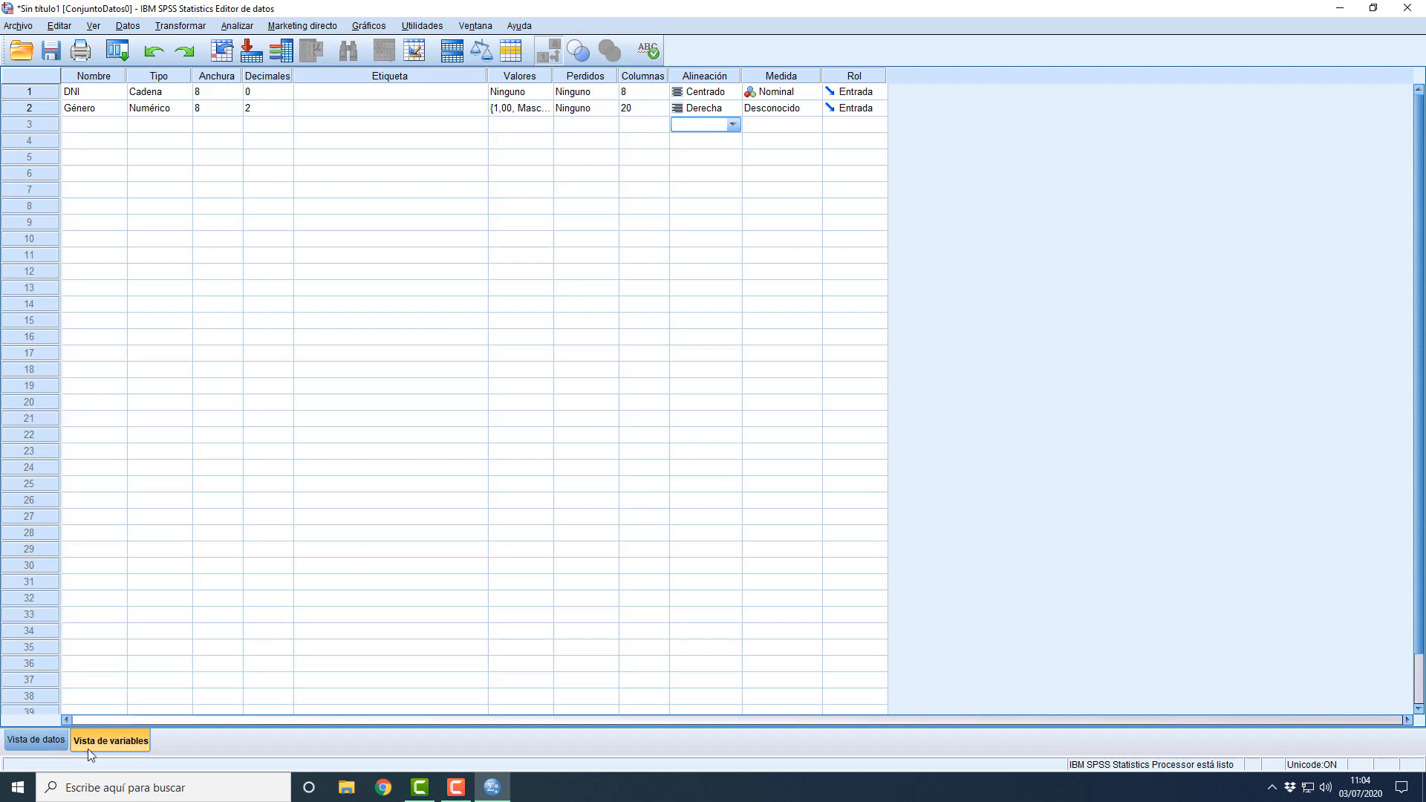
pyautogui.click(37, 741)
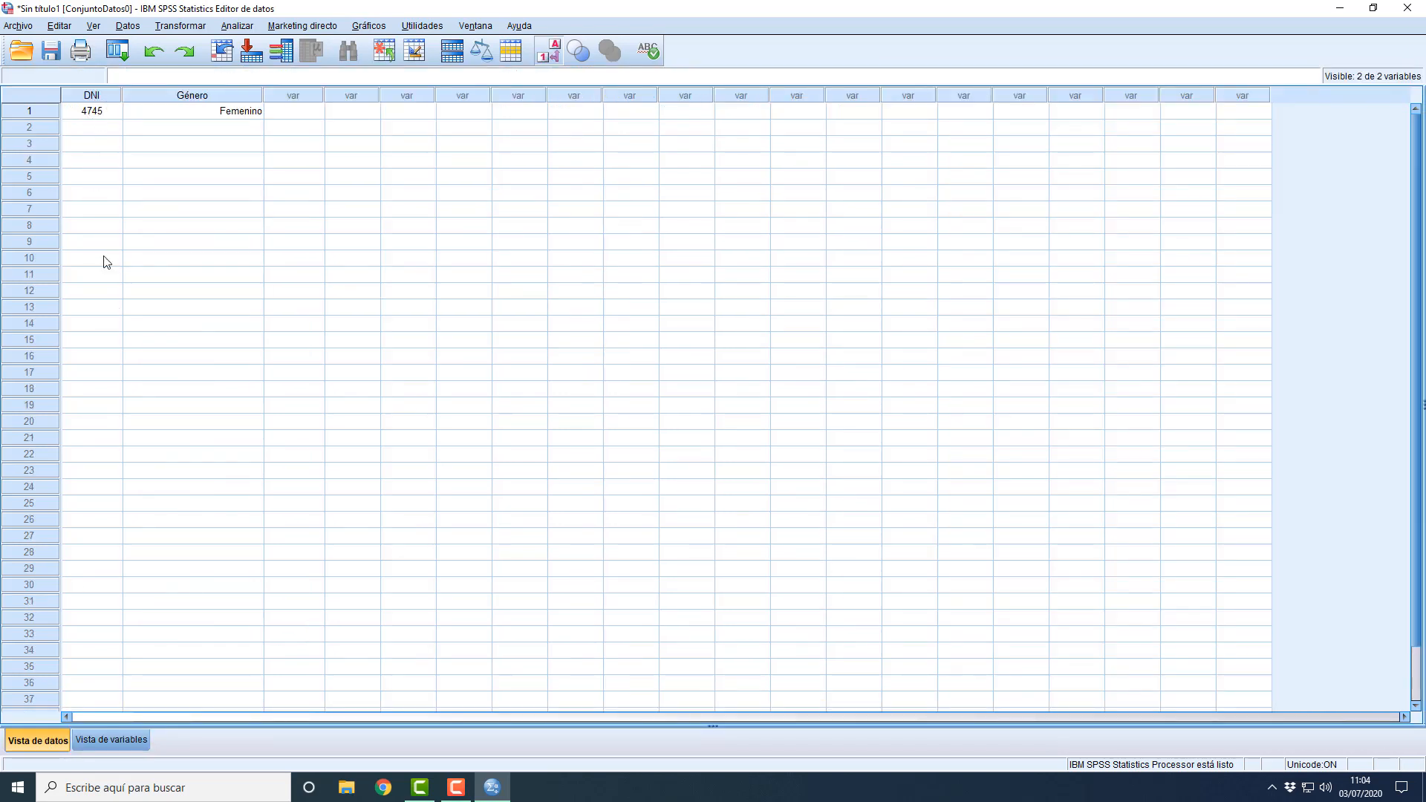
# Step: Set the measurement level to Nominal for both the DNI and Género variables
pyautogui.click(115, 739)
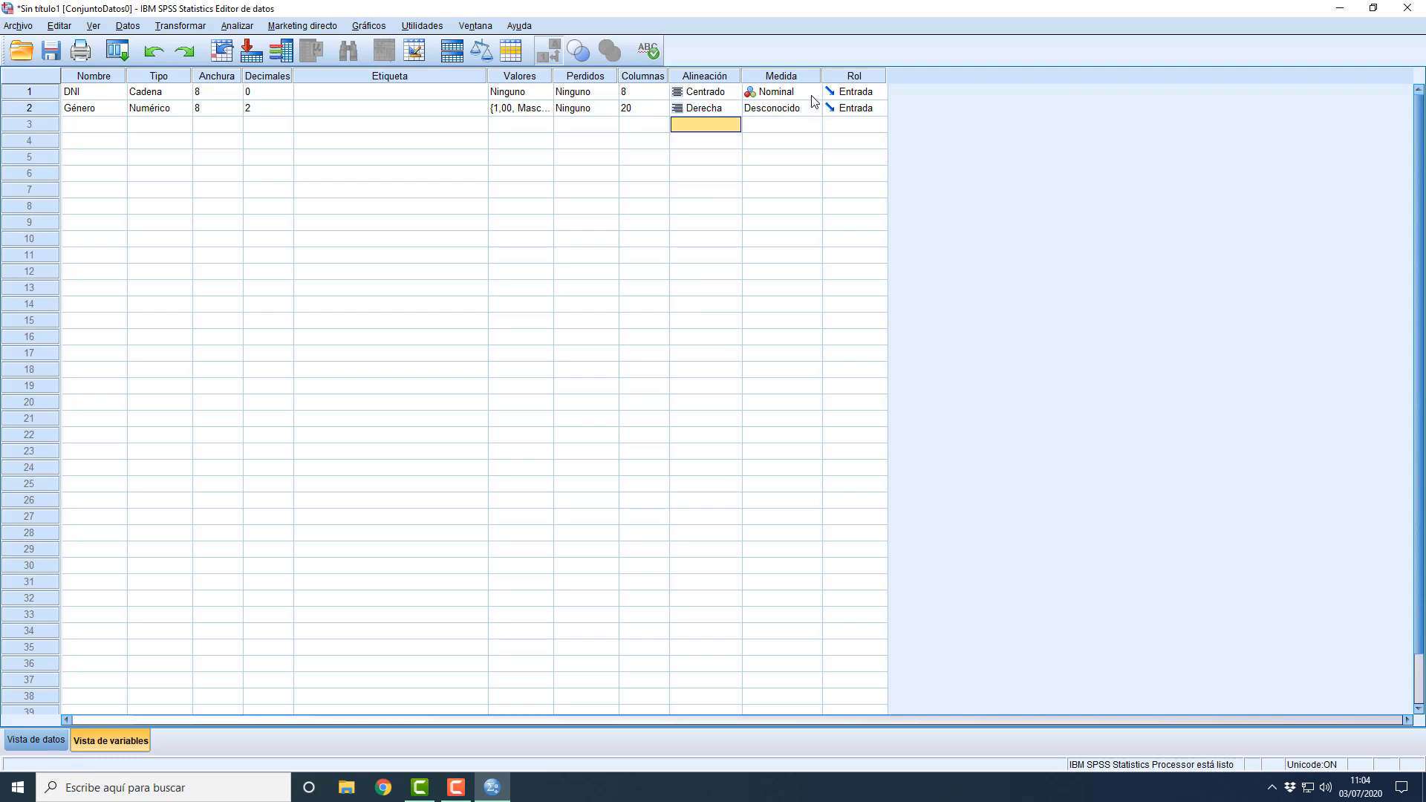
pyautogui.click(798, 78)
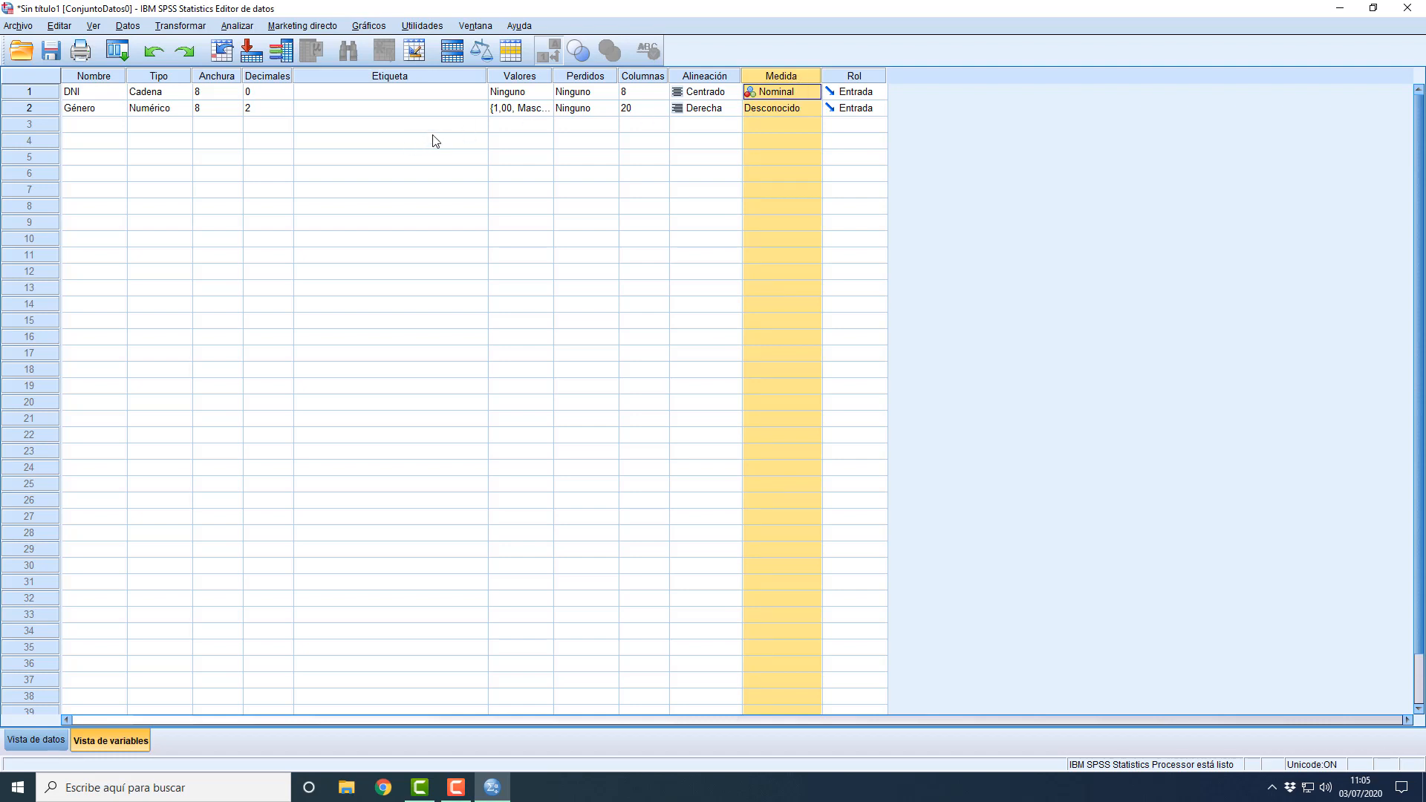
pyautogui.click(809, 95)
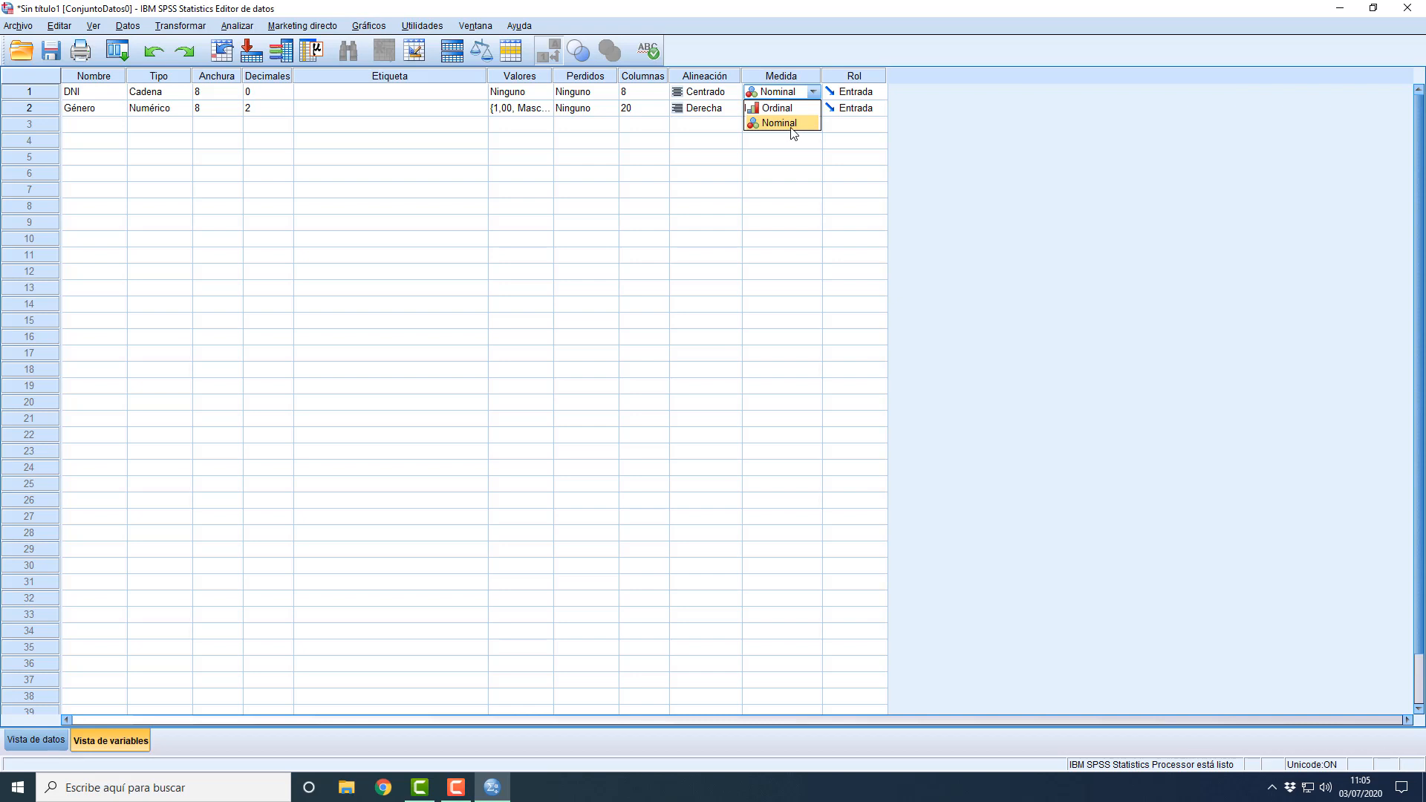
pyautogui.click(659, 141)
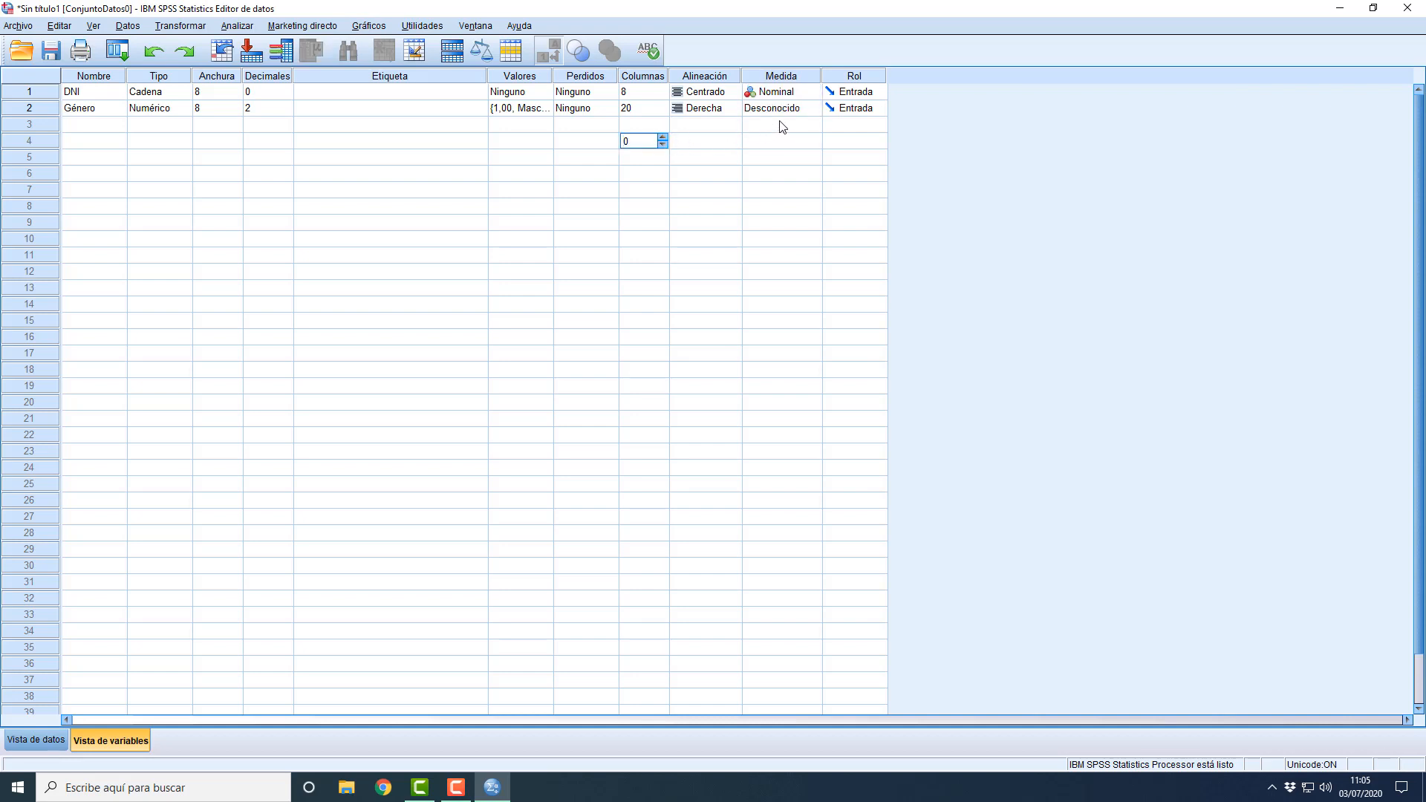
pyautogui.click(813, 108)
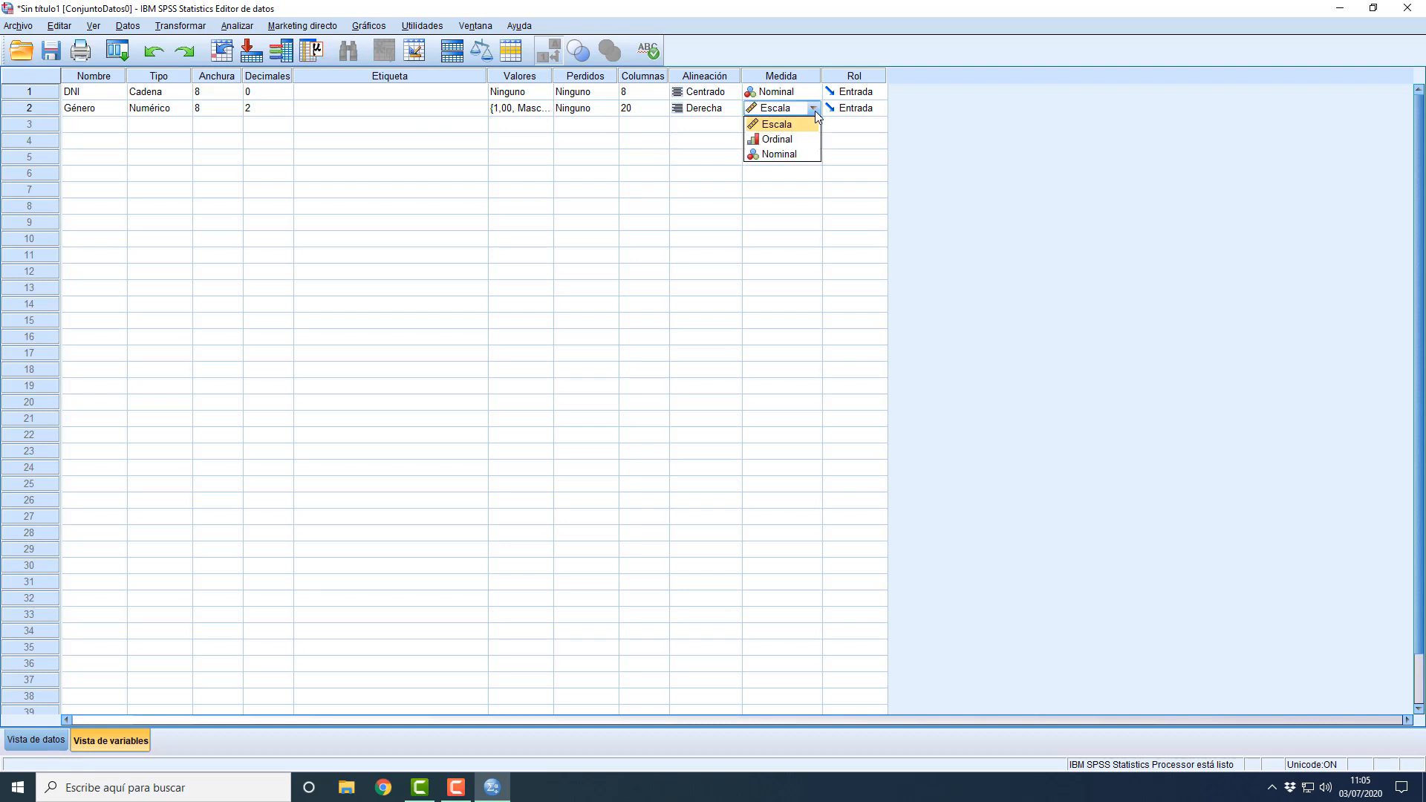
pyautogui.click(778, 155)
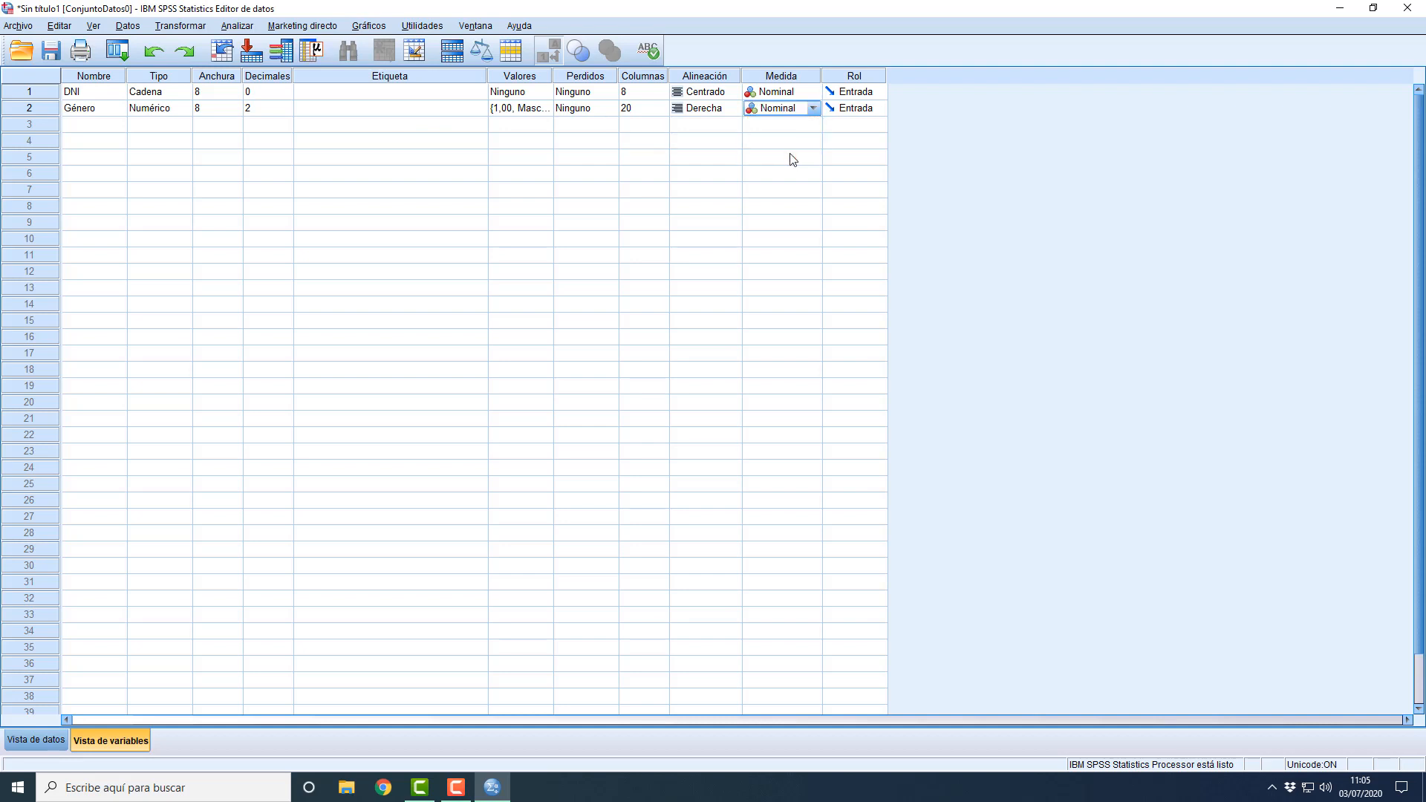
pyautogui.click(812, 93)
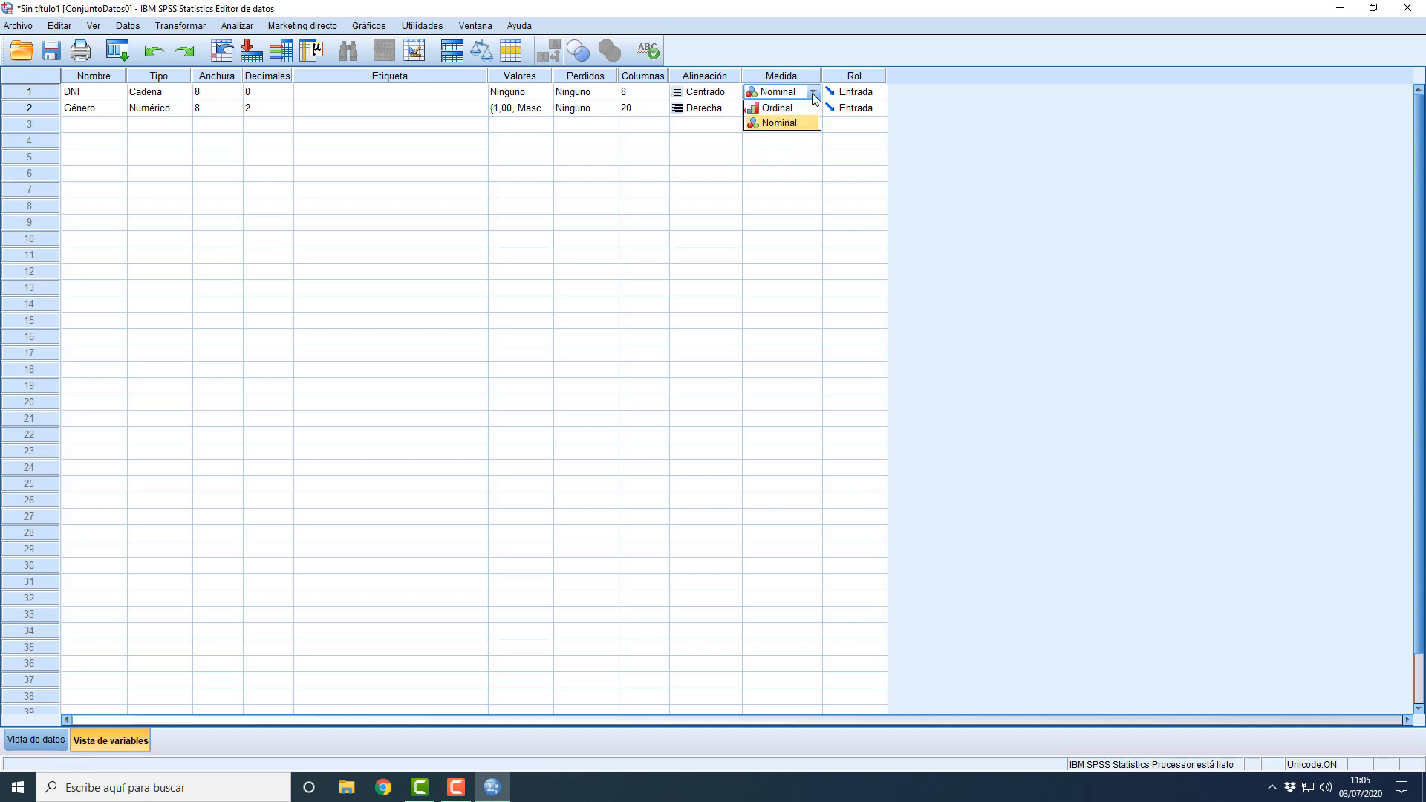
pyautogui.click(779, 123)
# Step: Add a third variable named Nivel_socioeconomico below Género
pyautogui.click(95, 126)
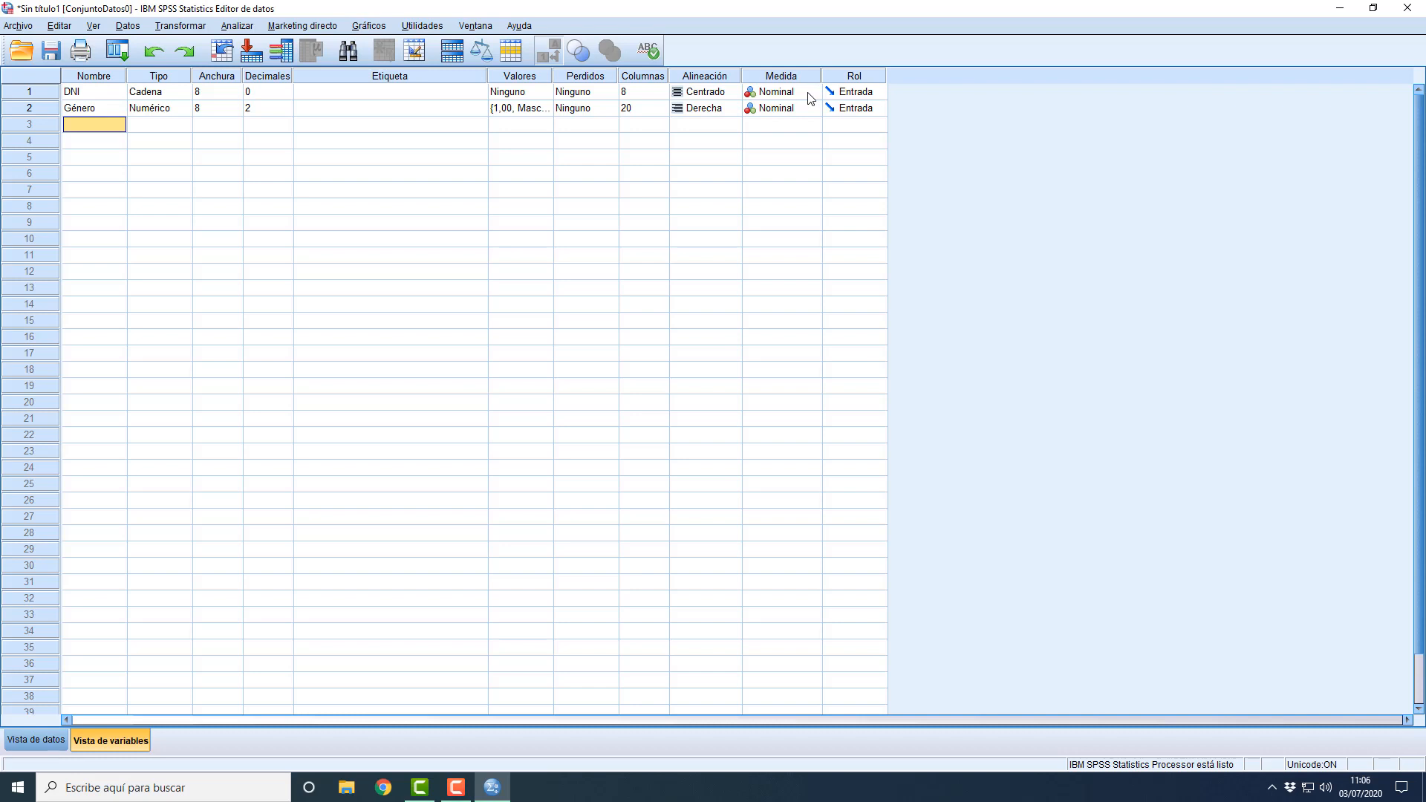
pyautogui.click(101, 127)
pyautogui.write('N')
pyautogui.press('BackSpace')
pyautogui.write('Nivel_socioeconomico')
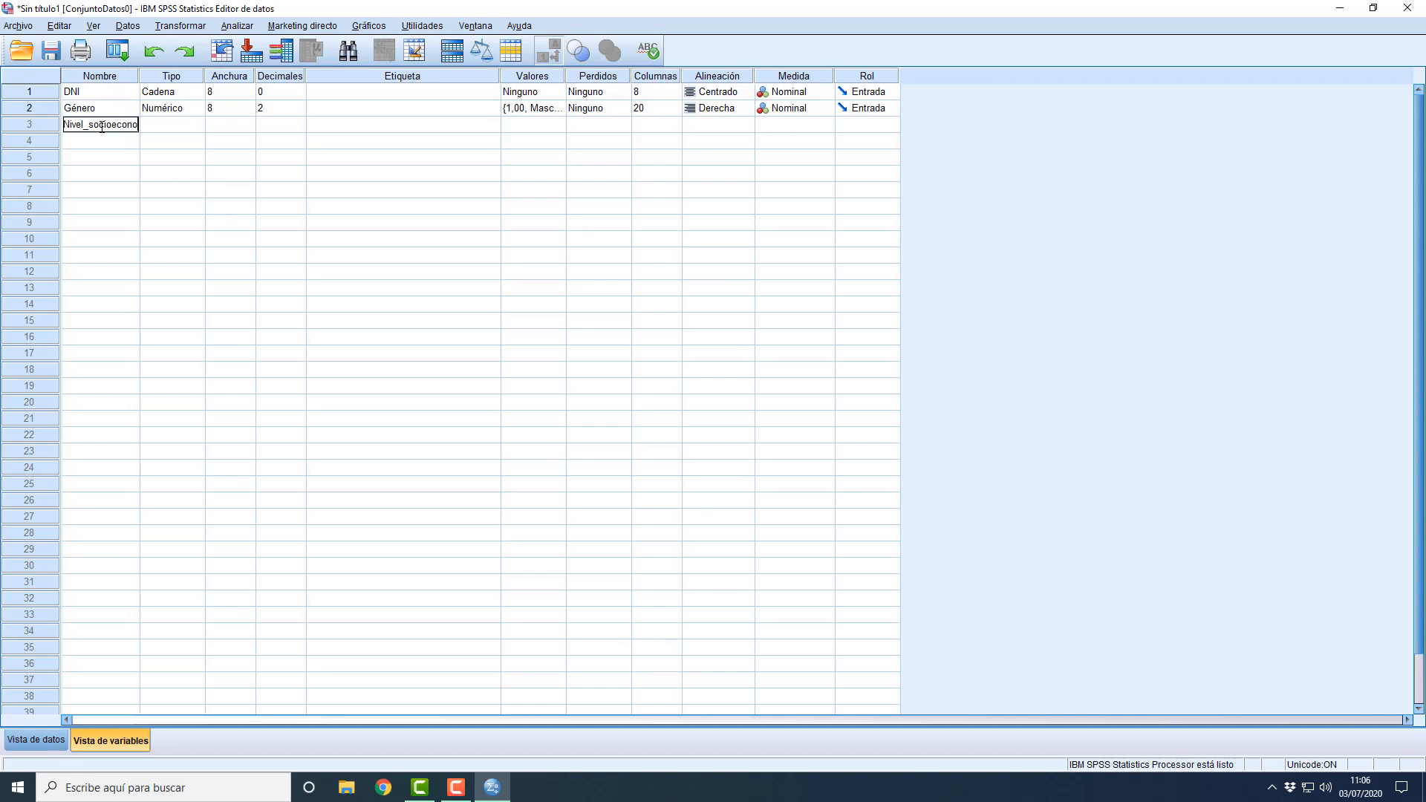
pyautogui.click(104, 158)
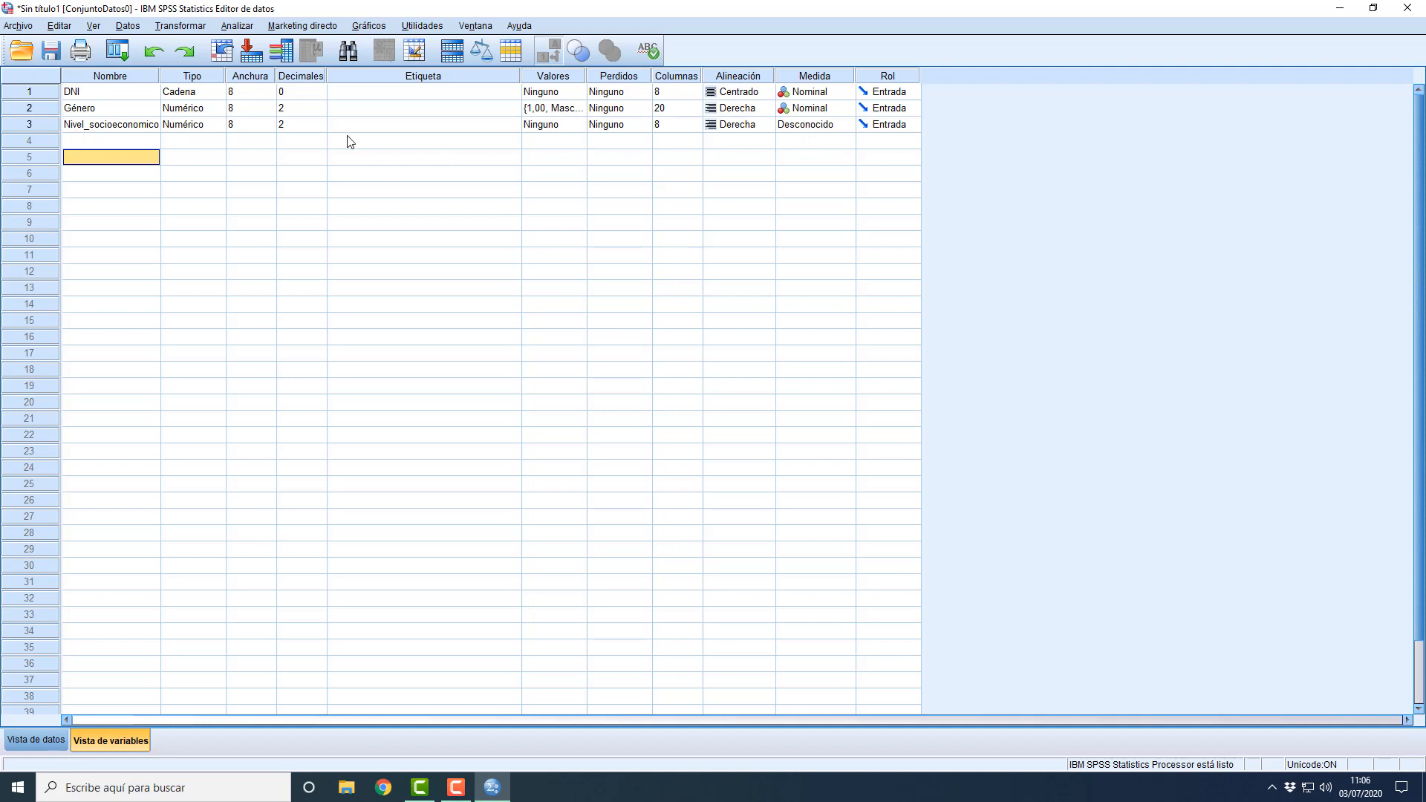
# Step: Define the value labels of Nivel_socioeconomico as 1 = Bajo, 2 = Medio and 3 = Alto
pyautogui.doubleClick(577, 128)
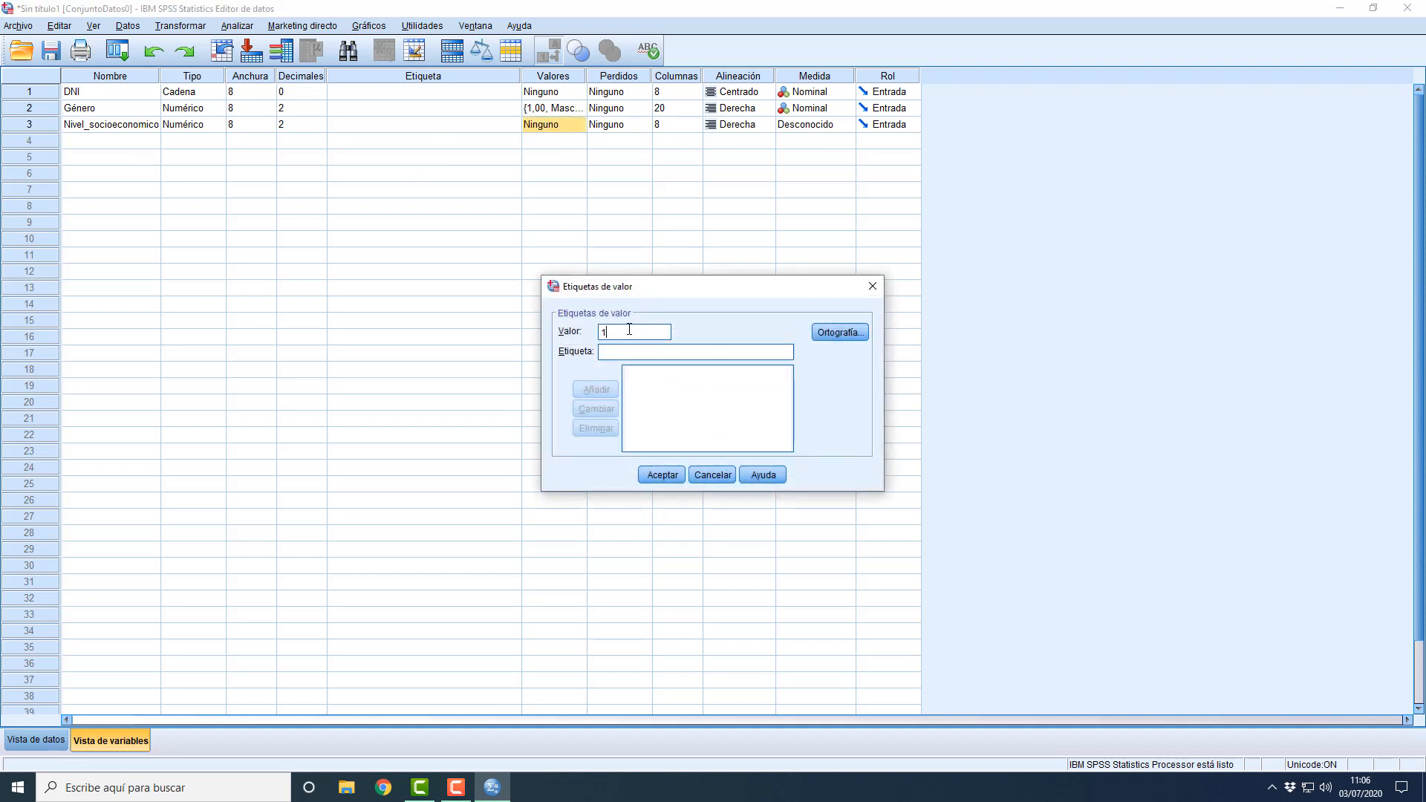
pyautogui.write('1')
pyautogui.press('Tab')
pyautogui.write('Bajo')
pyautogui.press('Return')
pyautogui.write('2')
pyautogui.press('Tab')
pyautogui.write('Medio')
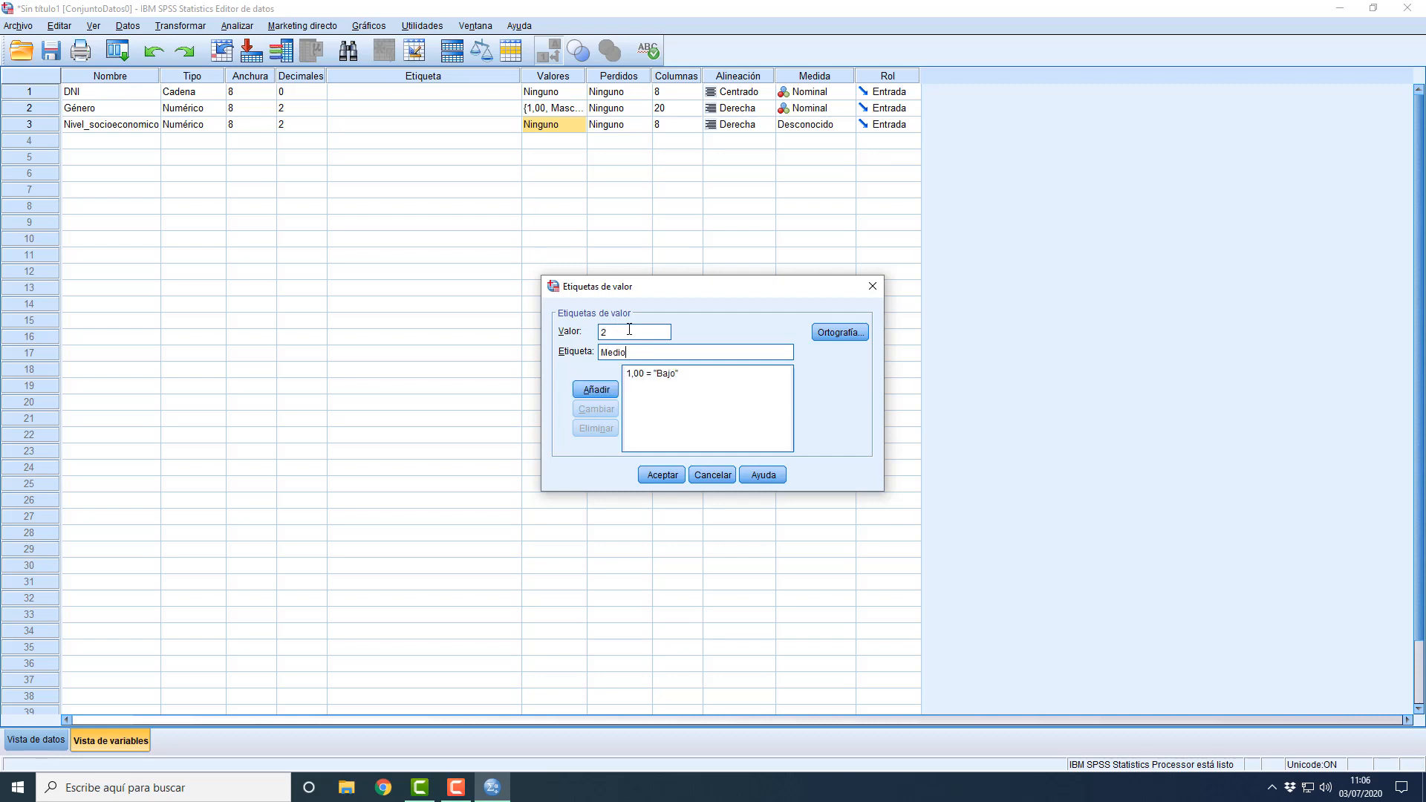
pyautogui.press('Return')
pyautogui.write('3')
pyautogui.press('Tab')
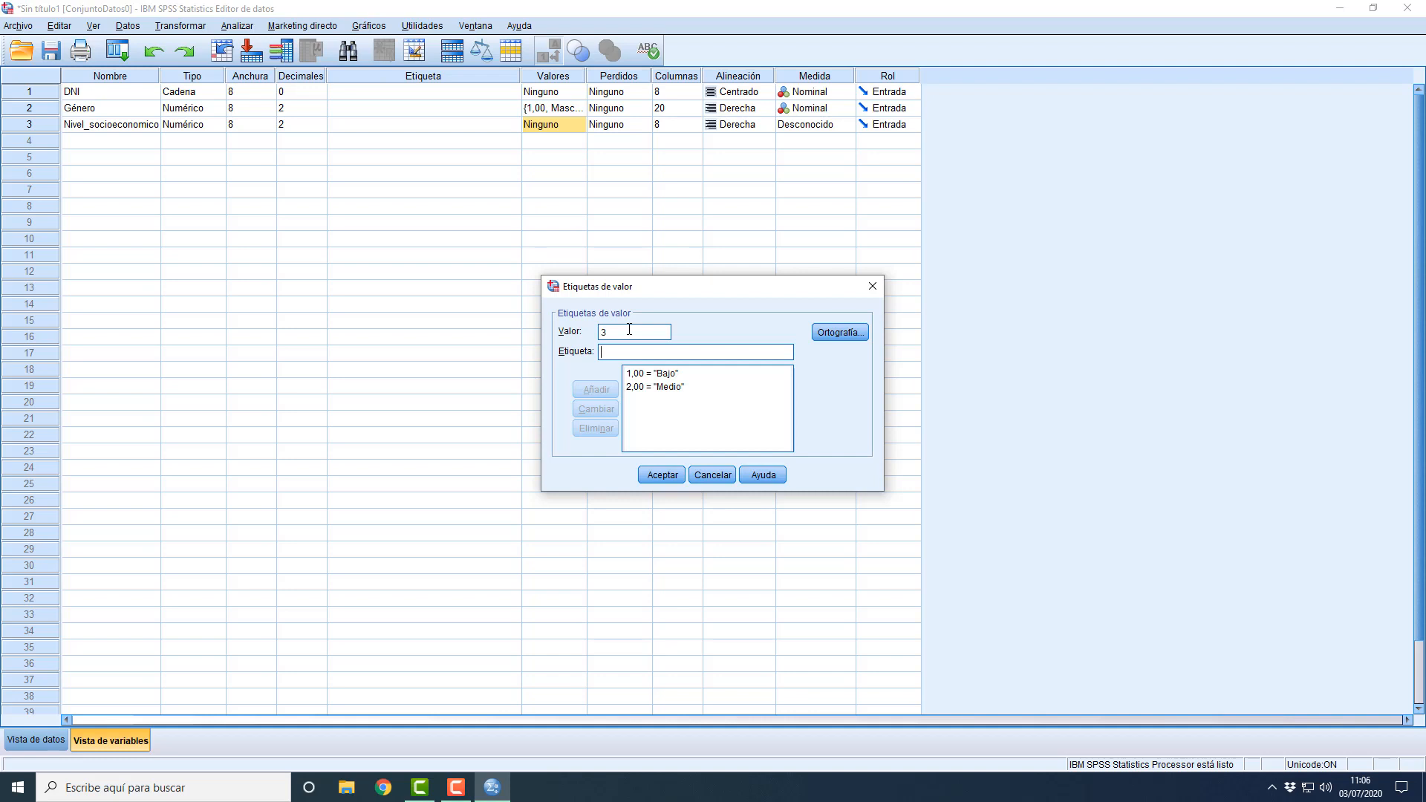
pyautogui.write('Alto')
pyautogui.press('Return')
pyautogui.click(662, 475)
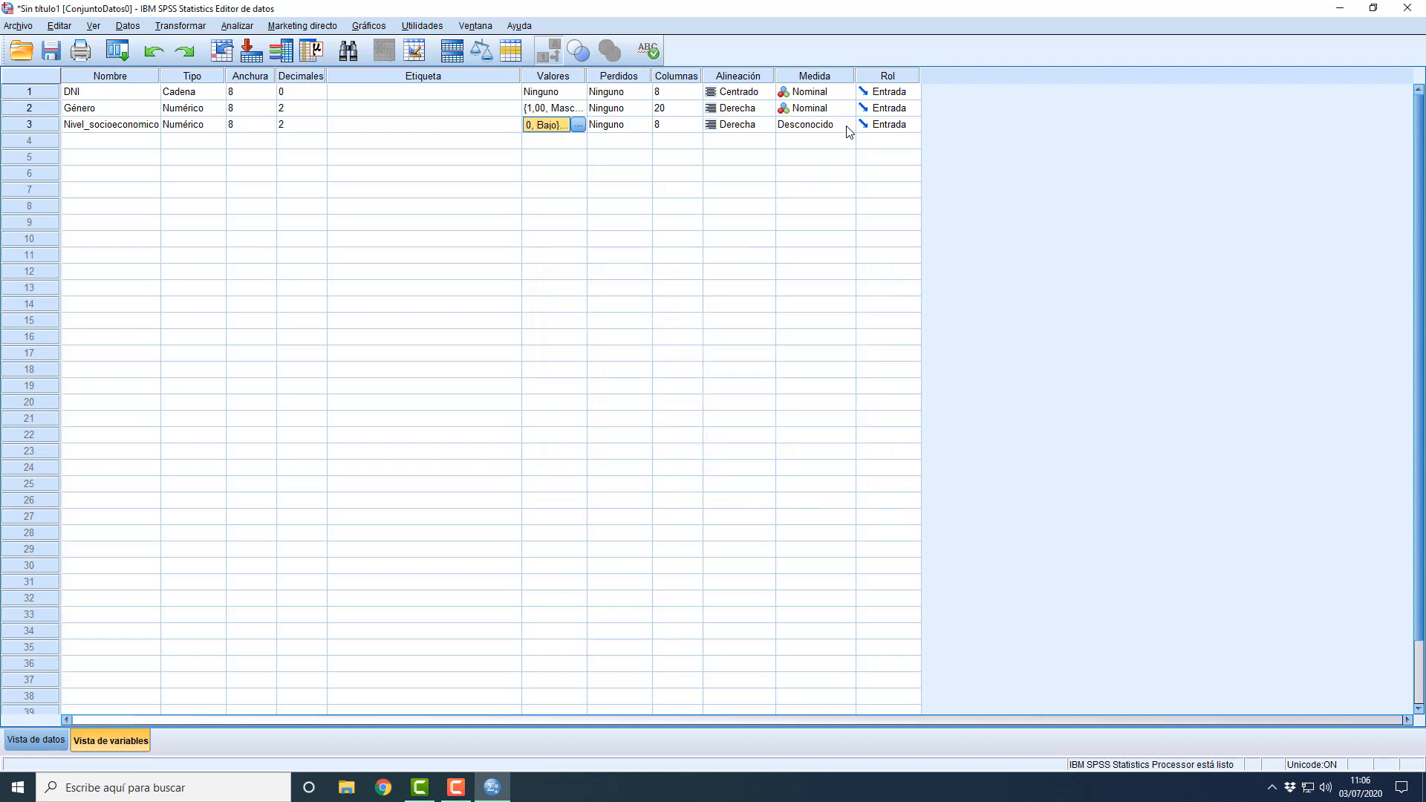
# Step: Review the value labels of Nivel_socioeconomico and set its measurement level to Ordinal
pyautogui.click(579, 126)
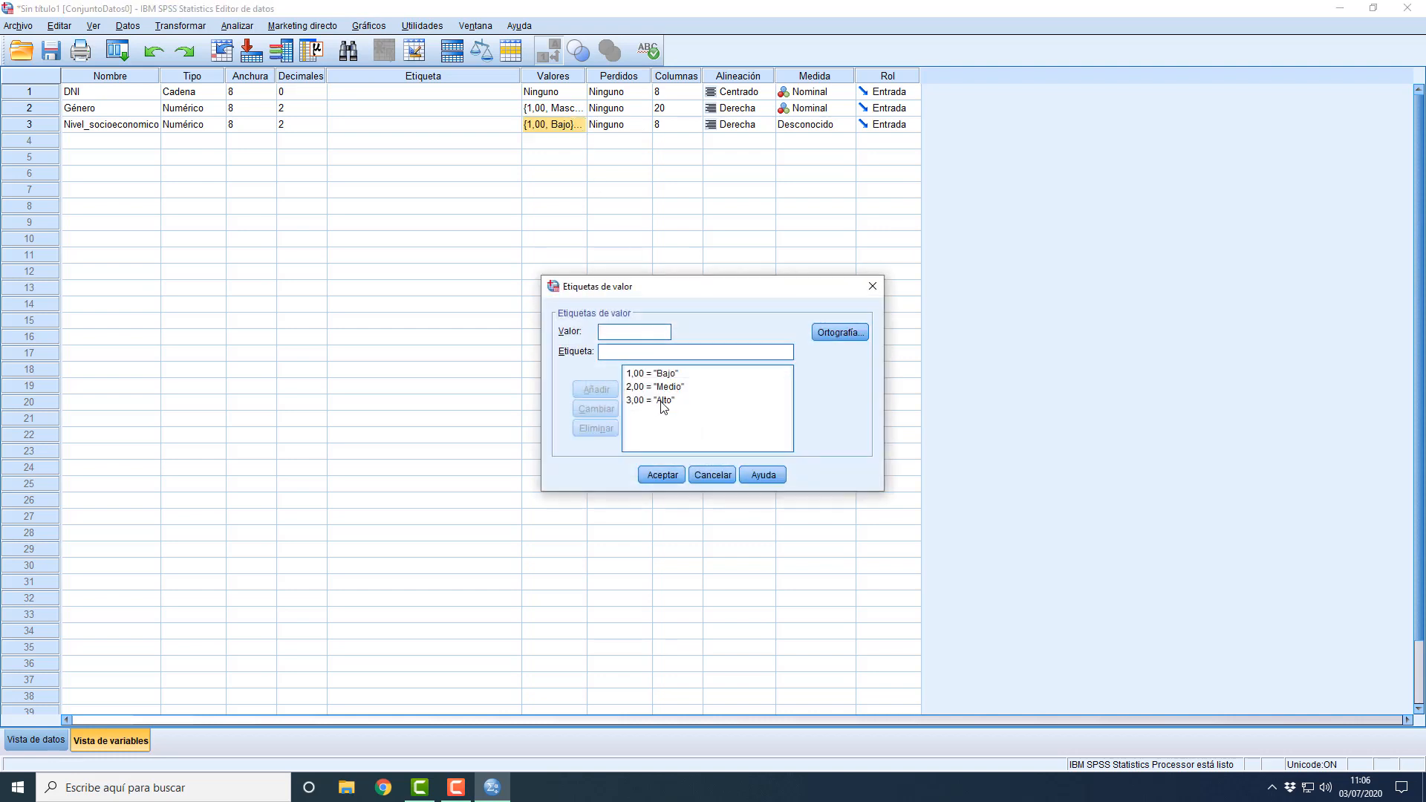
pyautogui.click(667, 402)
pyautogui.click(662, 373)
pyautogui.click(671, 386)
pyautogui.click(667, 374)
pyautogui.click(873, 286)
pyautogui.click(846, 128)
pyautogui.click(827, 153)
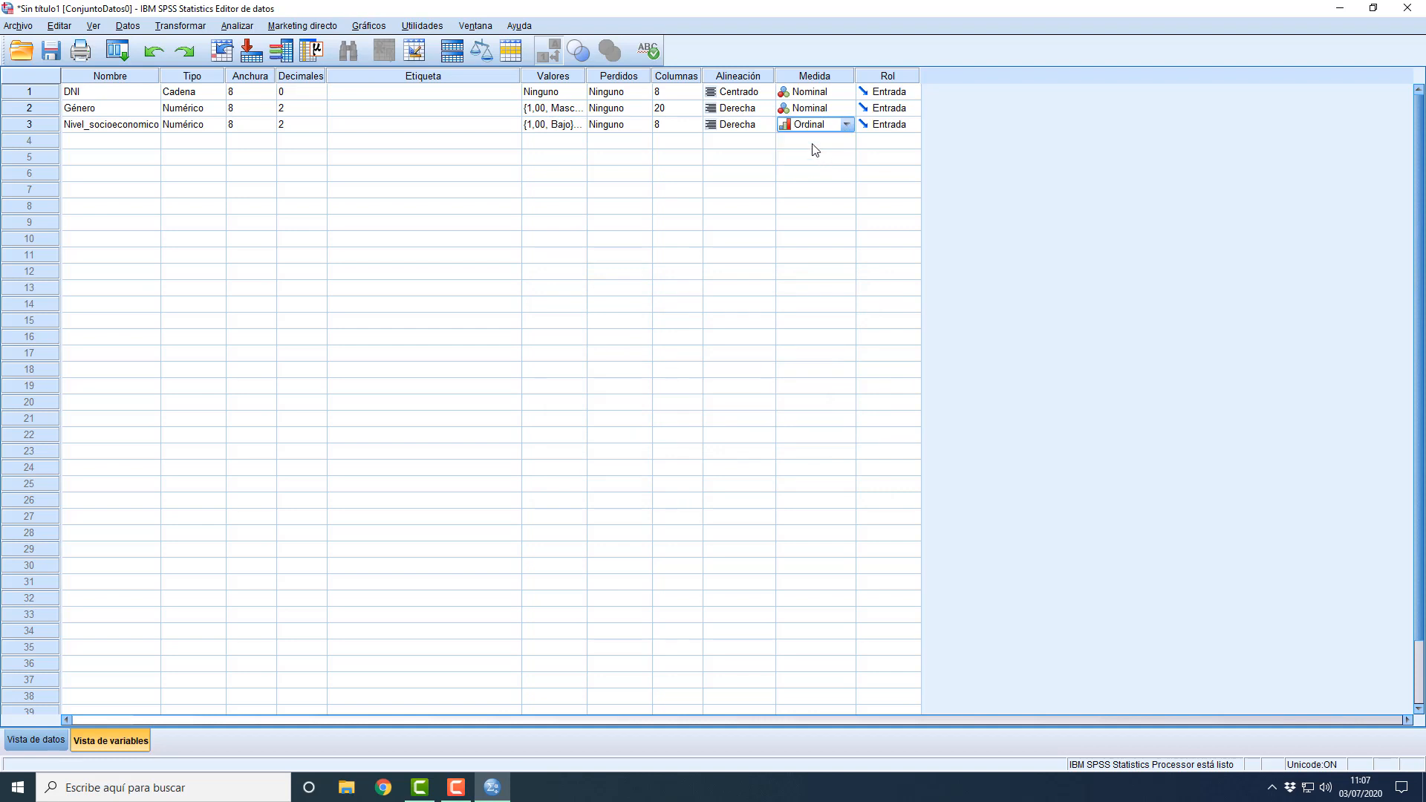
# Step: Add a fourth variable named Edad and set its measurement level to Escala
pyautogui.click(132, 142)
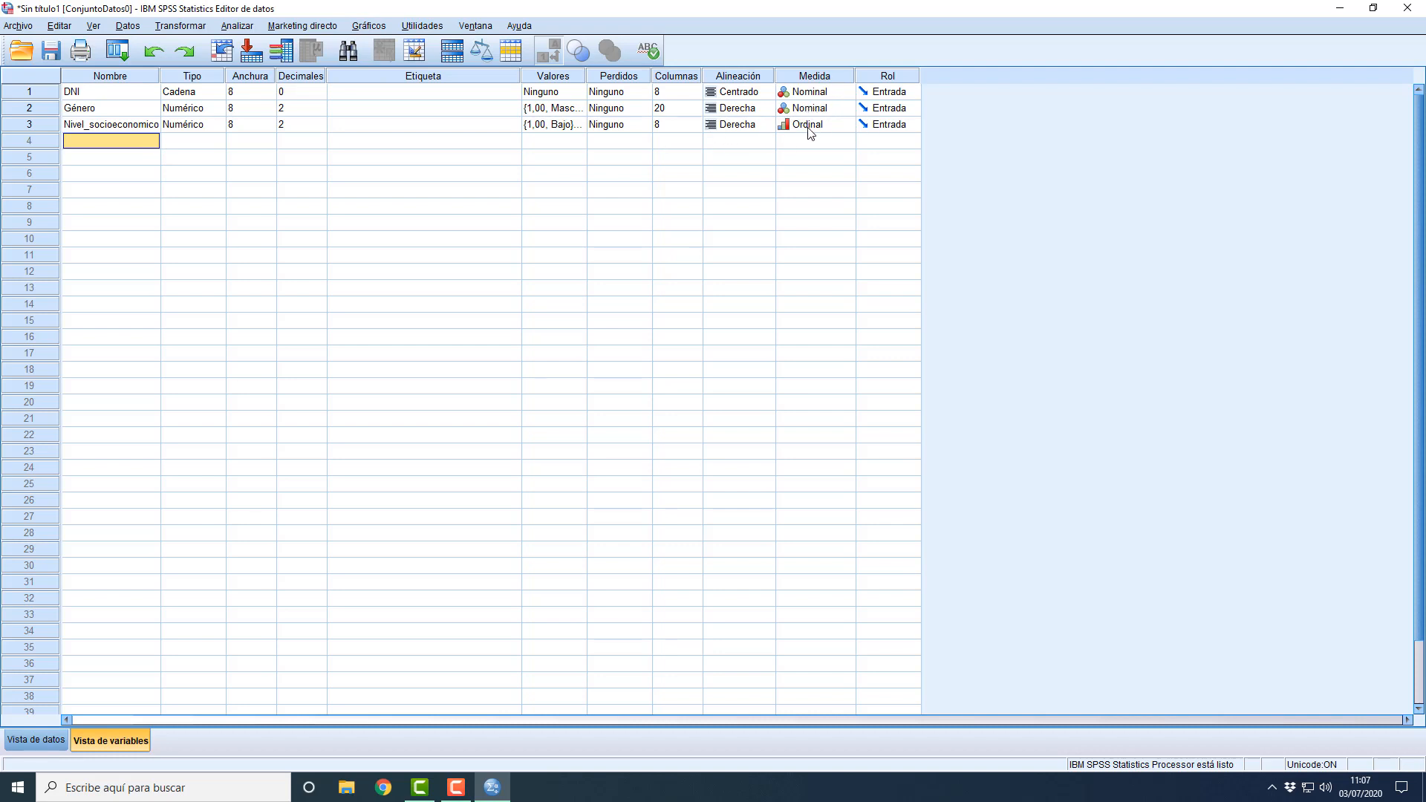
pyautogui.click(138, 142)
pyautogui.write('Edad')
pyautogui.press('Return')
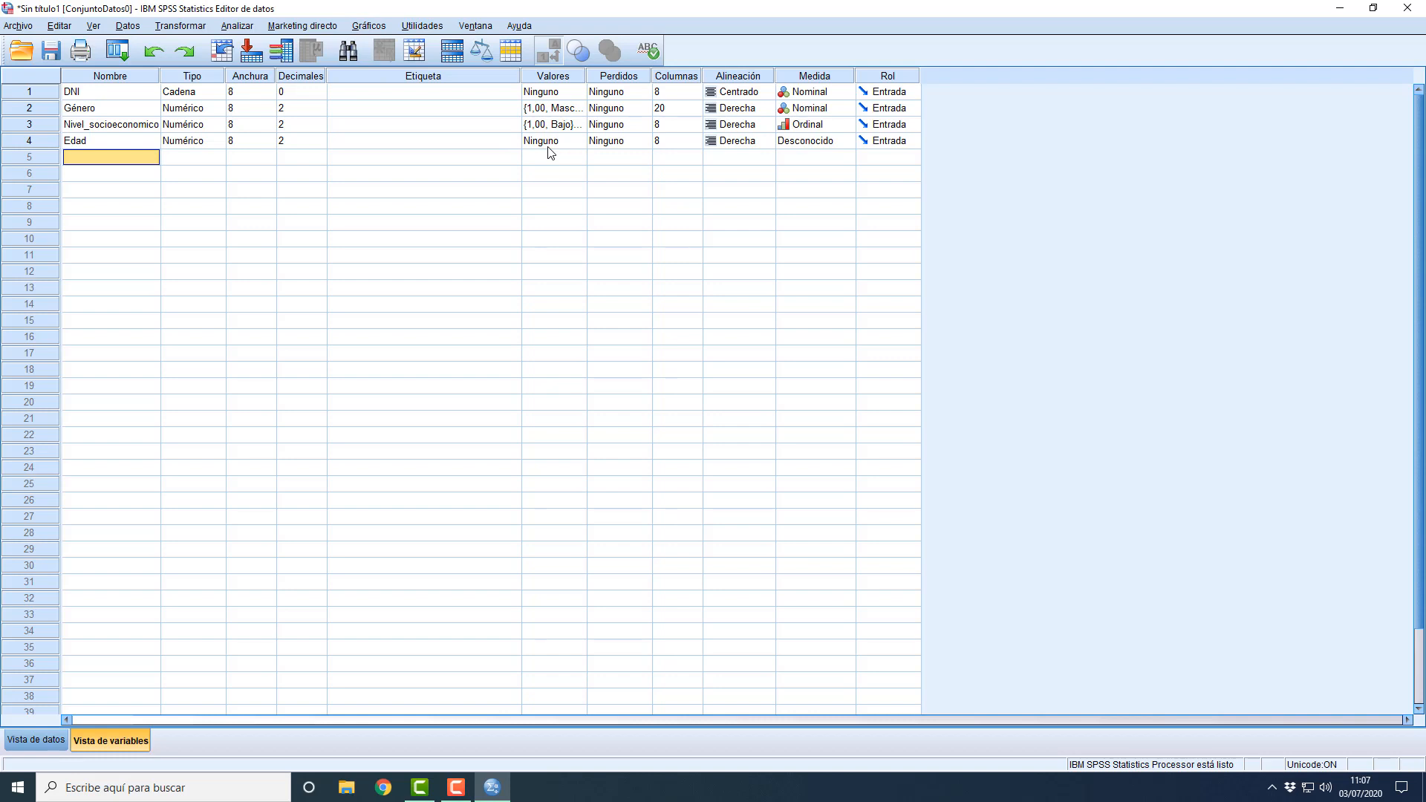
pyautogui.click(37, 139)
pyautogui.click(847, 142)
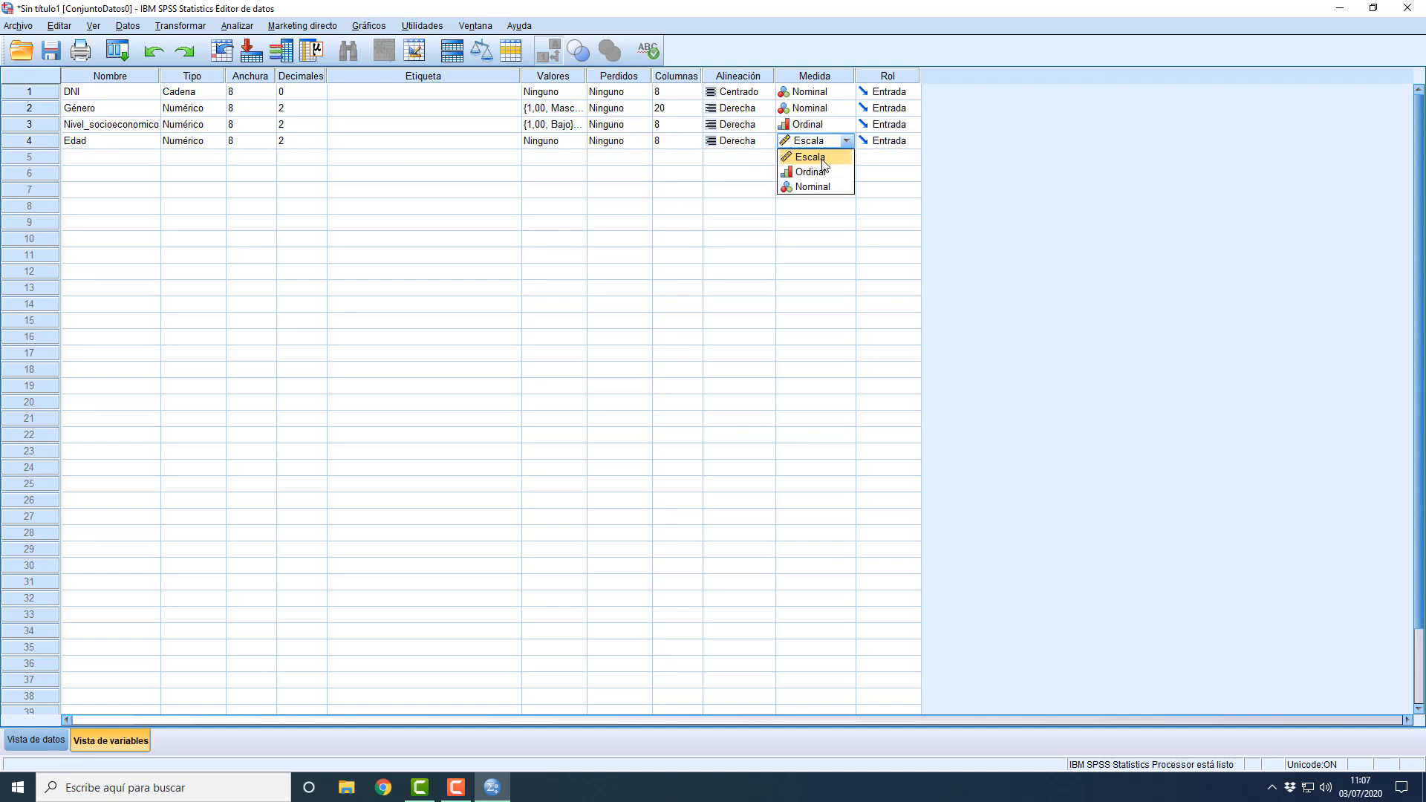
pyautogui.click(823, 160)
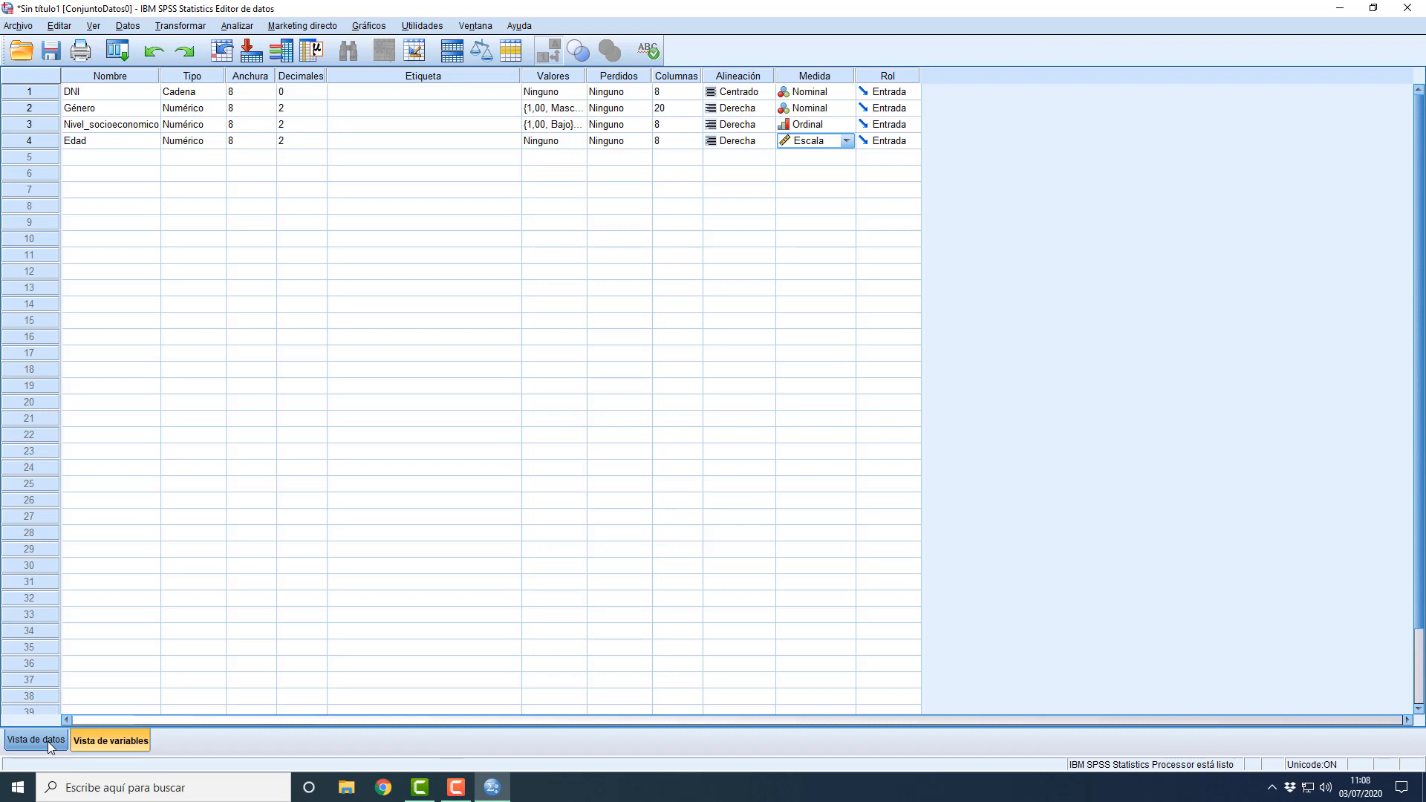
pyautogui.click(38, 142)
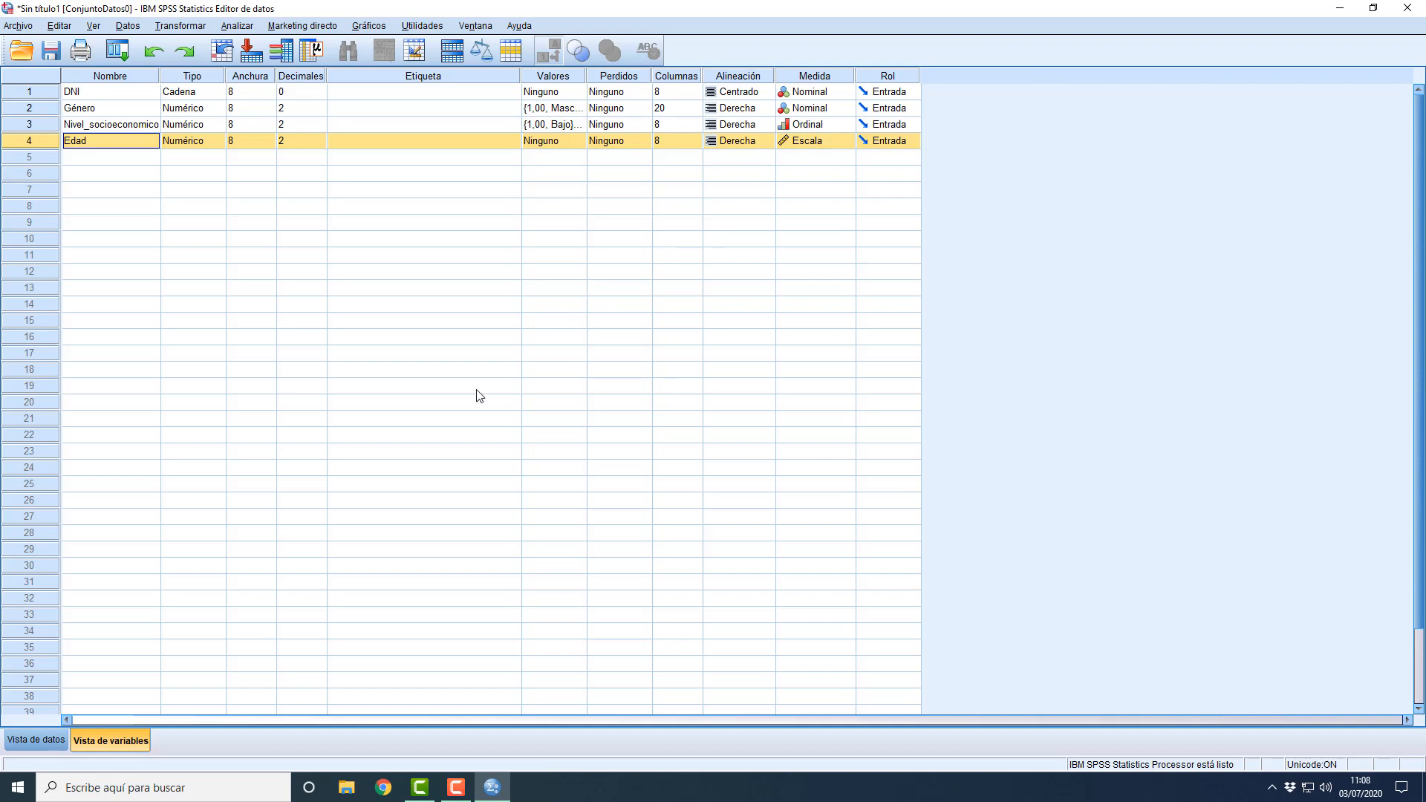
# Step: Complete the ID number in the DNI field of the first case in the data view
pyautogui.click(42, 742)
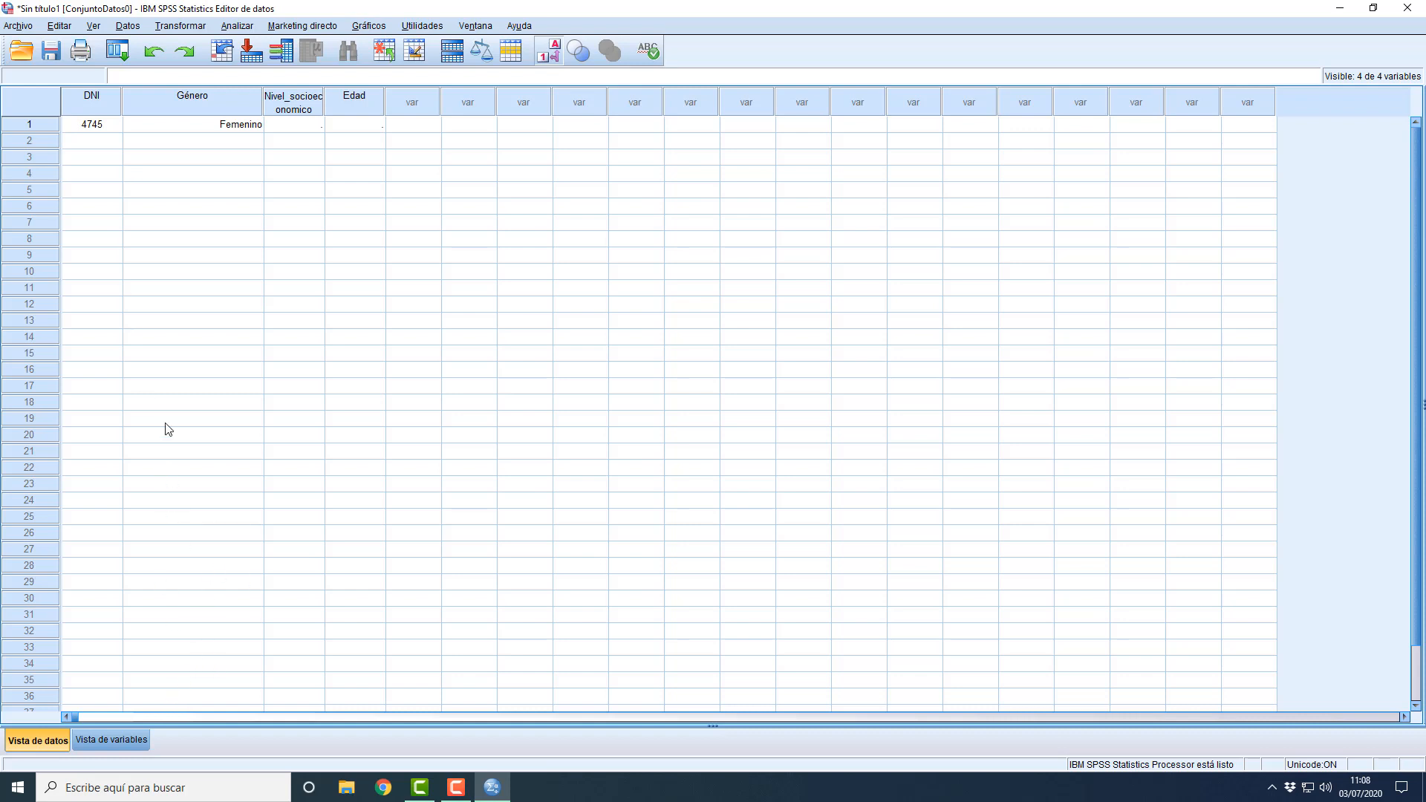
pyautogui.doubleClick(111, 126)
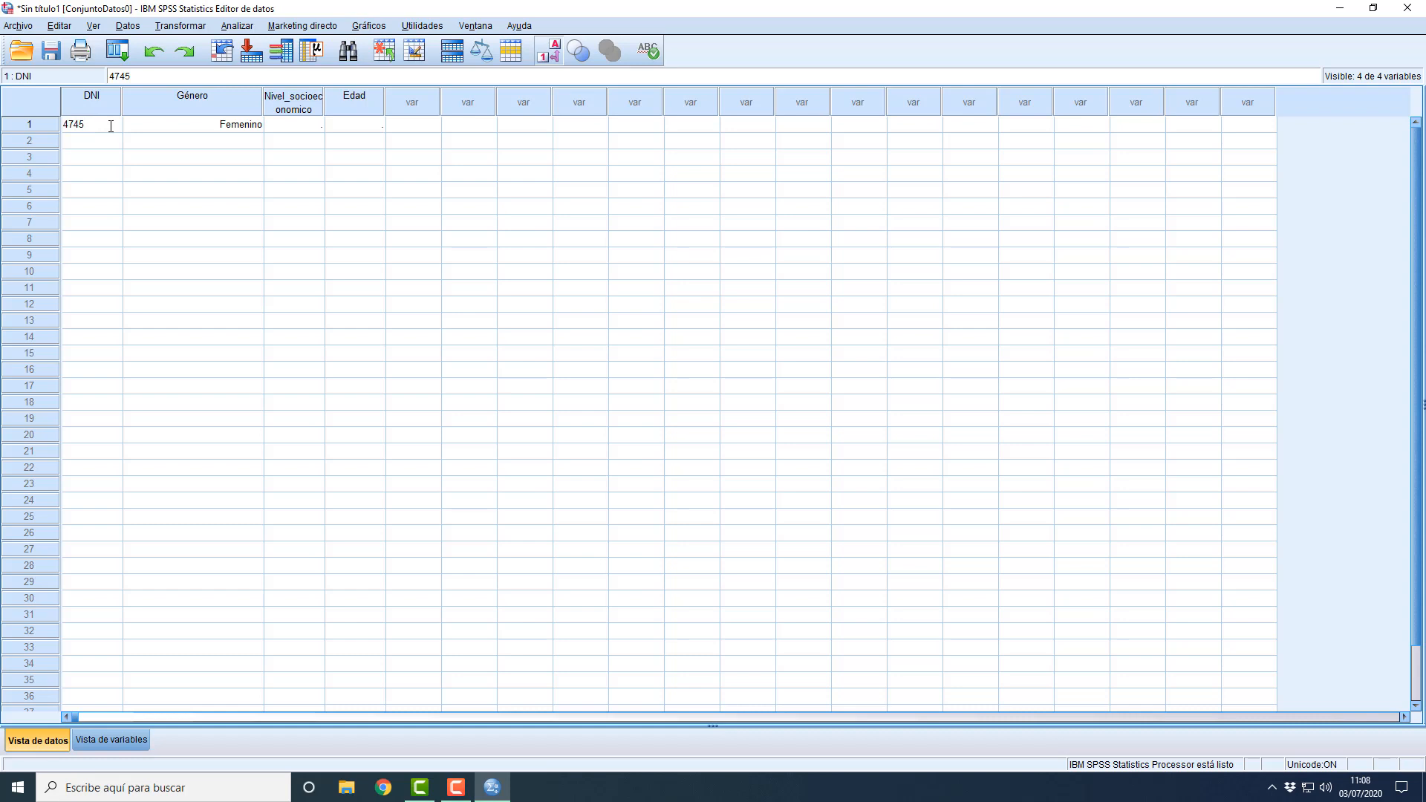
pyautogui.write('45G')
pyautogui.click(116, 143)
pyautogui.click(40, 123)
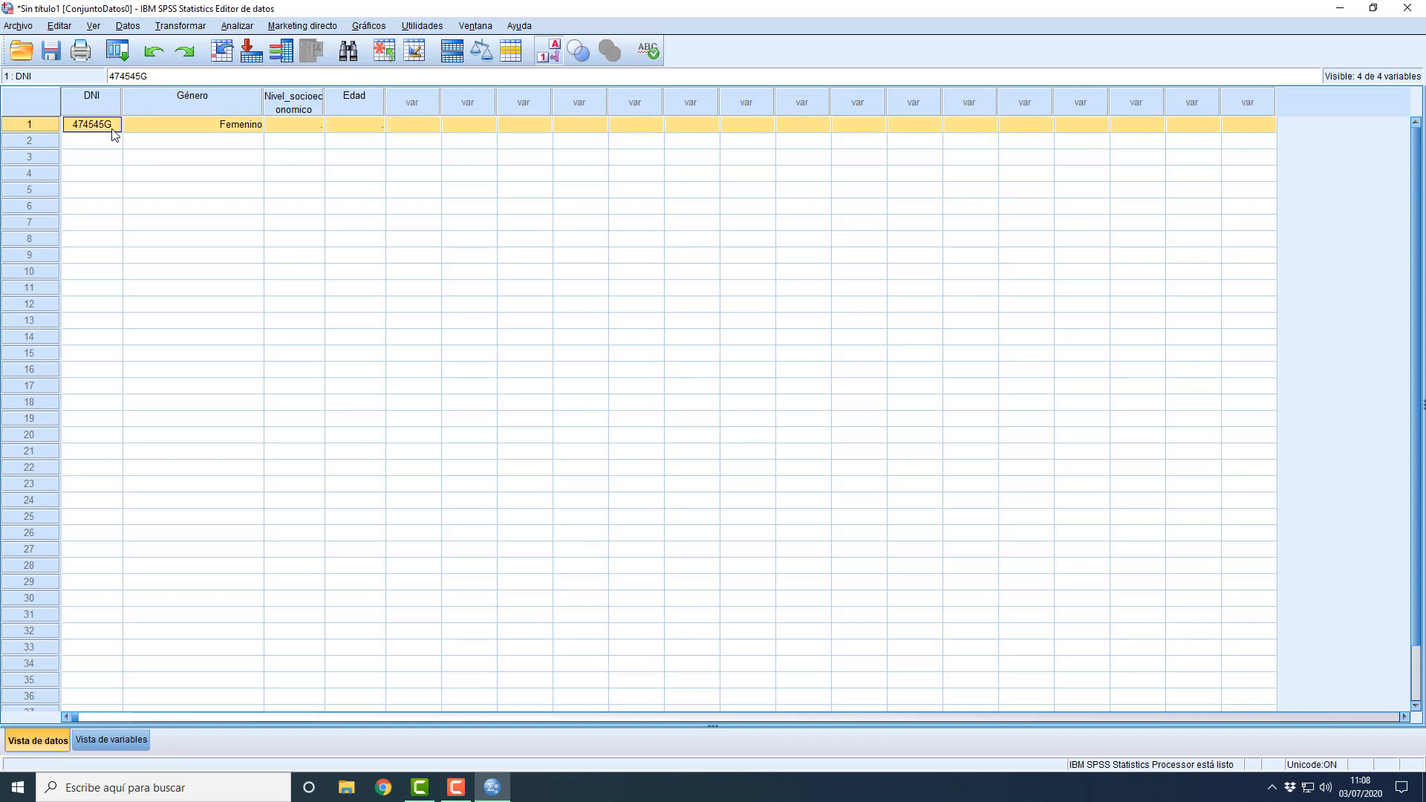
# Step: Set the first case's Nivel_socioeconomico to Medio and its Edad to 34, keeping Género as Femenino
pyautogui.click(243, 129)
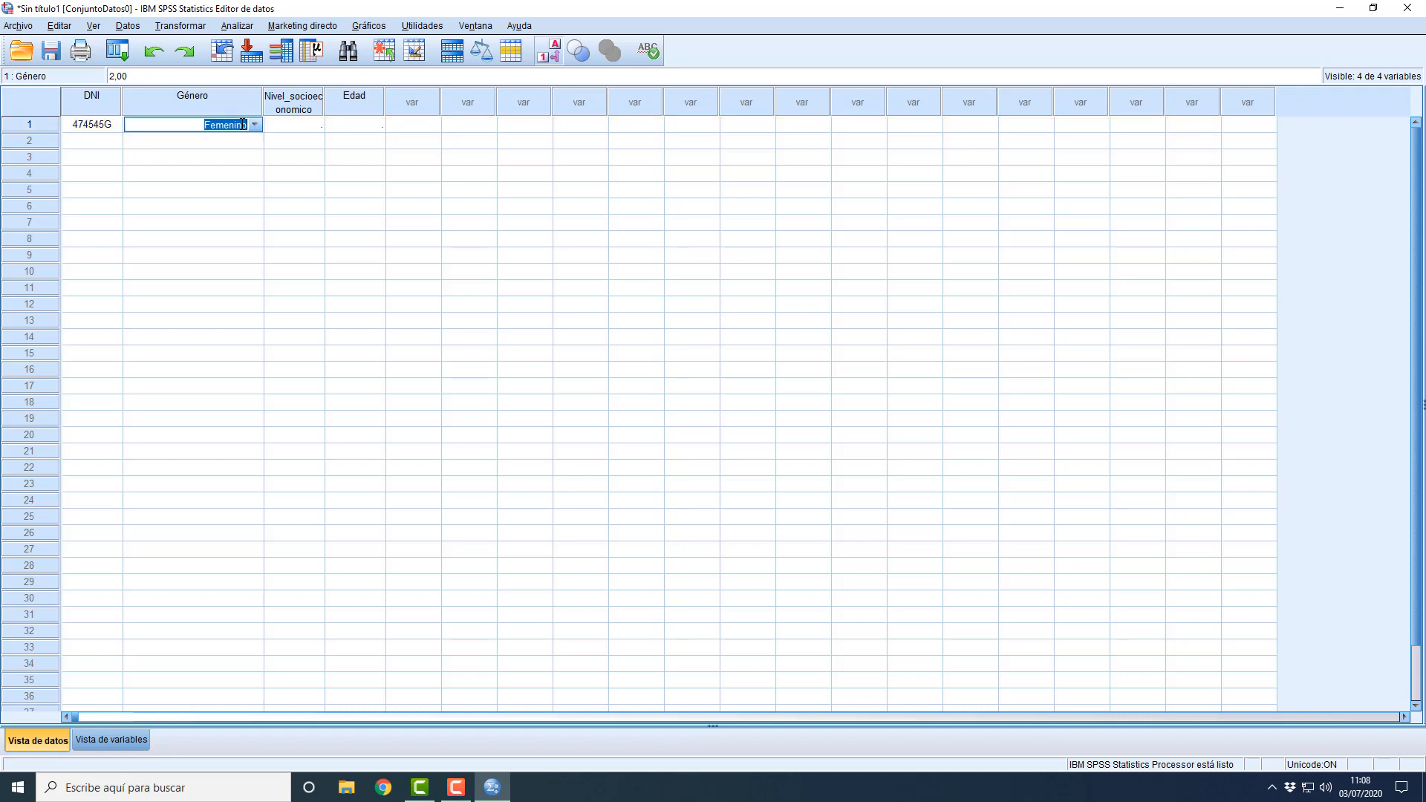
pyautogui.click(185, 157)
pyautogui.click(314, 128)
pyautogui.click(316, 125)
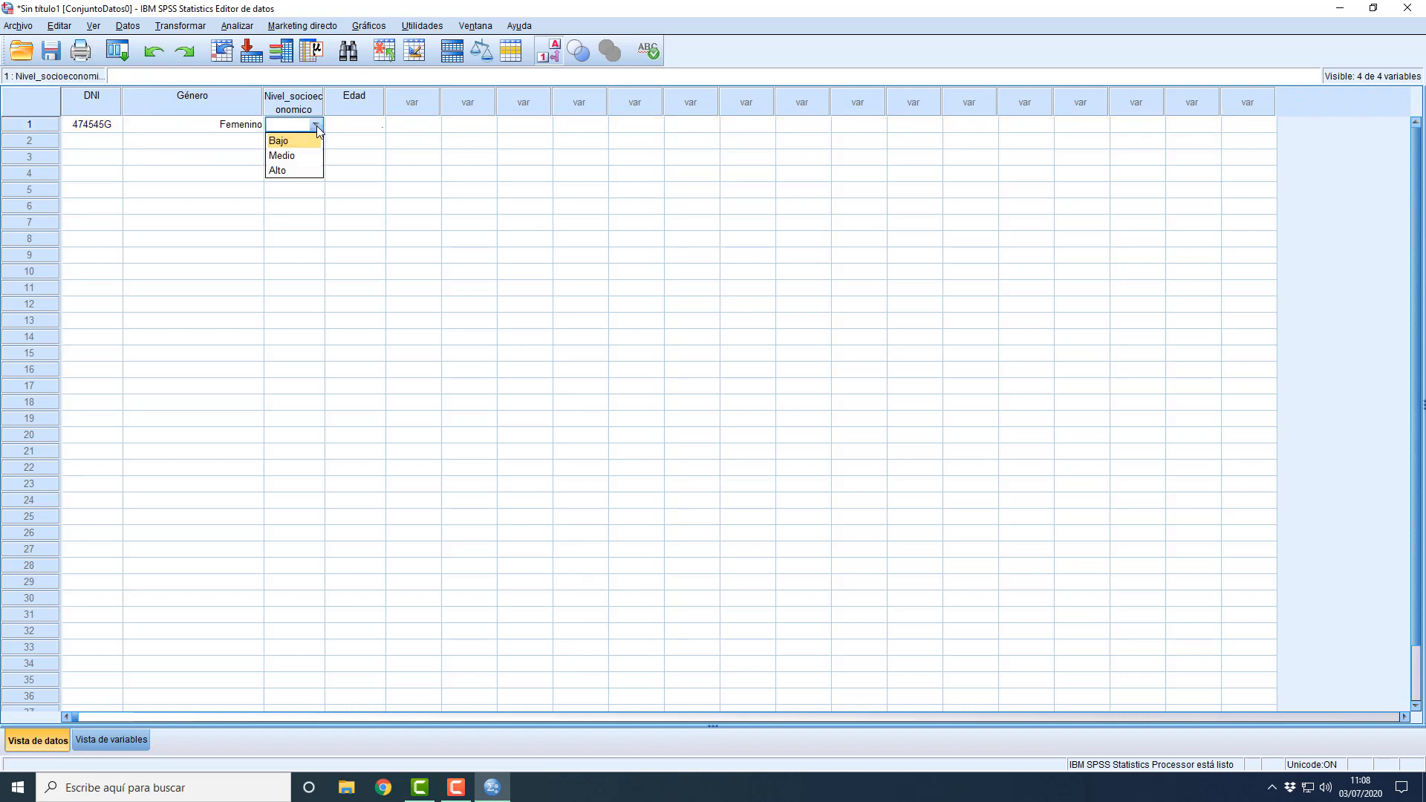
pyautogui.click(295, 155)
pyautogui.press('Tab')
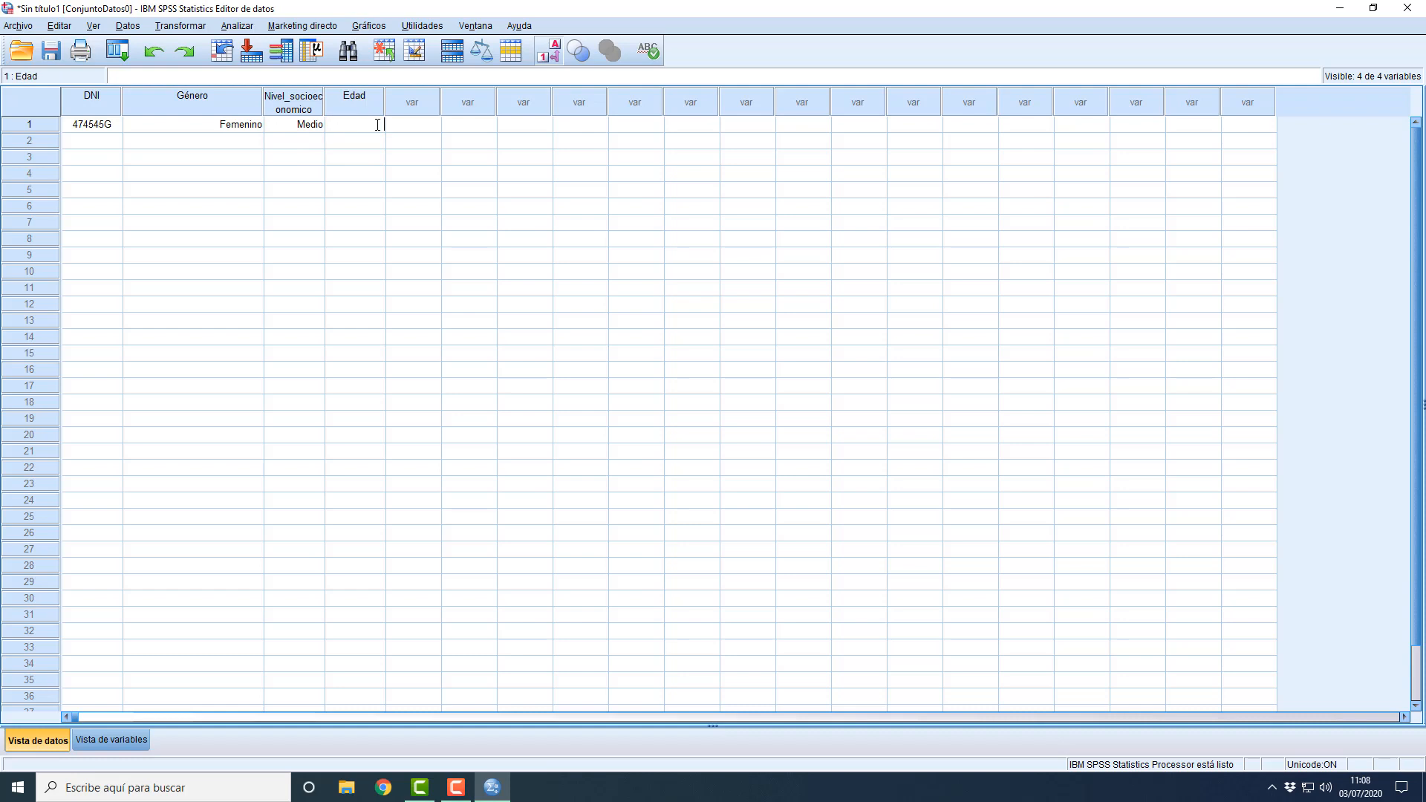
pyautogui.click(374, 126)
pyautogui.write('34')
pyautogui.press('Return')
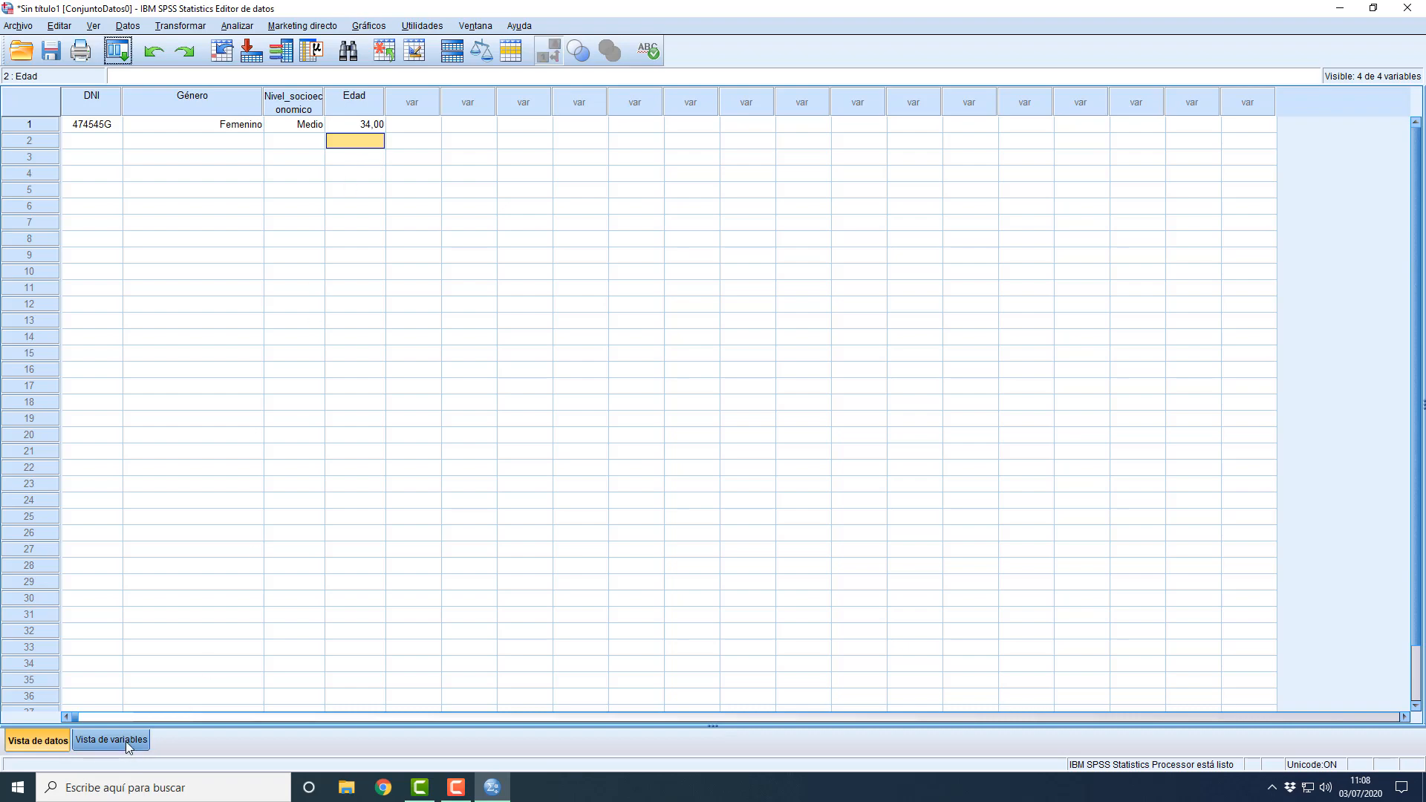
# Step: Set the decimals of Edad, Nivel_socioeconomico and Género to 0 in the variable definitions
pyautogui.click(126, 741)
pyautogui.click(46, 739)
pyautogui.click(104, 743)
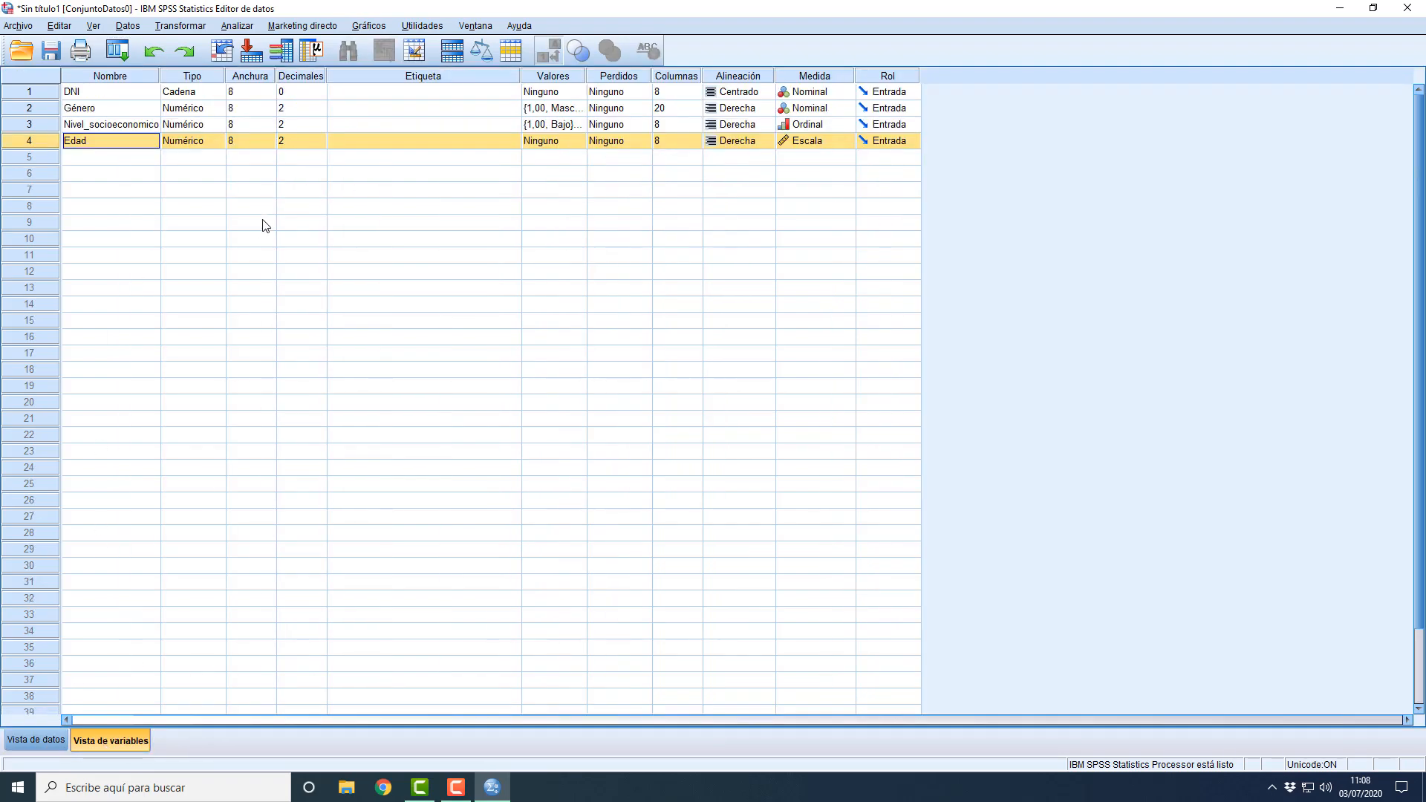
pyautogui.click(323, 148)
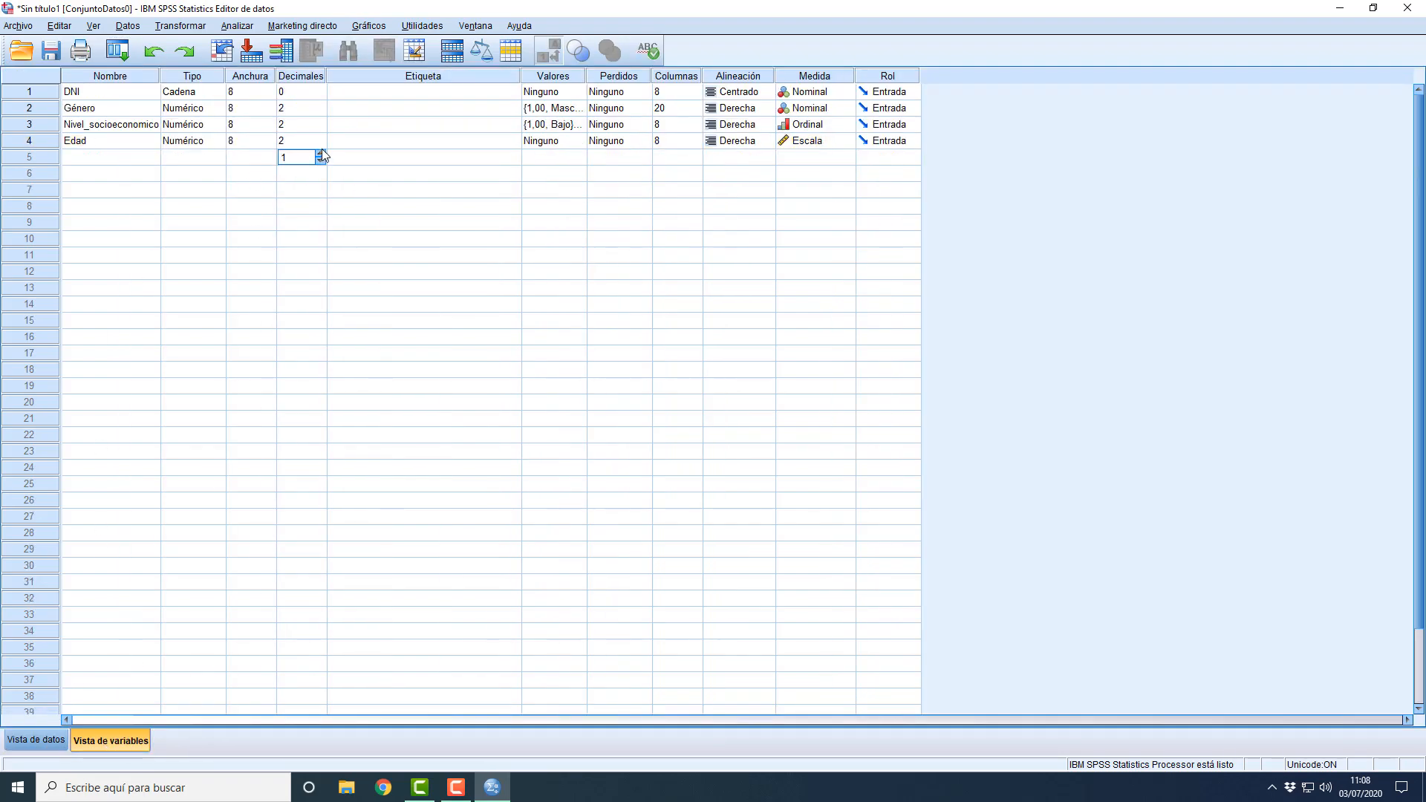
pyautogui.click(321, 145)
pyautogui.click(316, 168)
pyautogui.click(322, 127)
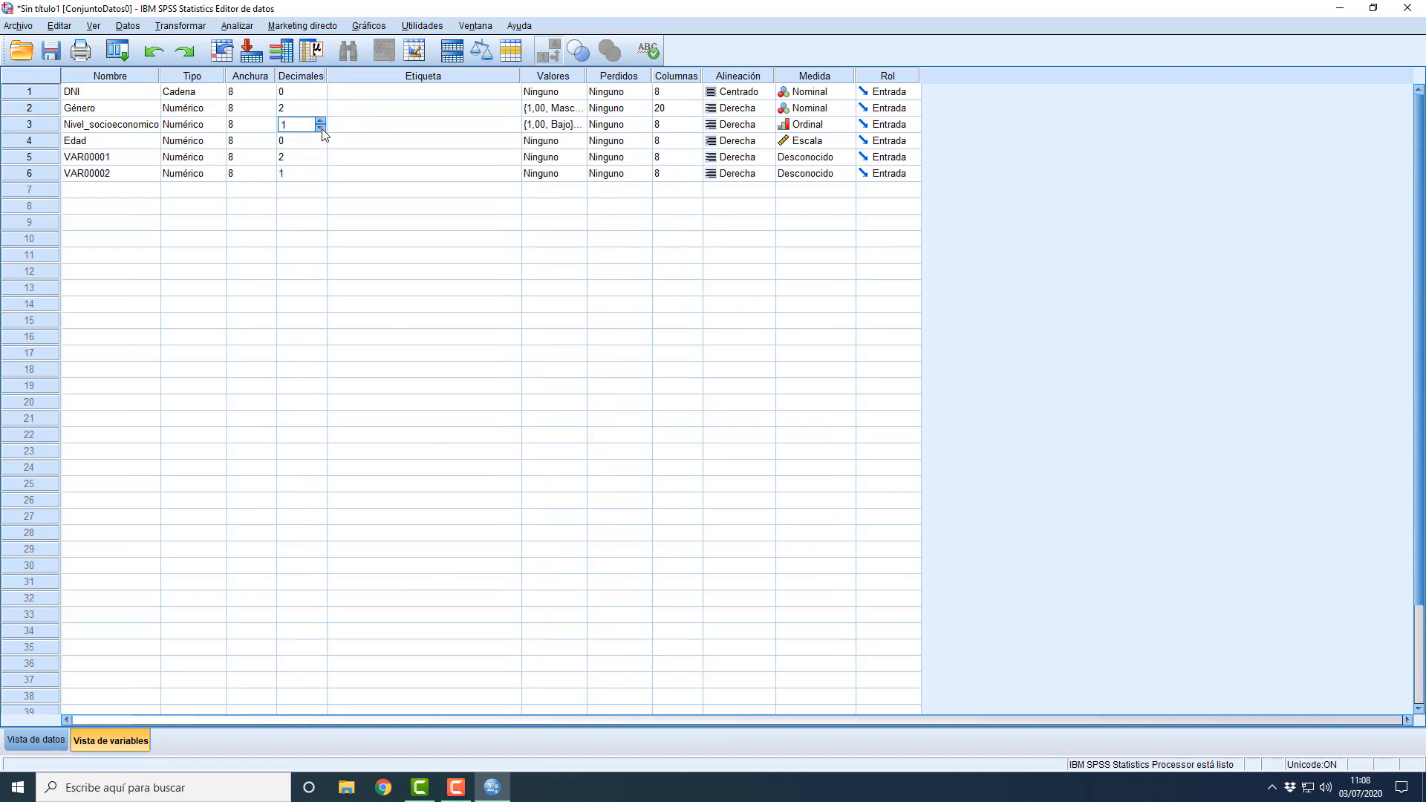
pyautogui.click(321, 111)
pyautogui.doubleClick(321, 113)
pyautogui.click(303, 204)
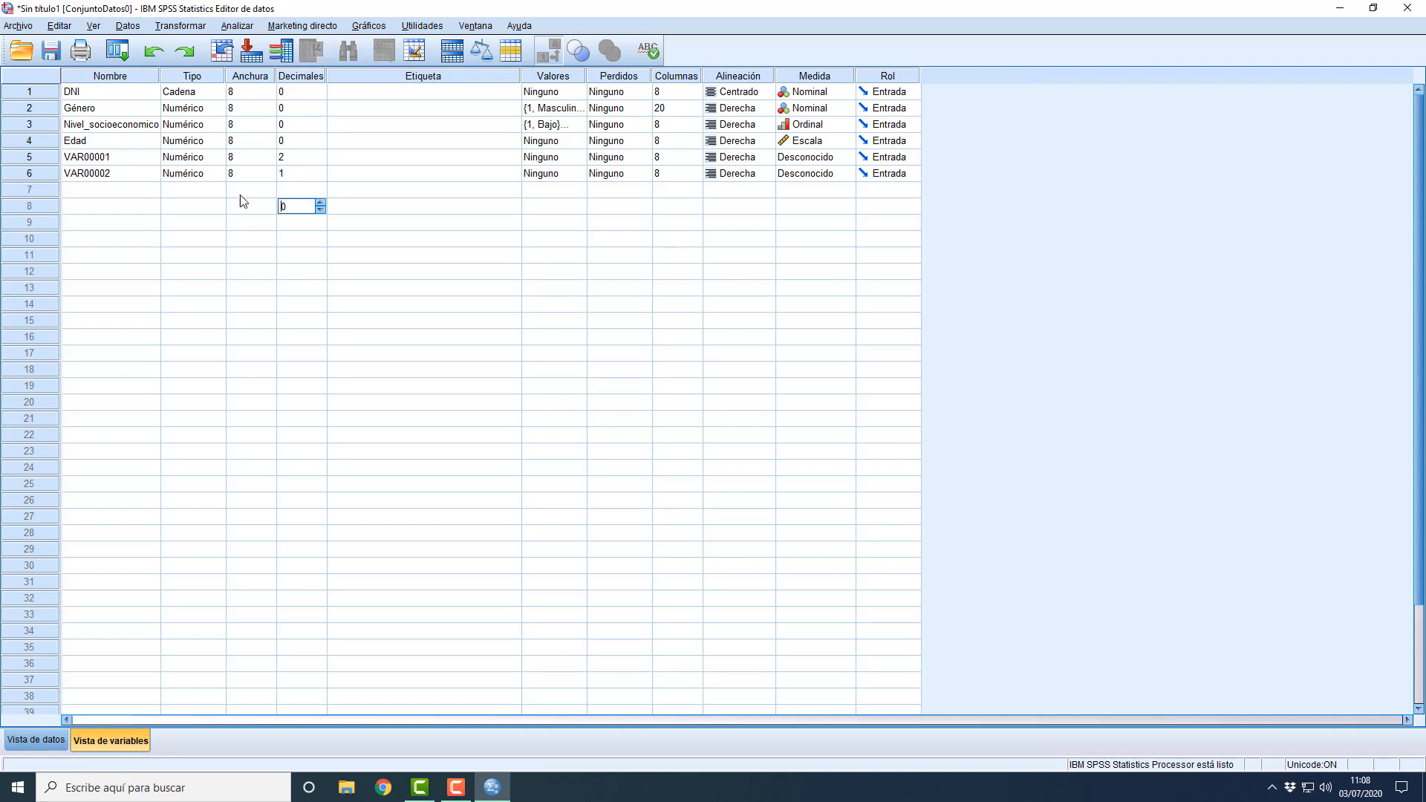
# Step: Delete the two surplus variables in rows 5 and 6 below Edad
pyautogui.click(44, 177)
pyautogui.keyDown('shift'); pyautogui.click(37, 154); pyautogui.keyUp('shift')
pyautogui.rightClick(37, 154)
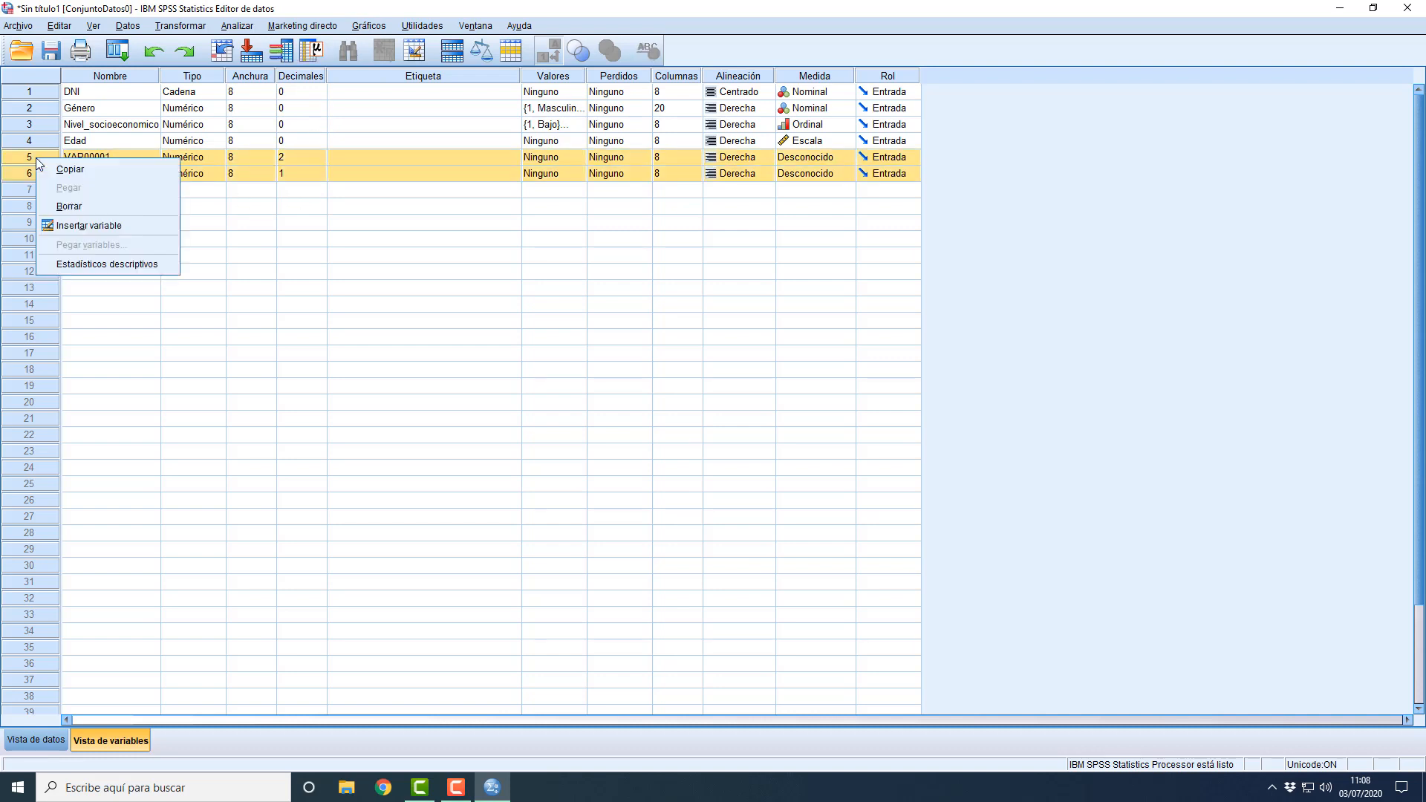
pyautogui.click(67, 208)
# Step: Enter the ID number in the DNI field of the second case in the data view
pyautogui.click(37, 740)
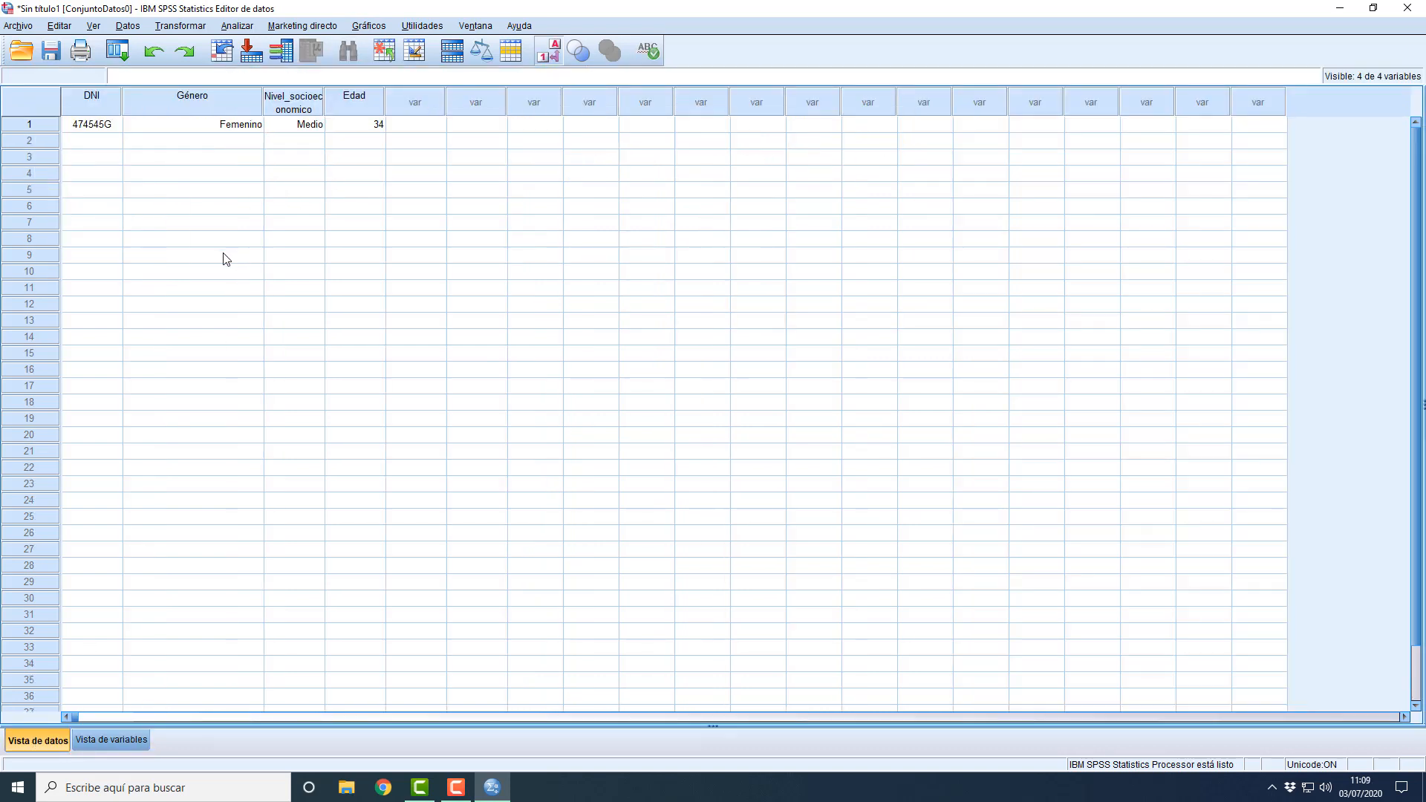
pyautogui.doubleClick(99, 139)
pyautogui.click(29, 124)
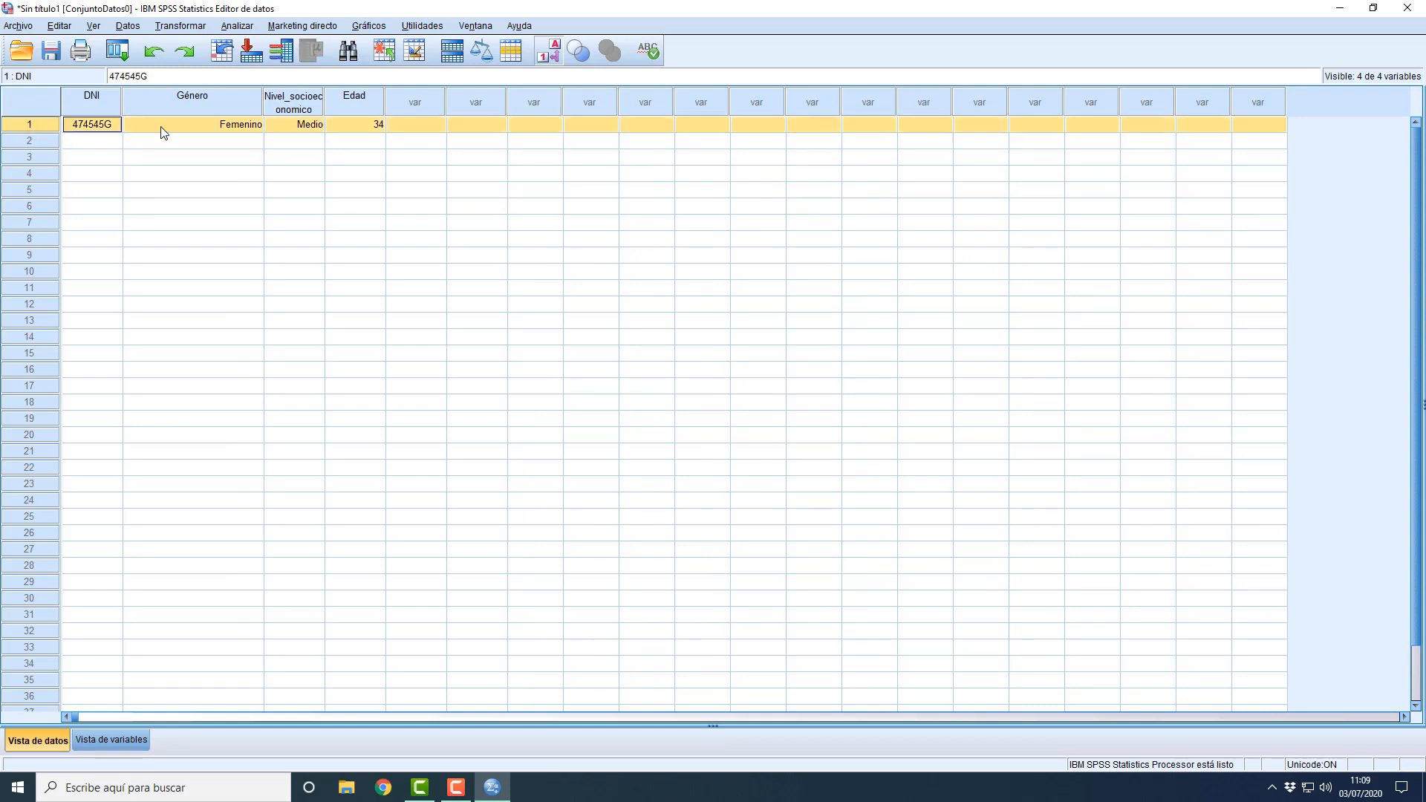
pyautogui.doubleClick(81, 142)
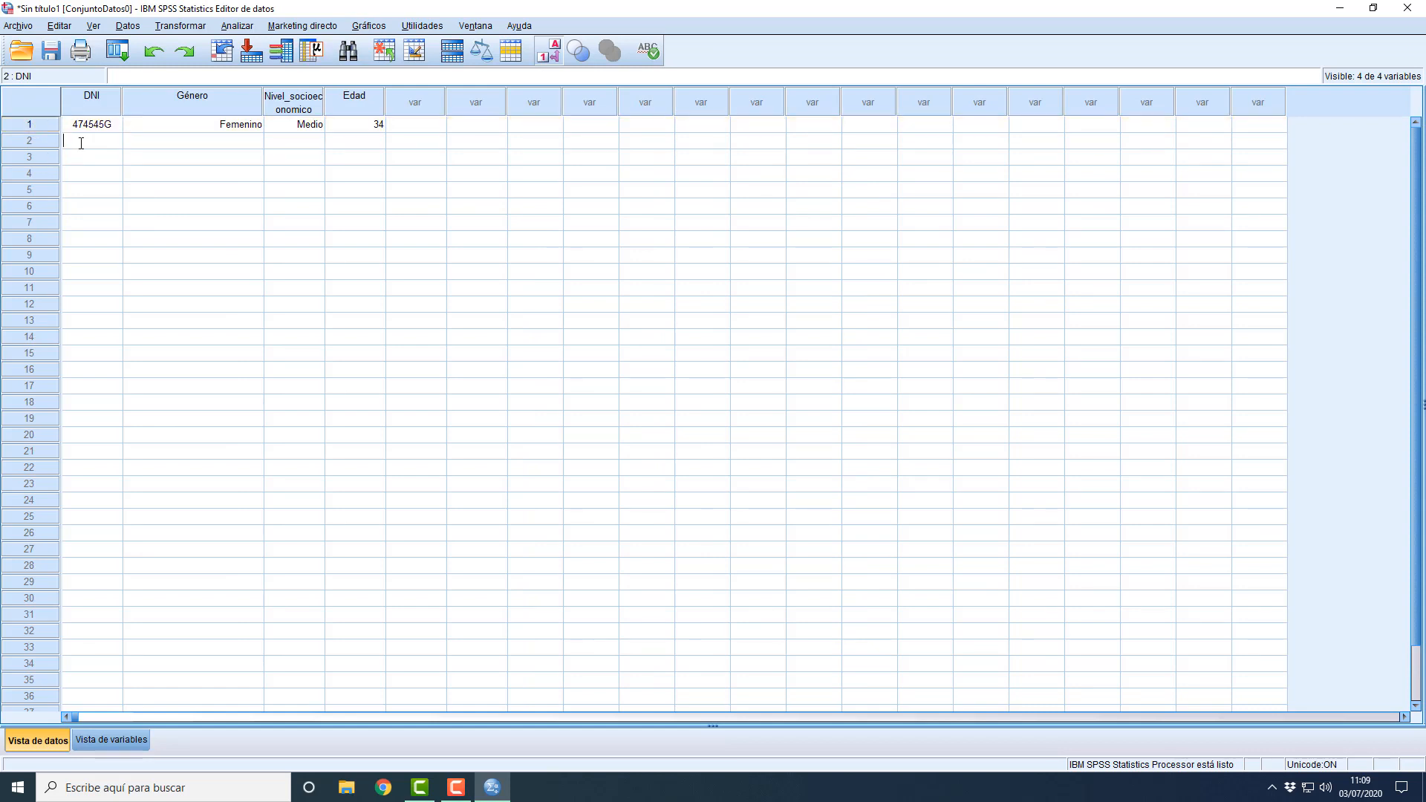
pyautogui.write('364576G')
pyautogui.press('Return')
# Step: Fill in the second case with Género Masculino, Nivel_socioeconomico Bajo and Edad 19
pyautogui.click(188, 143)
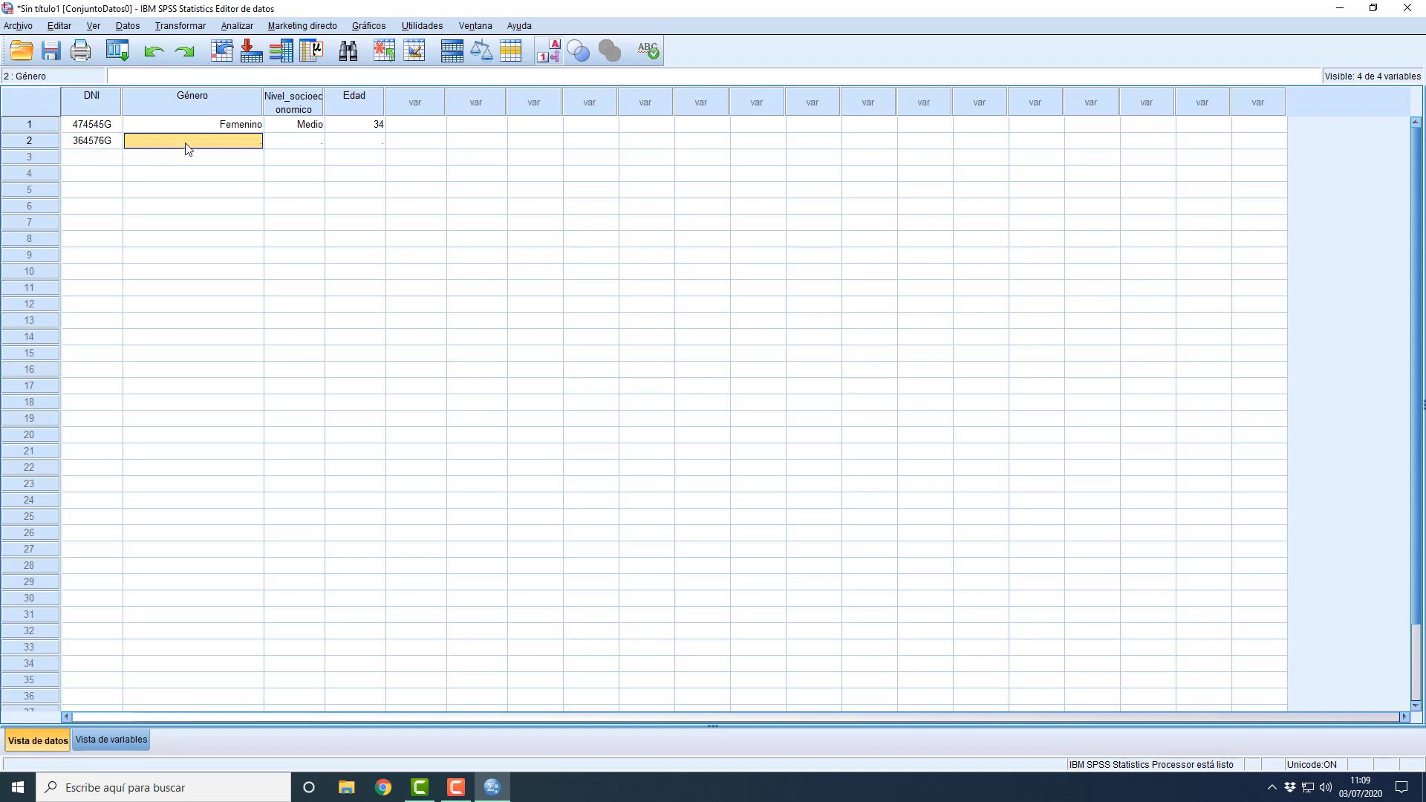
pyautogui.click(254, 141)
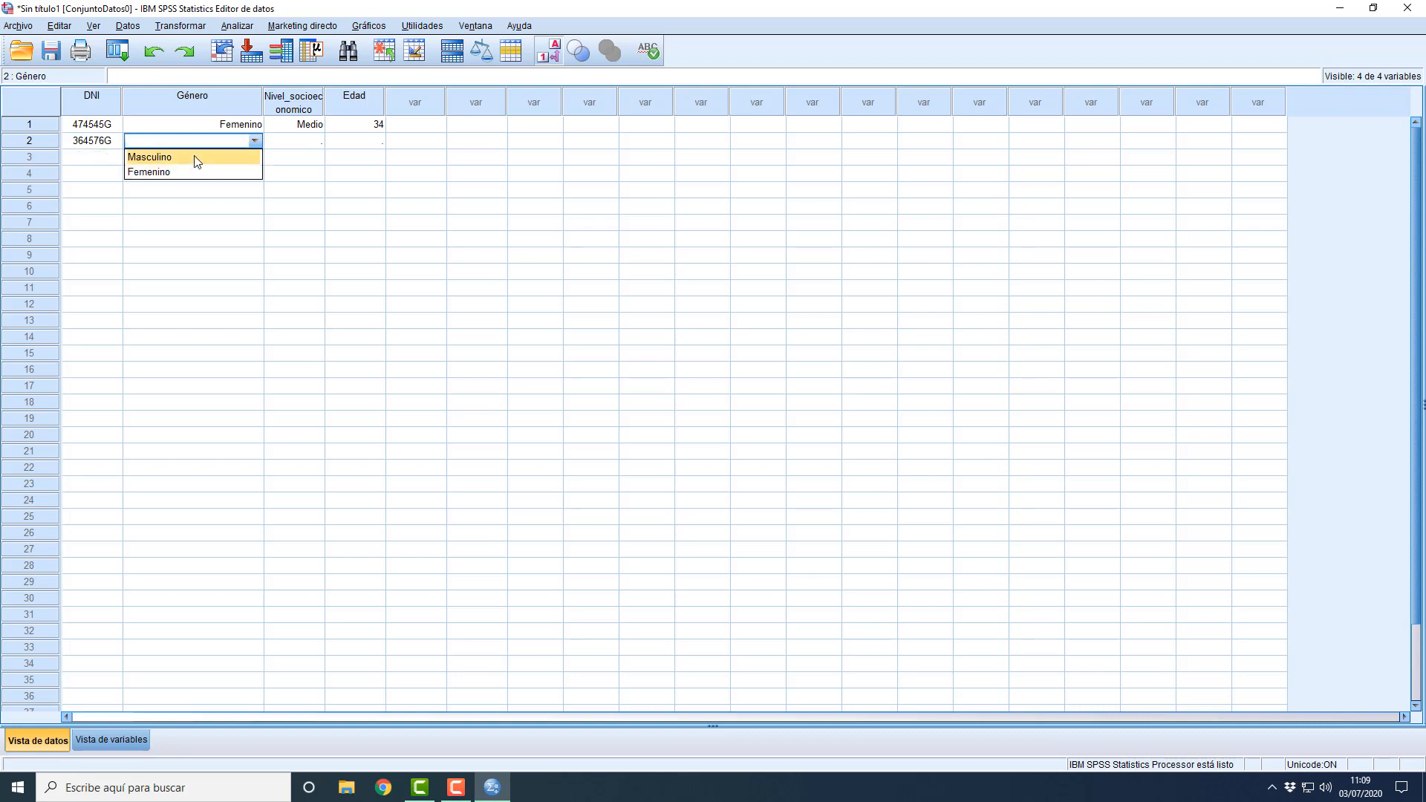
pyautogui.click(215, 154)
pyautogui.click(318, 143)
pyautogui.click(315, 145)
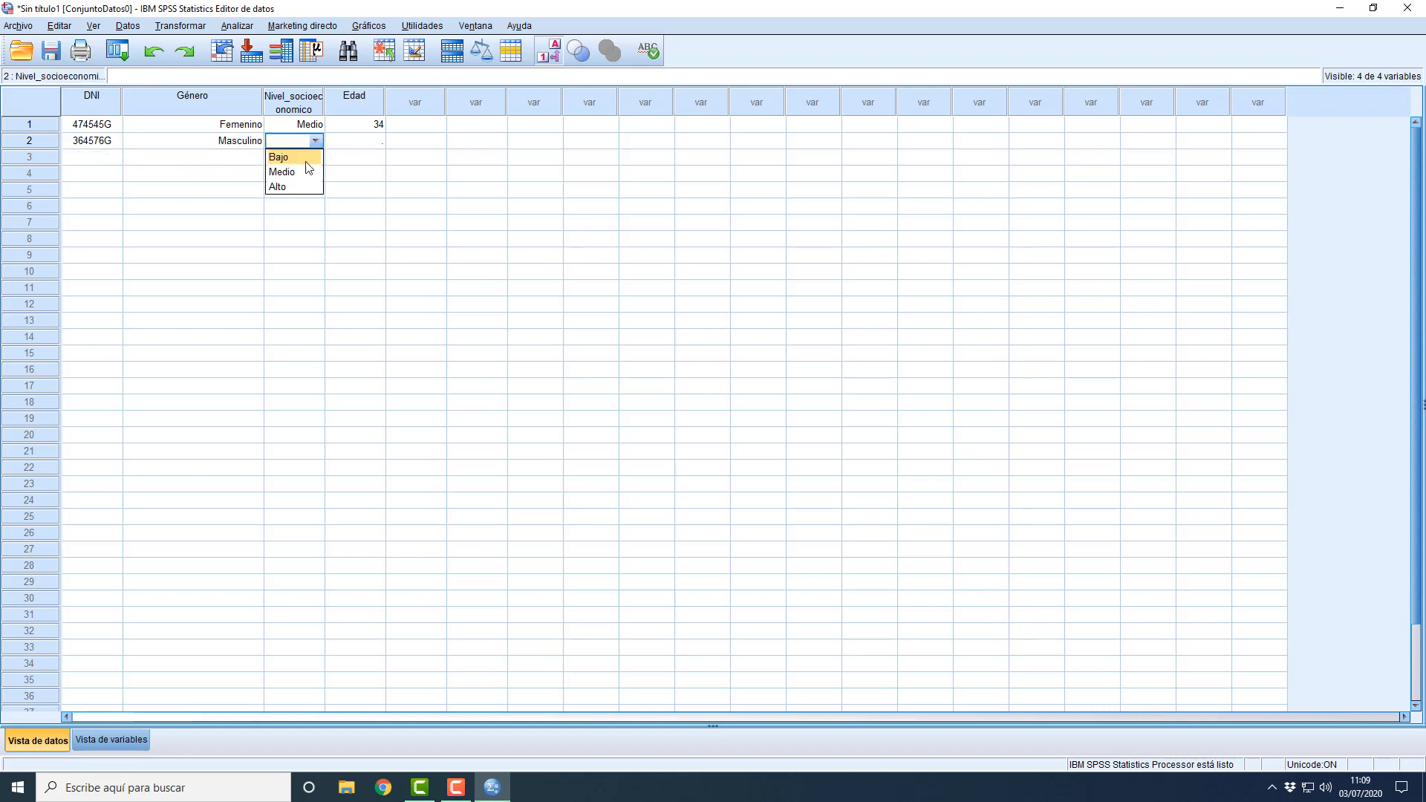
pyautogui.click(308, 156)
pyautogui.click(366, 139)
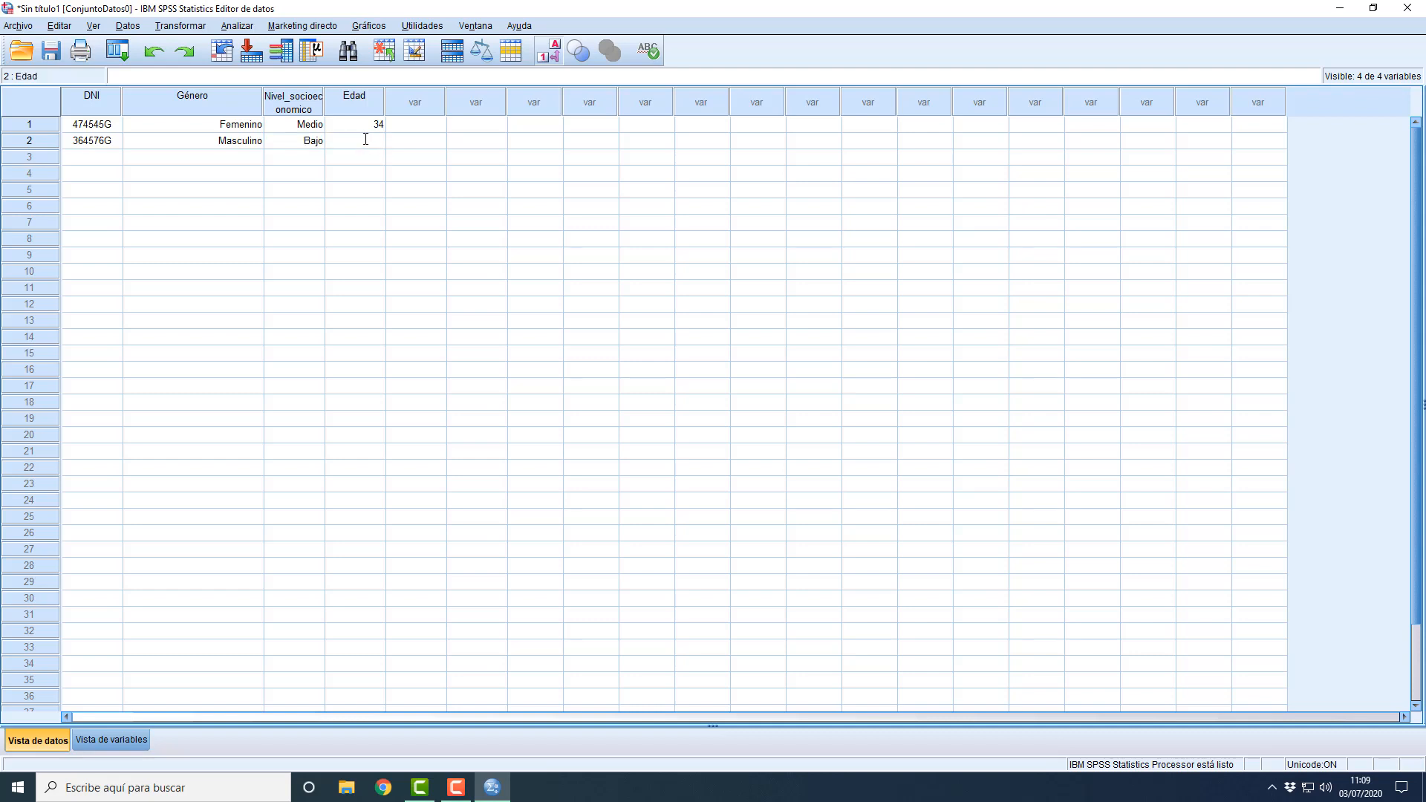
pyautogui.write('19')
pyautogui.click(367, 157)
# Step: Examine the rows of the first two cases and the empty rows below them
pyautogui.click(37, 123)
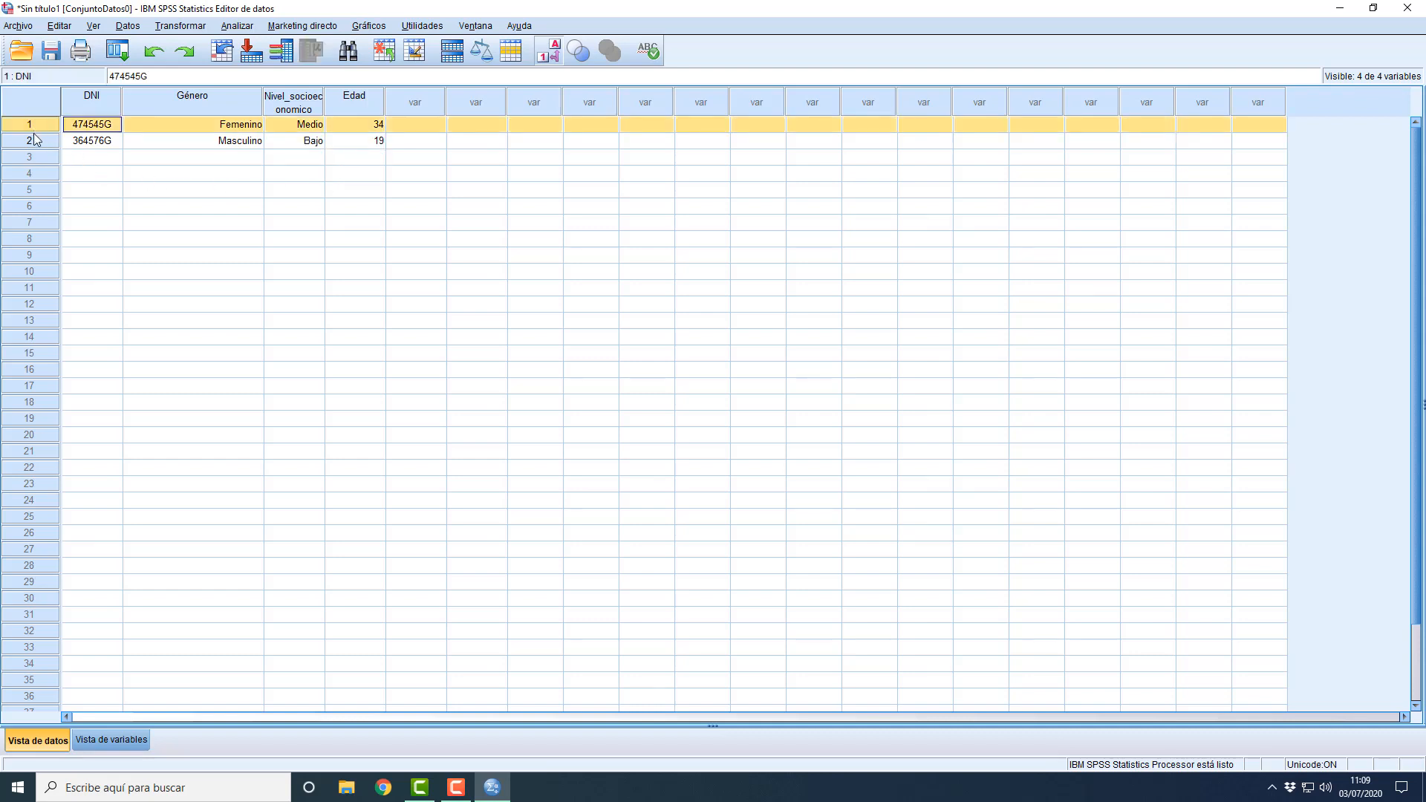
pyautogui.click(34, 139)
pyautogui.click(34, 126)
pyautogui.click(41, 141)
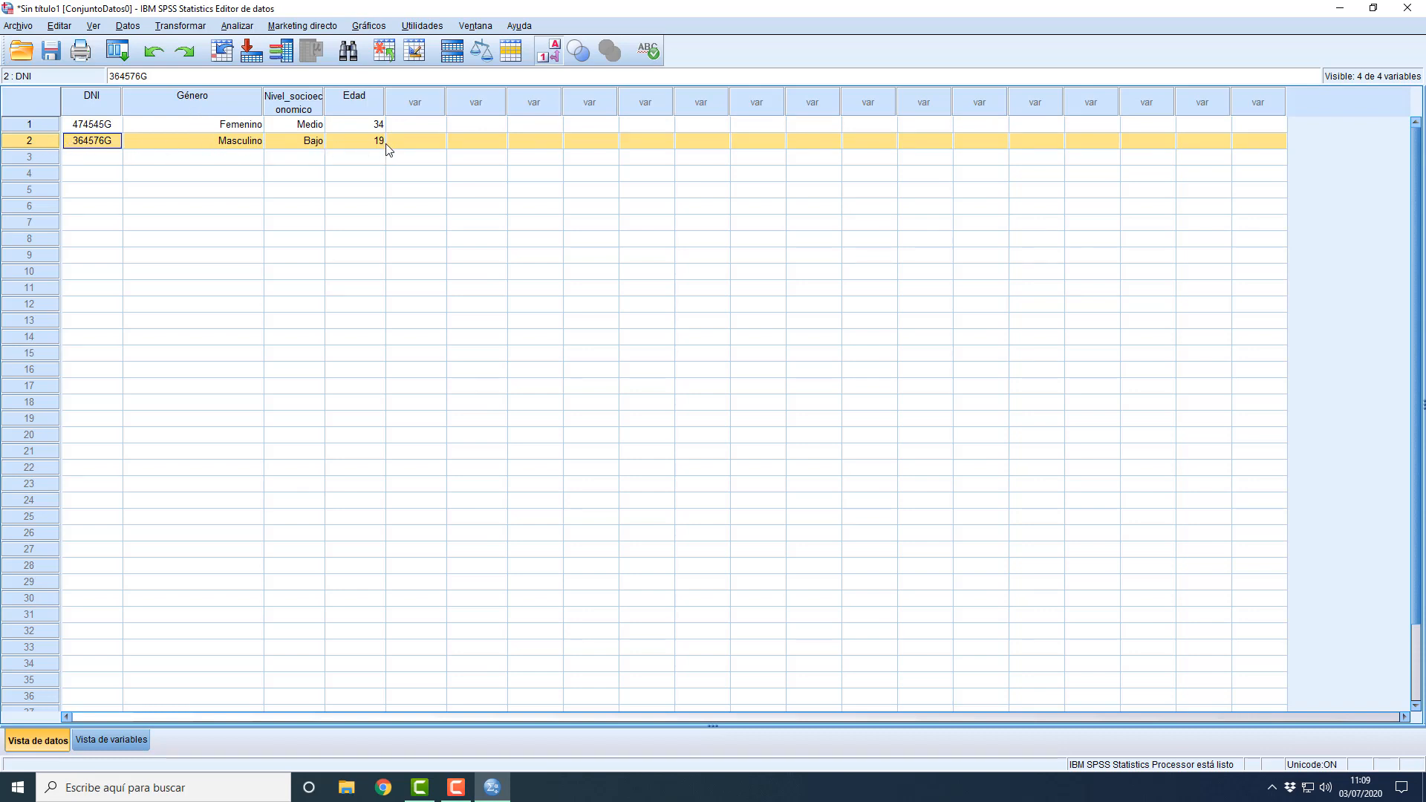
pyautogui.click(42, 158)
pyautogui.scroll(-2, 442, 319)
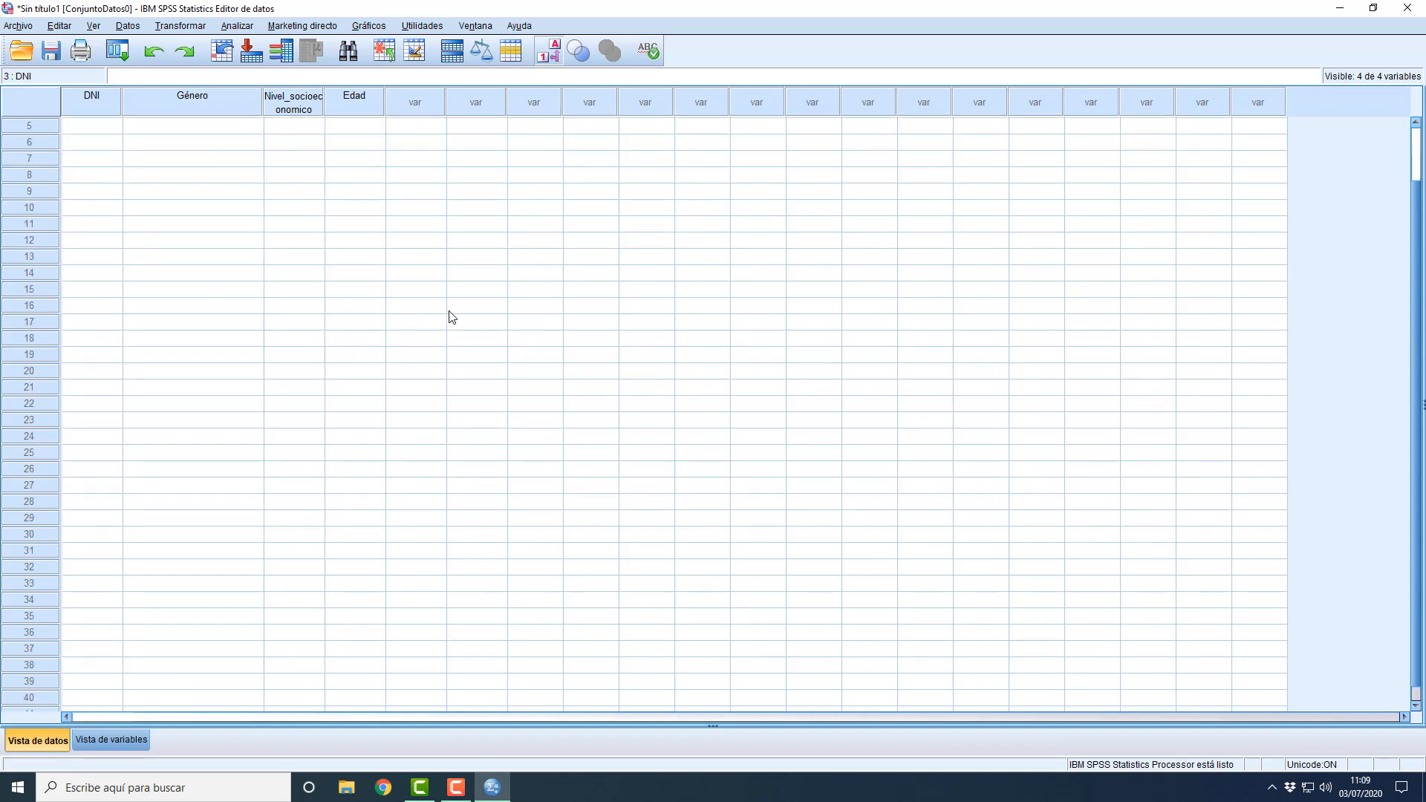
pyautogui.scroll(2, 164, 362)
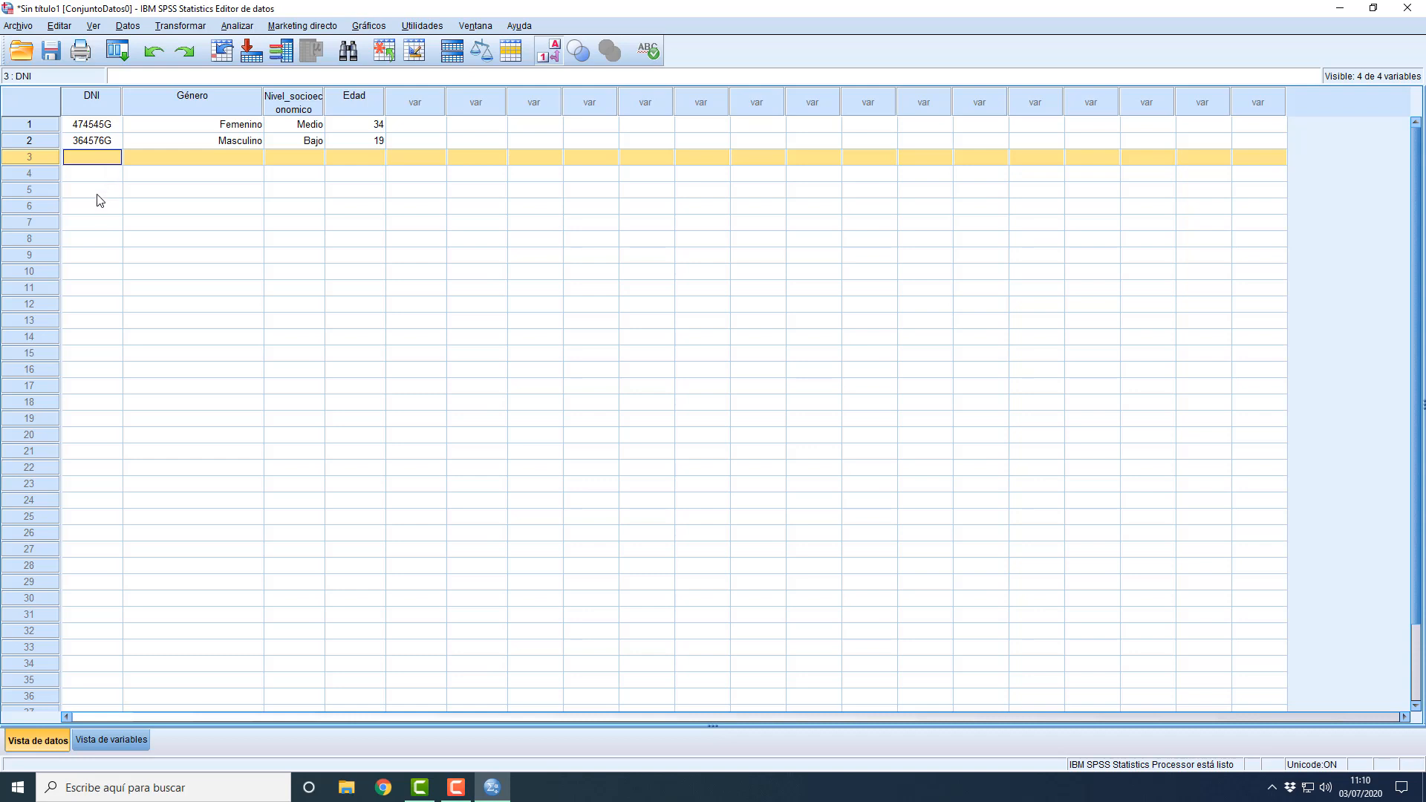
# Step: Look at how to open an Excel data file by filtering for Excel (*.xls, *.xlsx, *.xlsm), and close the dialog without opening anything
pyautogui.click(19, 26)
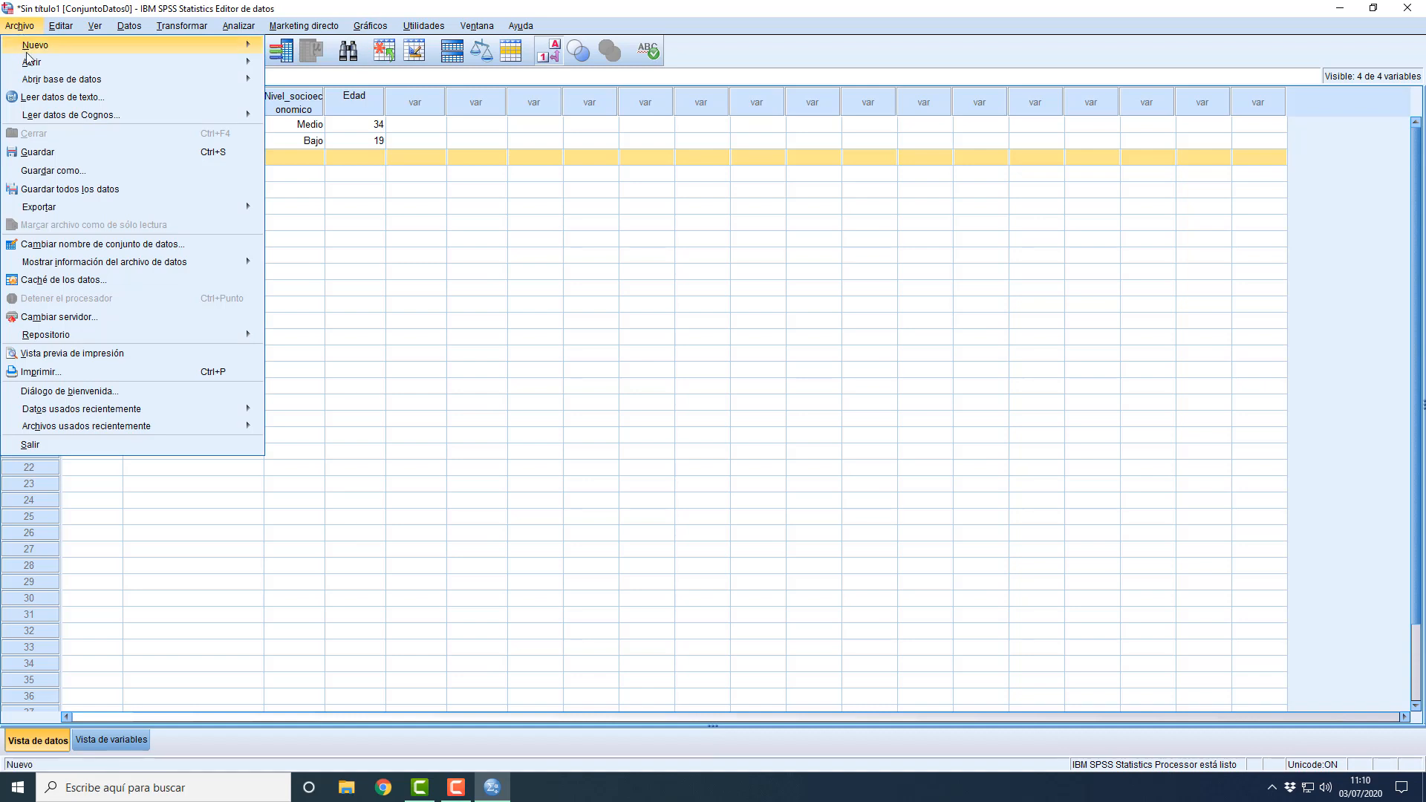
pyautogui.moveTo(35, 65)
pyautogui.click(291, 66)
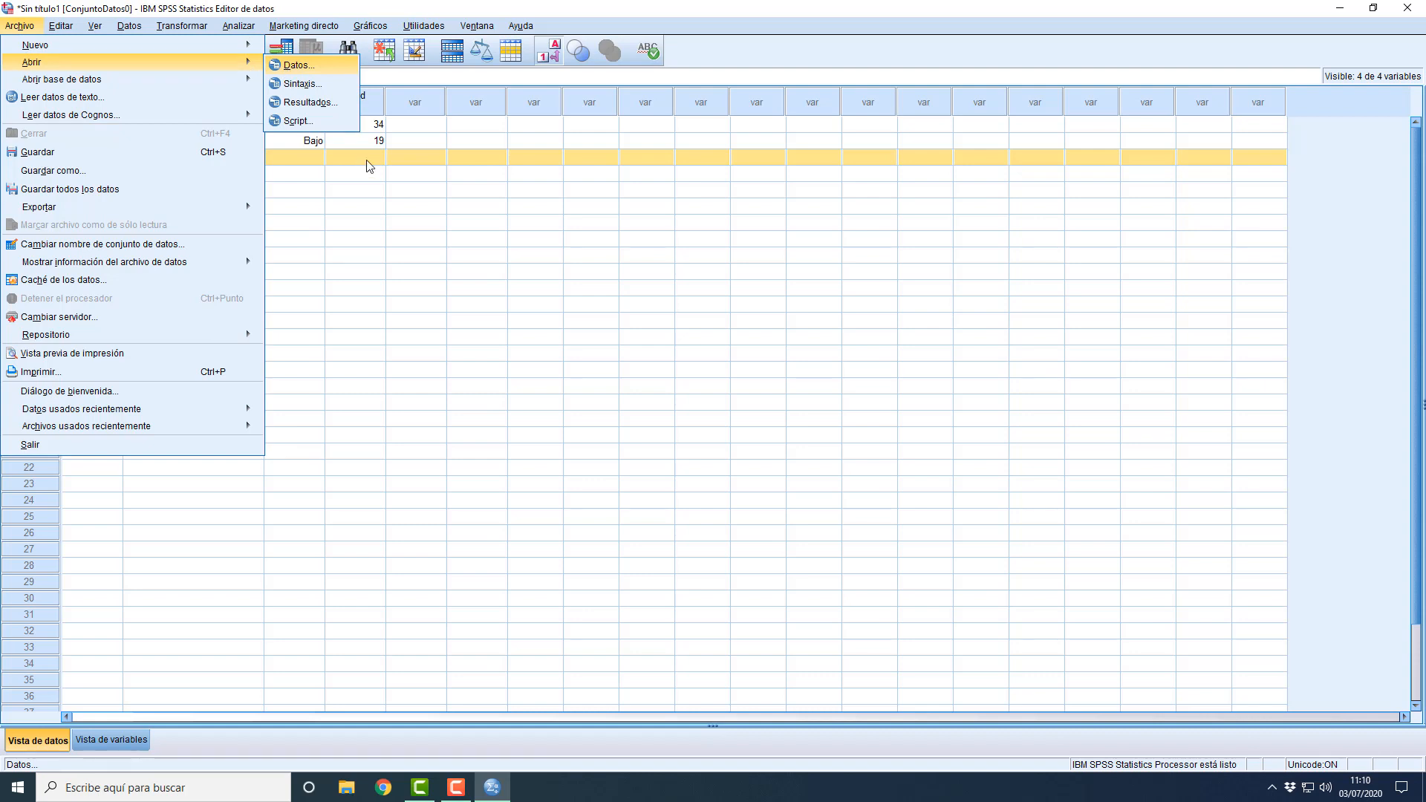
pyautogui.click(815, 461)
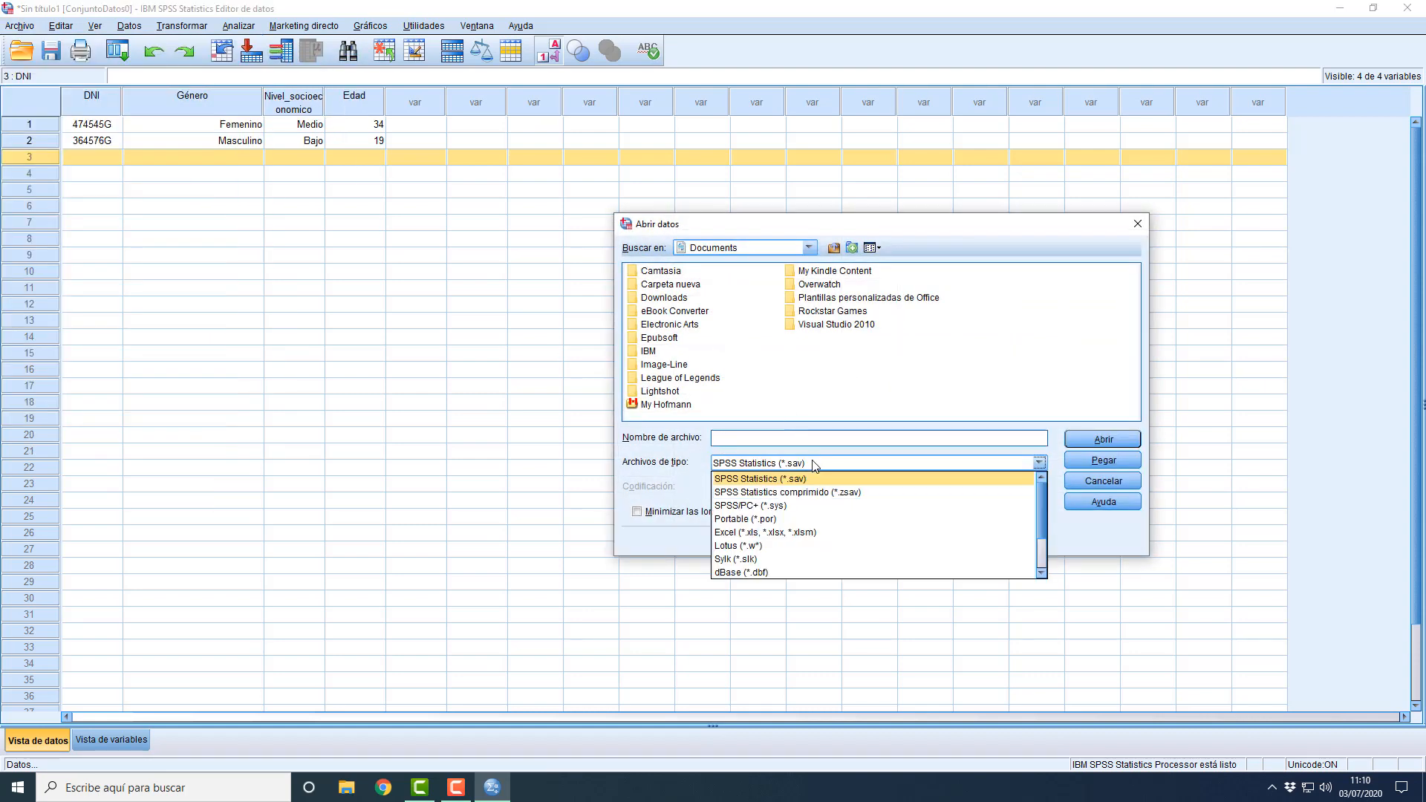
pyautogui.click(791, 534)
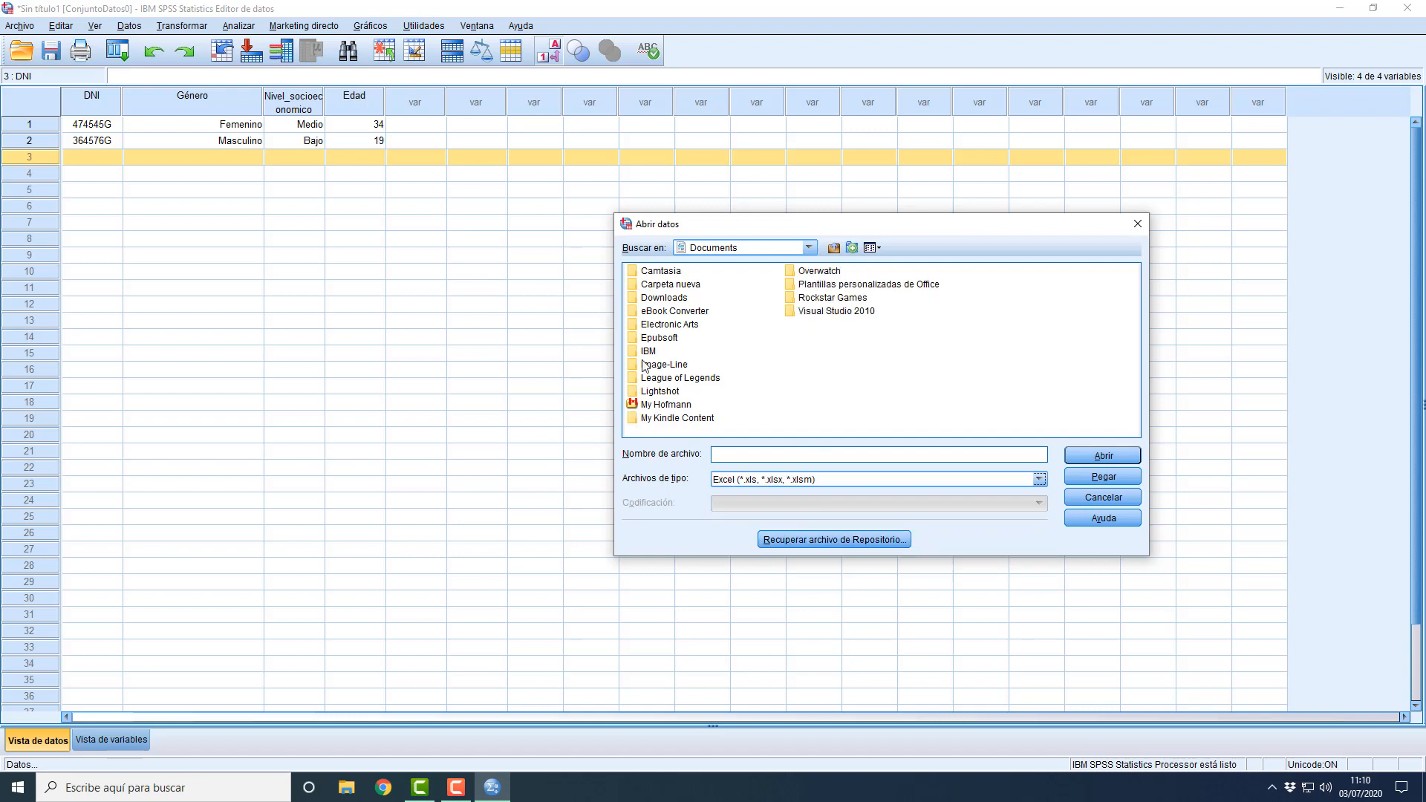
pyautogui.click(1138, 225)
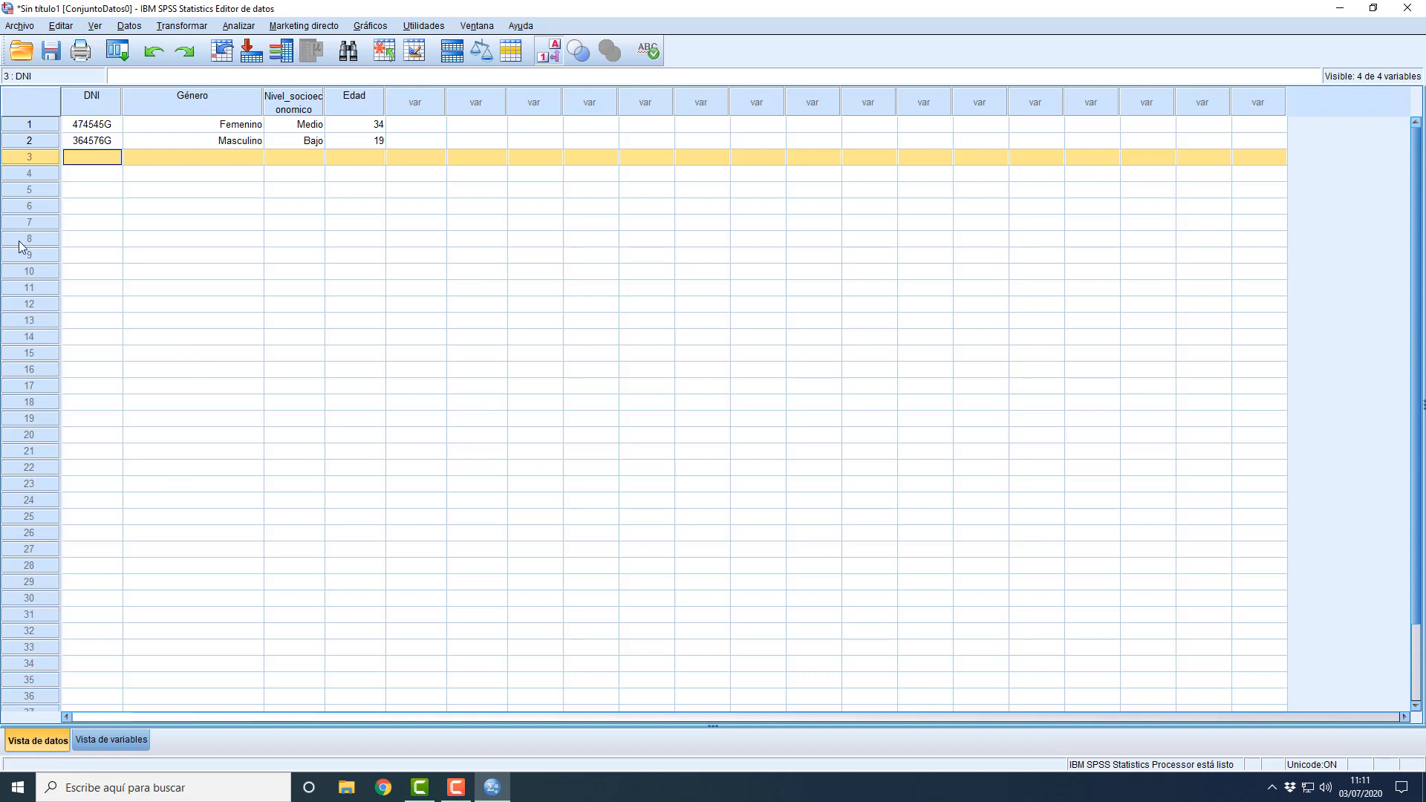
pyautogui.click(112, 740)
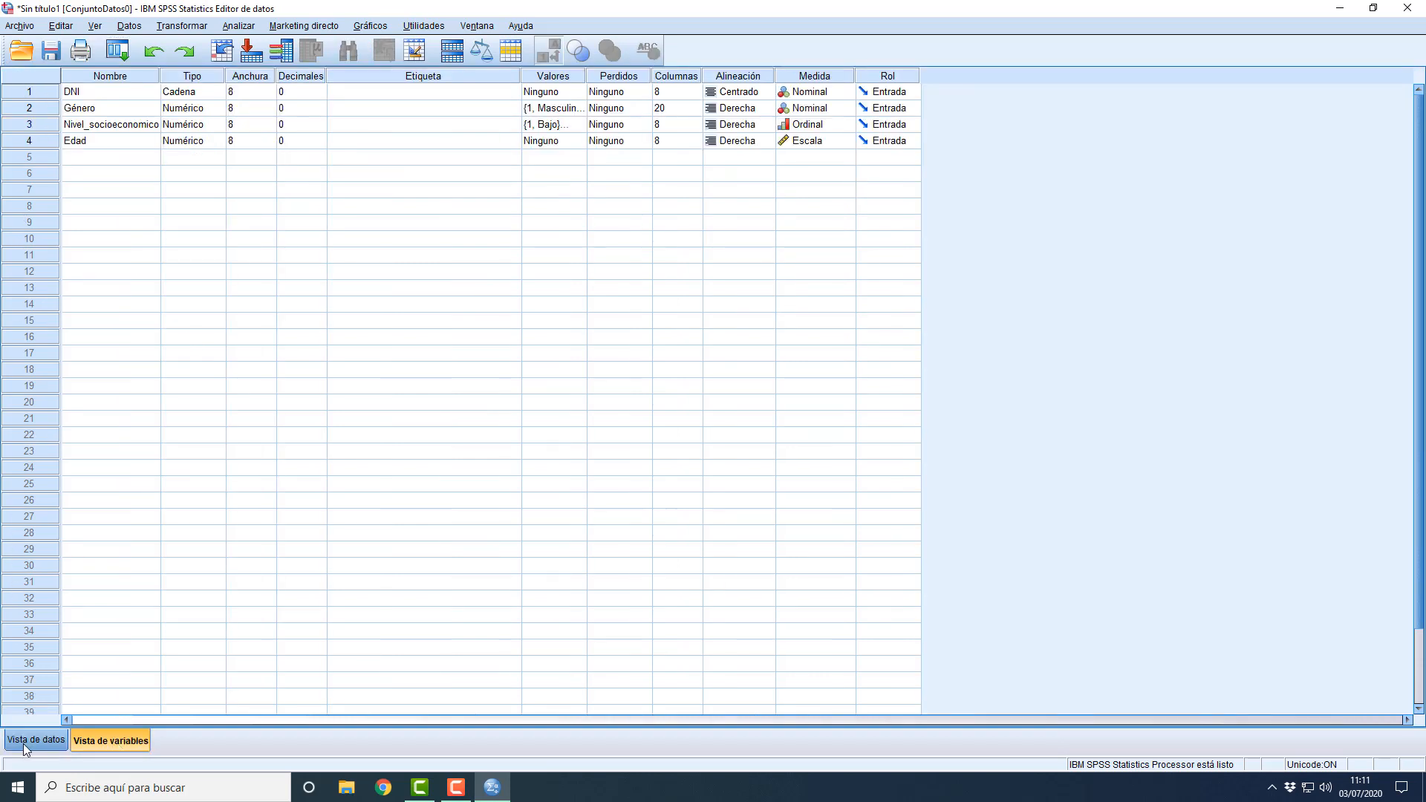
pyautogui.click(61, 743)
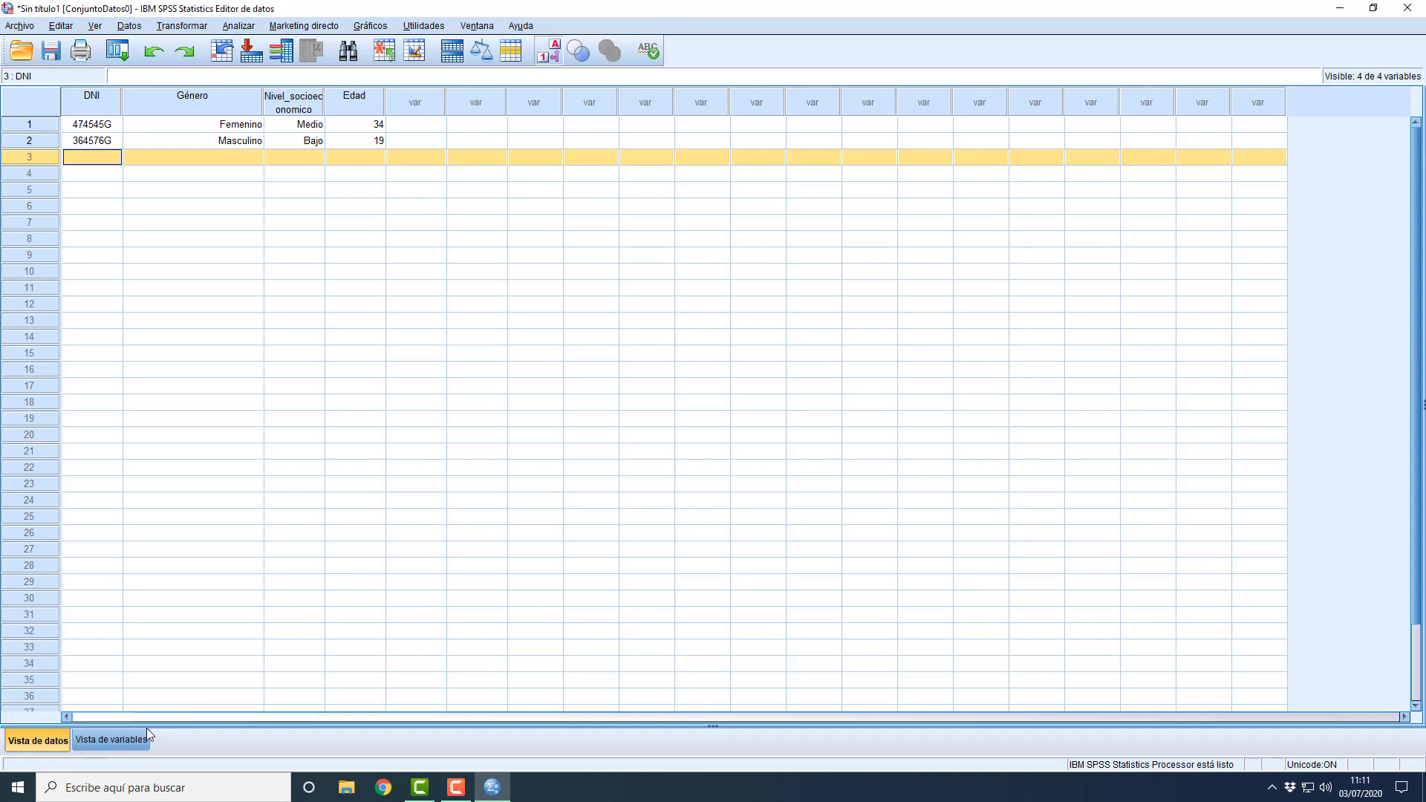
pyautogui.click(456, 788)
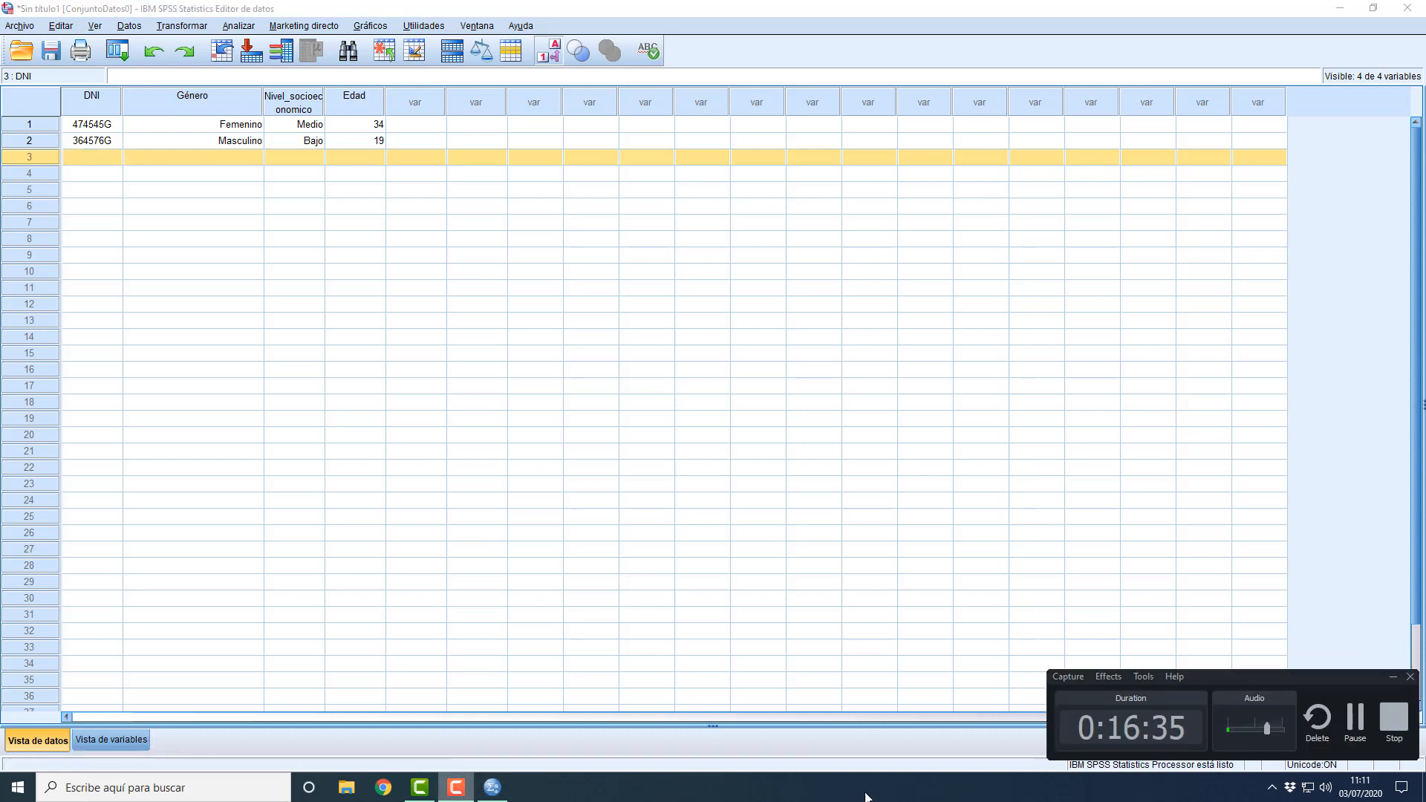